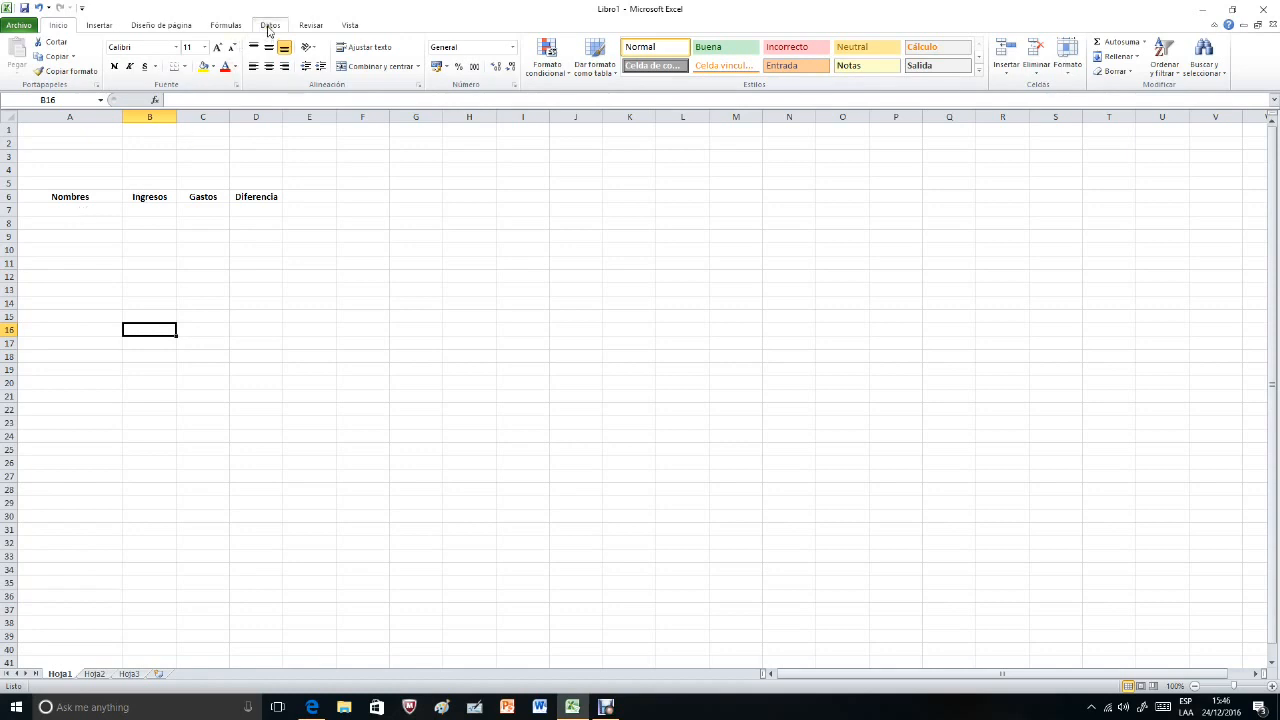
Select cell A7 under Nombres on Hoja1, check the source names in B3:B8 on Hoja2, and return to Hoja1.
{"action": "left_click", "coordinate": [268, 27]}
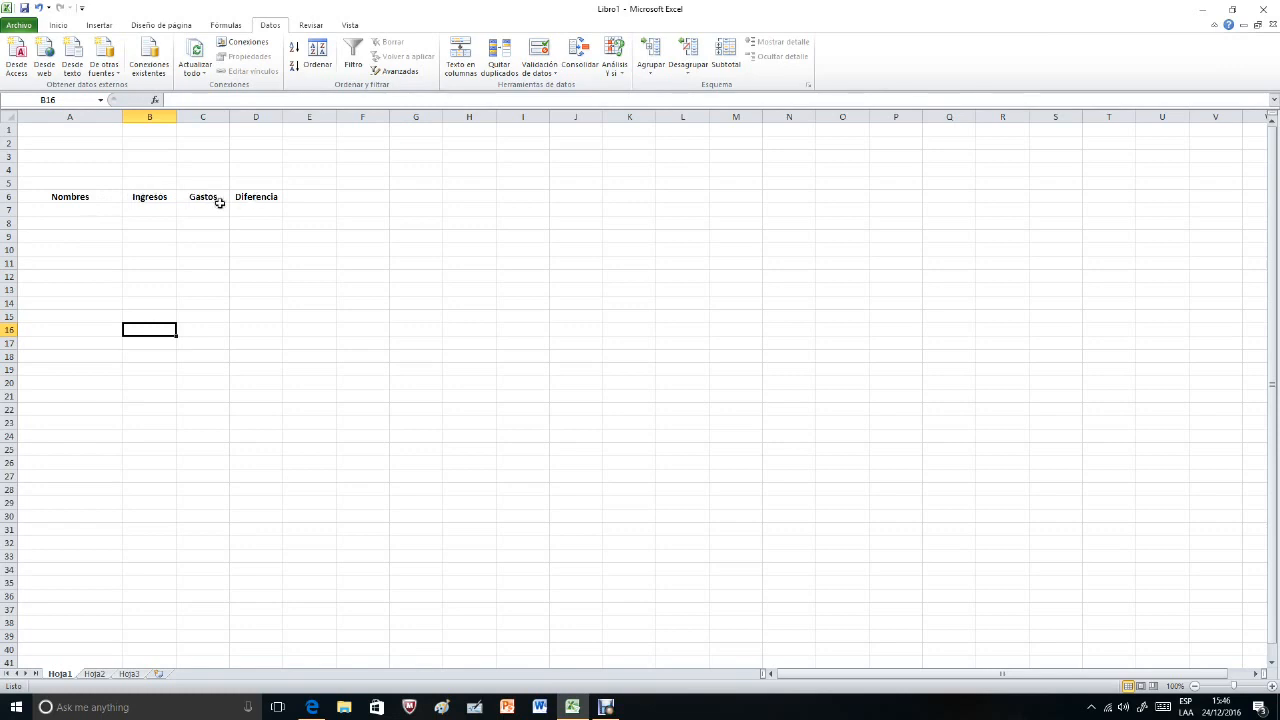
{"action": "left_click", "coordinate": [71, 209]}
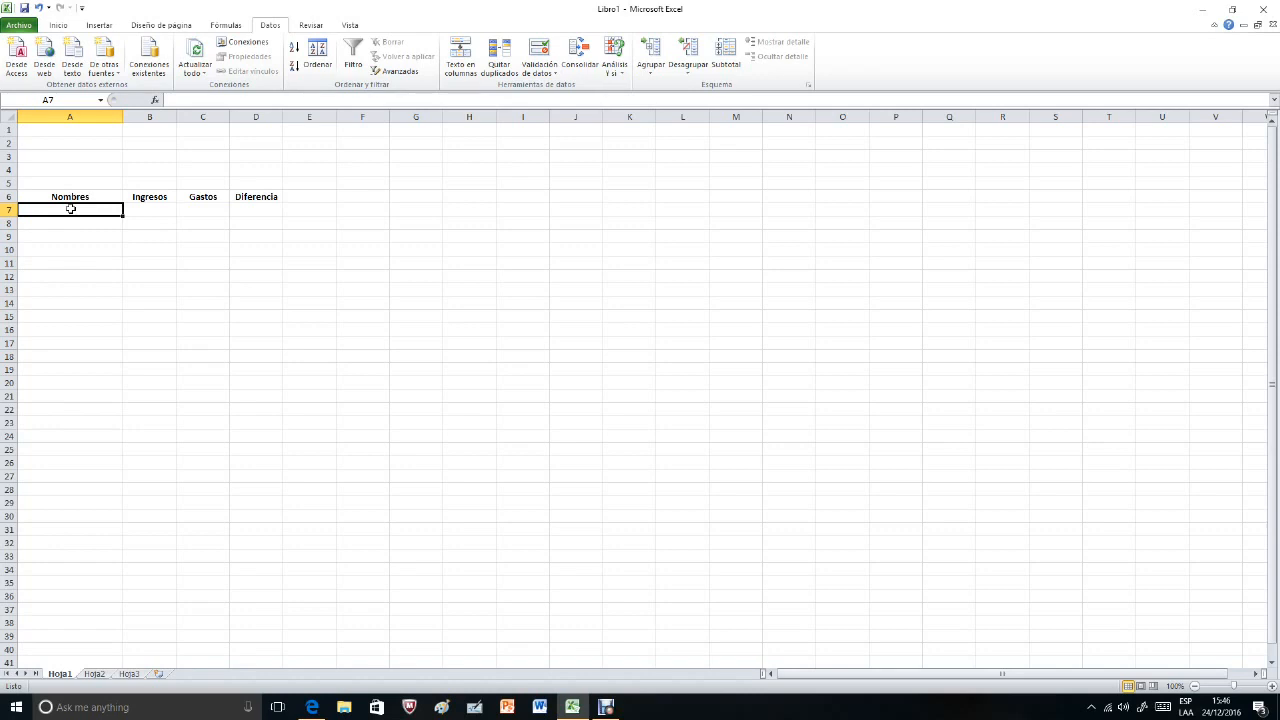
{"action": "left_click", "coordinate": [95, 676]}
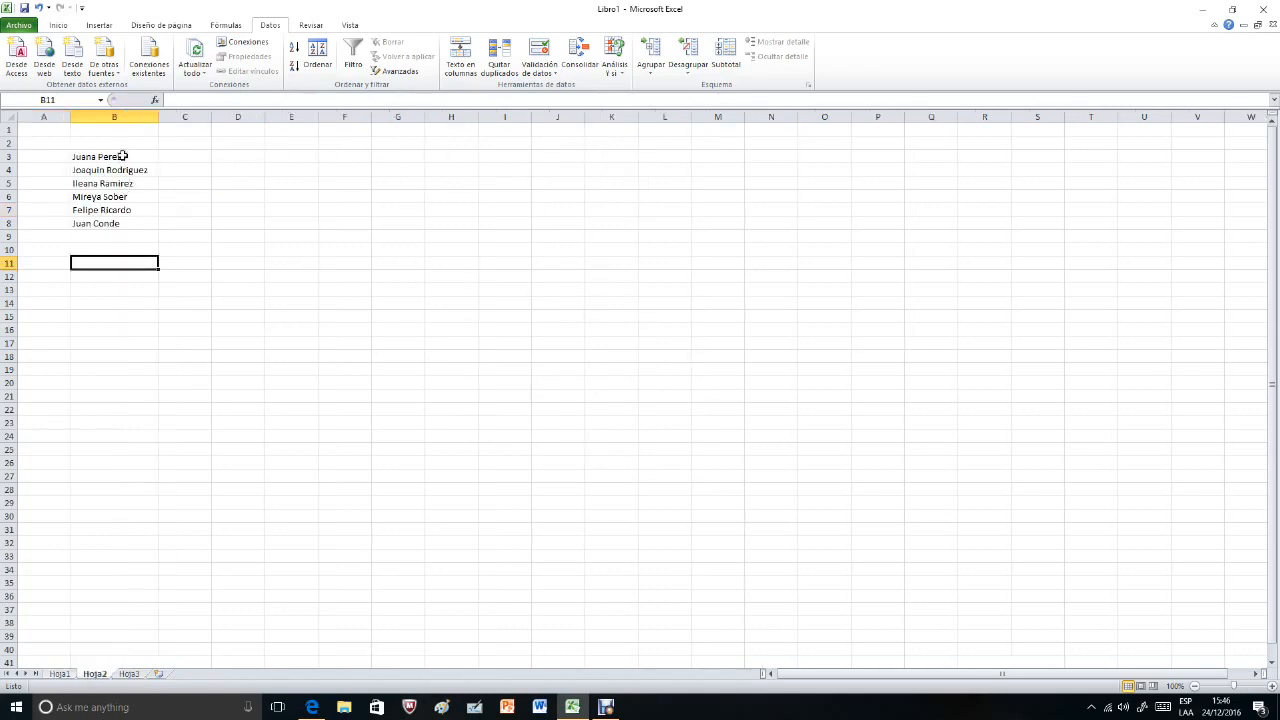
{"action": "left_click_drag", "start_coordinate": [122, 156], "coordinate": [131, 215]}
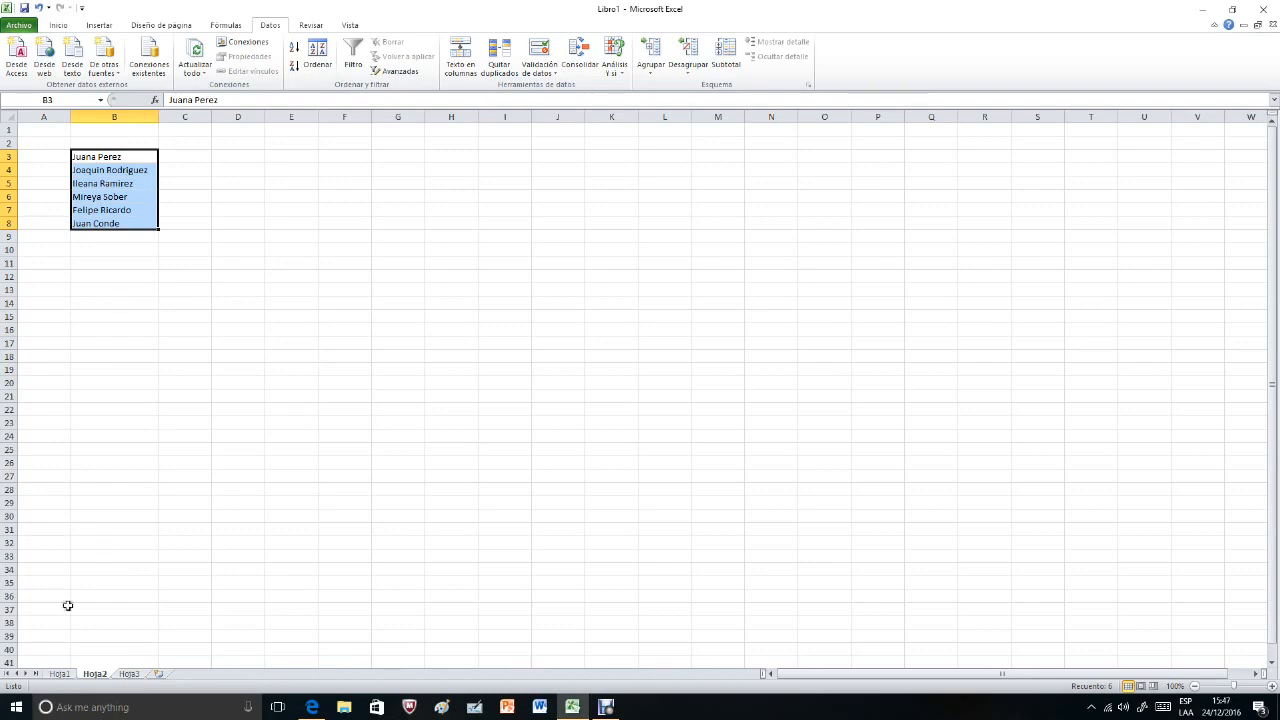
{"action": "left_click", "coordinate": [61, 672]}
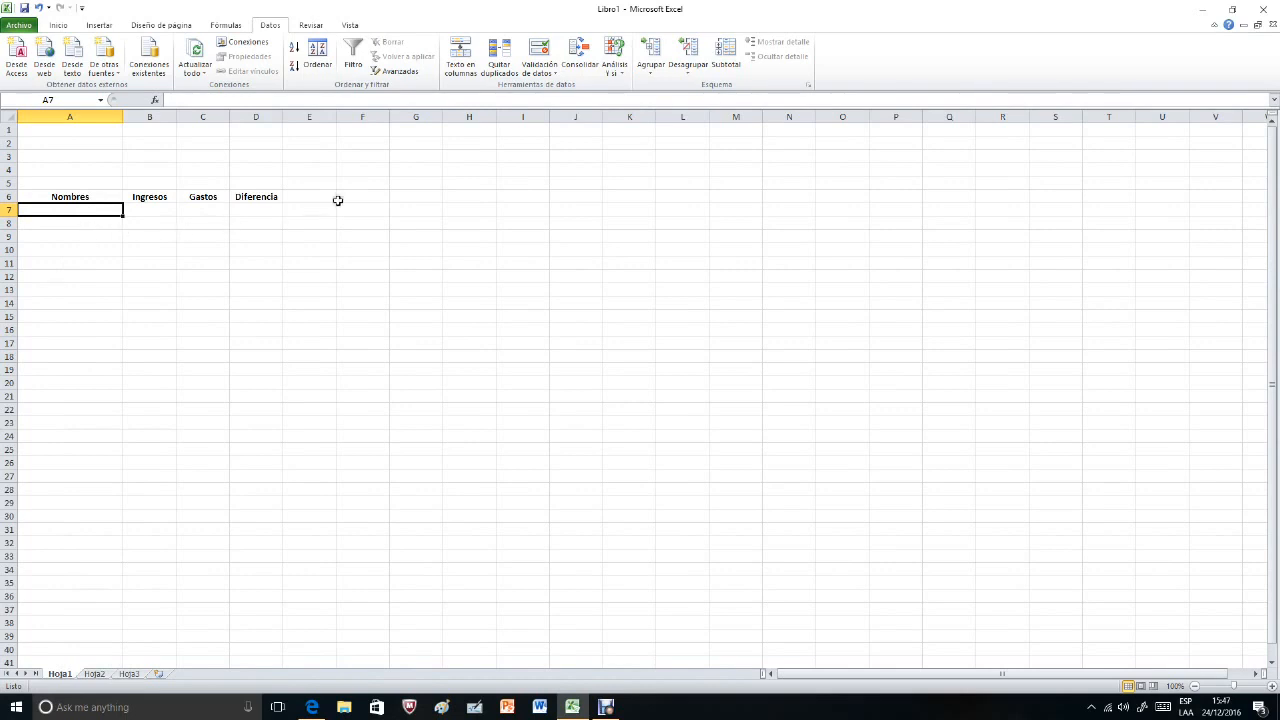
Start a data validation rule for cell A7 on Hoja1 that allows only values from a list (Lista).
{"action": "left_click", "coordinate": [543, 78]}
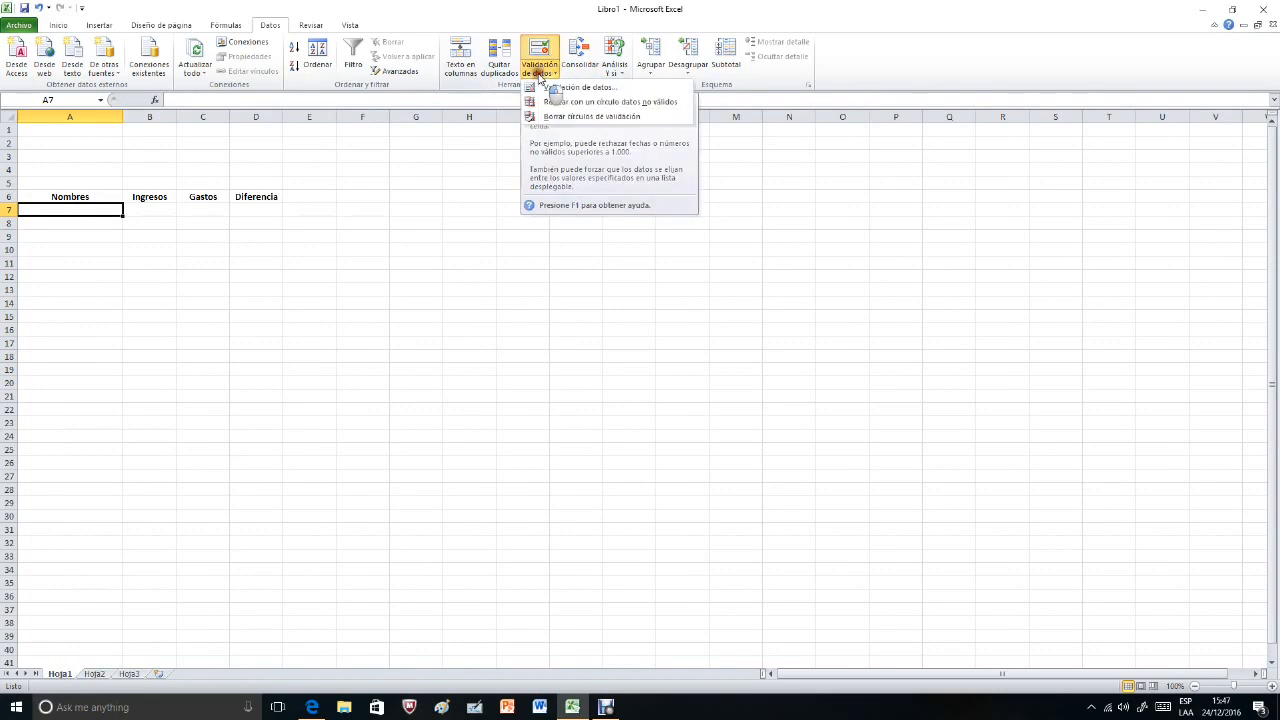
{"action": "left_click", "coordinate": [552, 88]}
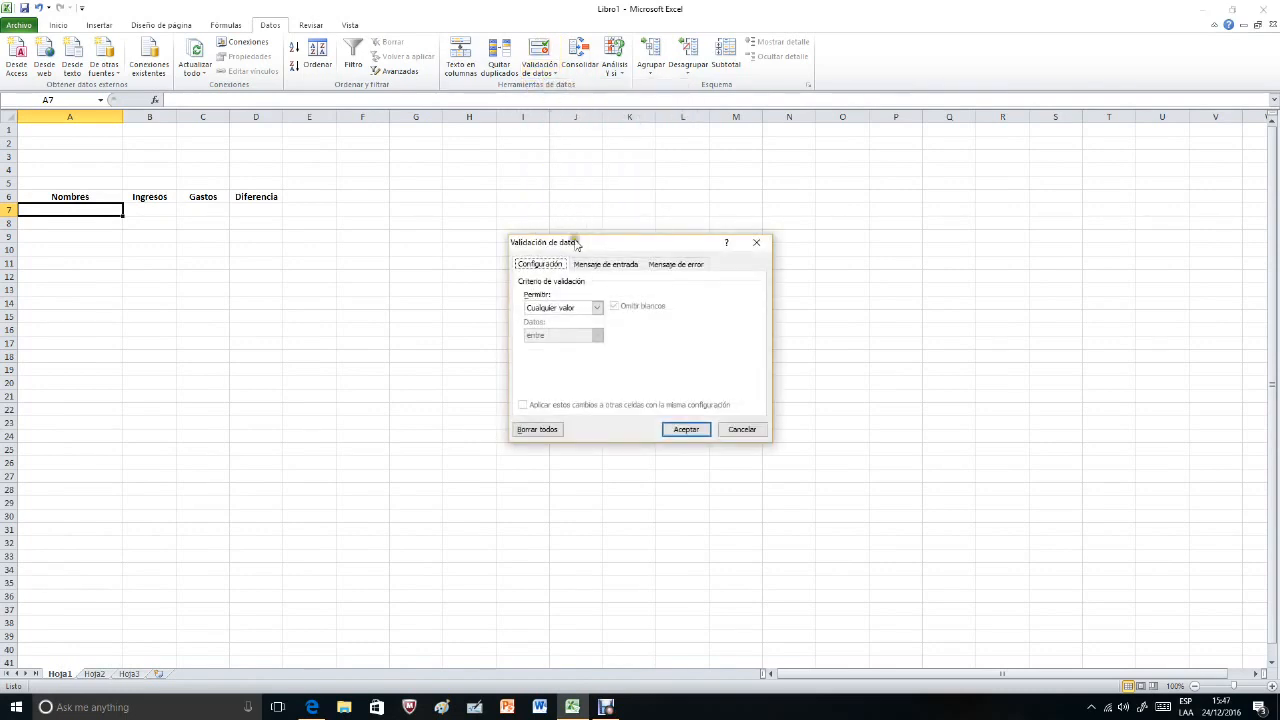
{"action": "left_click", "coordinate": [597, 309]}
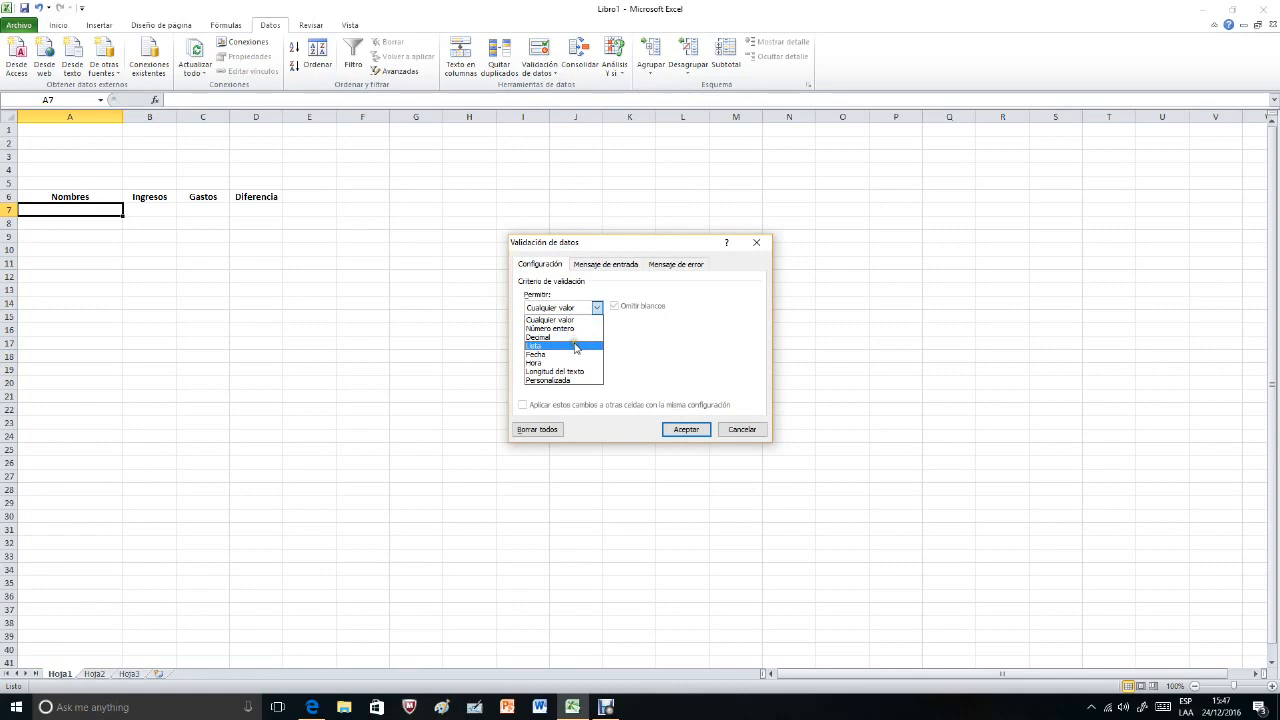
{"action": "left_click", "coordinate": [550, 346]}
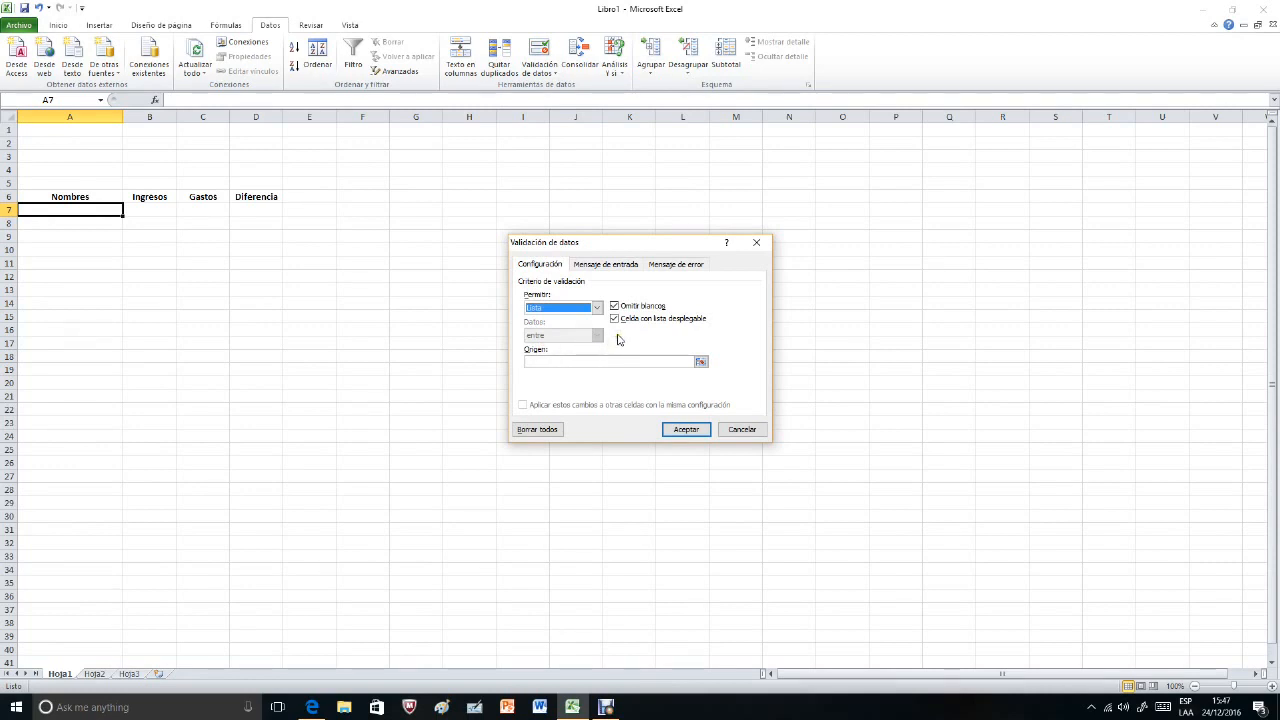
Set the validation list's source to =Hoja2!$B$3:$B$8 and apply the rule to A7.
{"action": "left_click", "coordinate": [539, 359]}
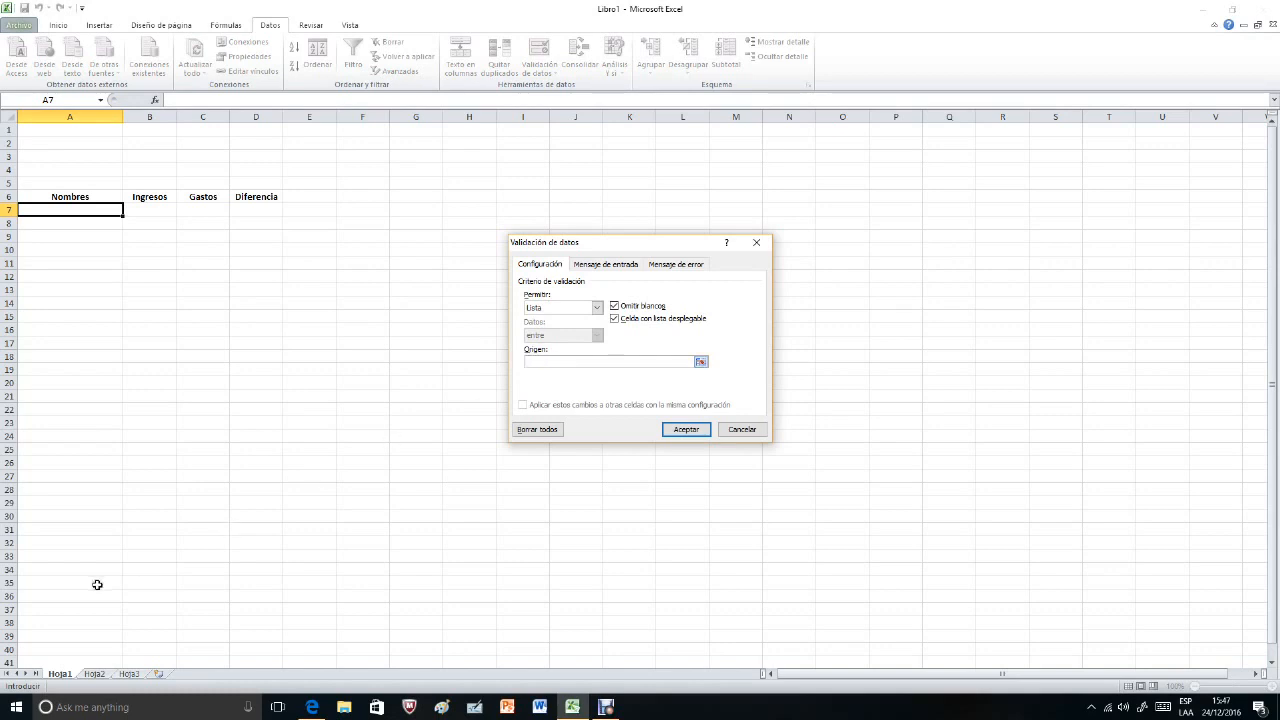
{"action": "left_click", "coordinate": [95, 674]}
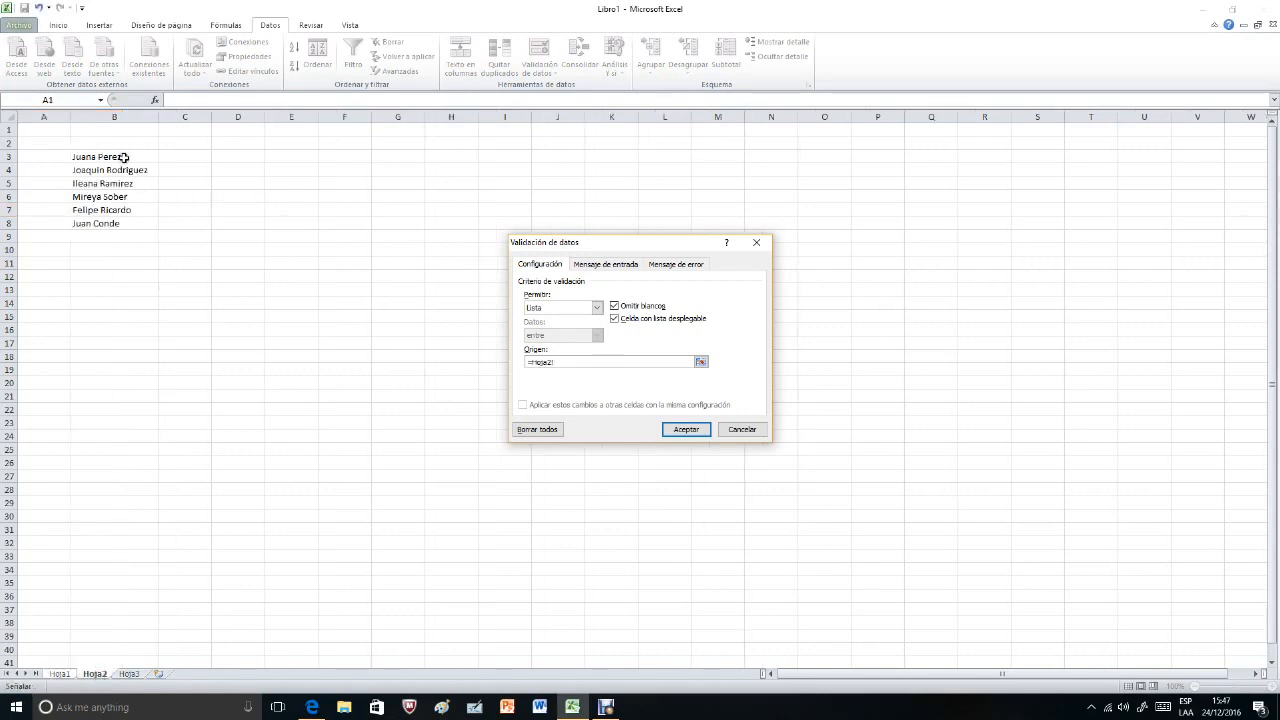
{"action": "left_click_drag", "start_coordinate": [123, 157], "coordinate": [119, 224]}
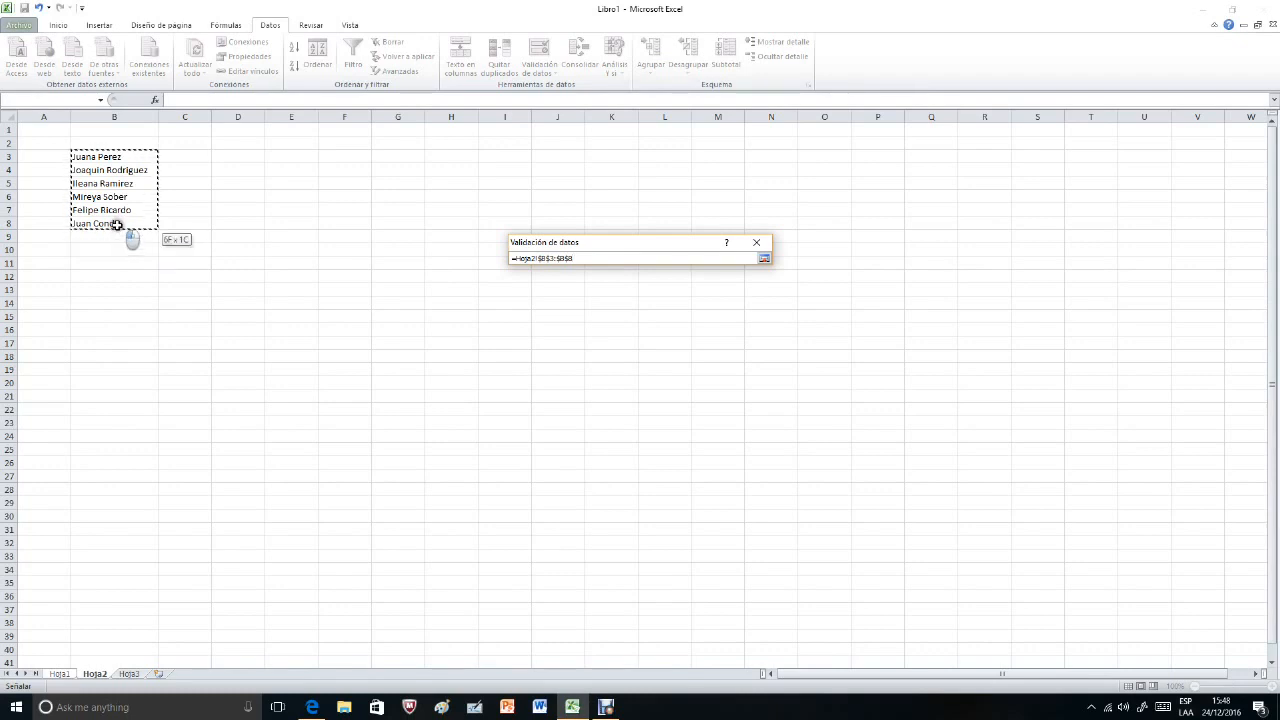
{"action": "left_click_drag", "start_coordinate": [117, 225], "coordinate": [115, 235]}
{"action": "left_click_drag", "start_coordinate": [113, 235], "coordinate": [113, 228]}
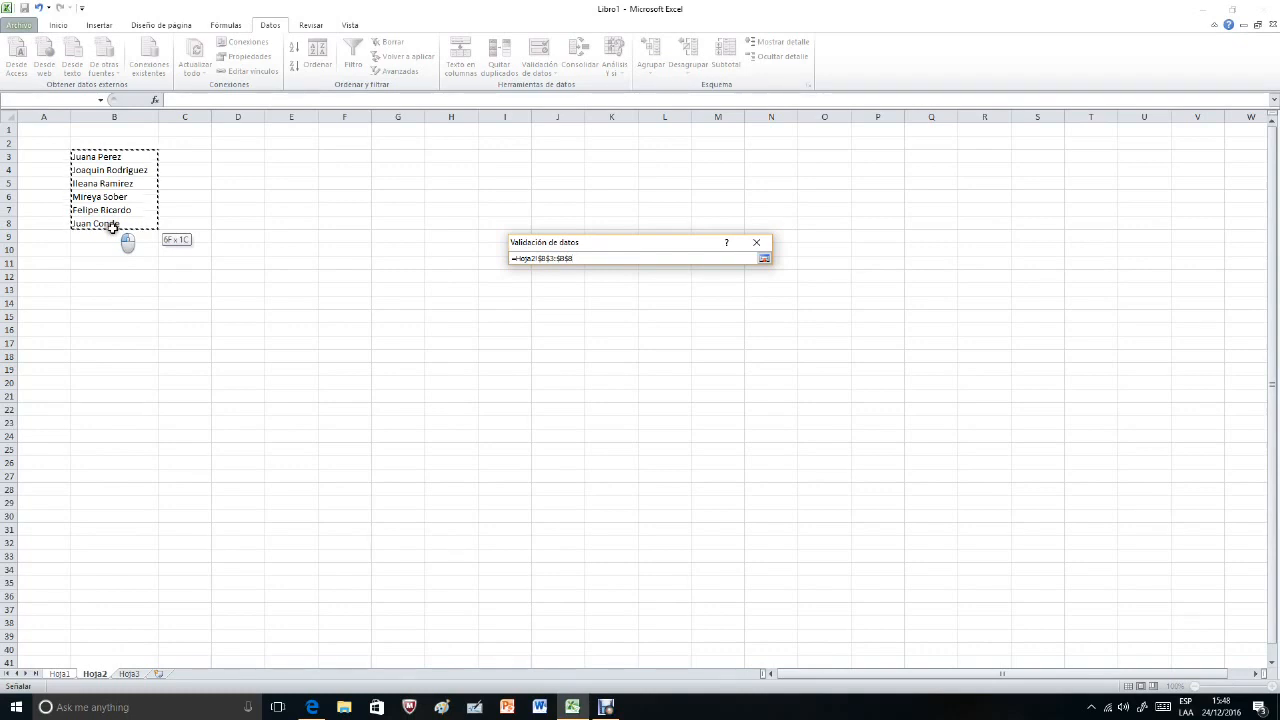
{"action": "left_click_drag", "start_coordinate": [113, 228], "coordinate": [113, 228]}
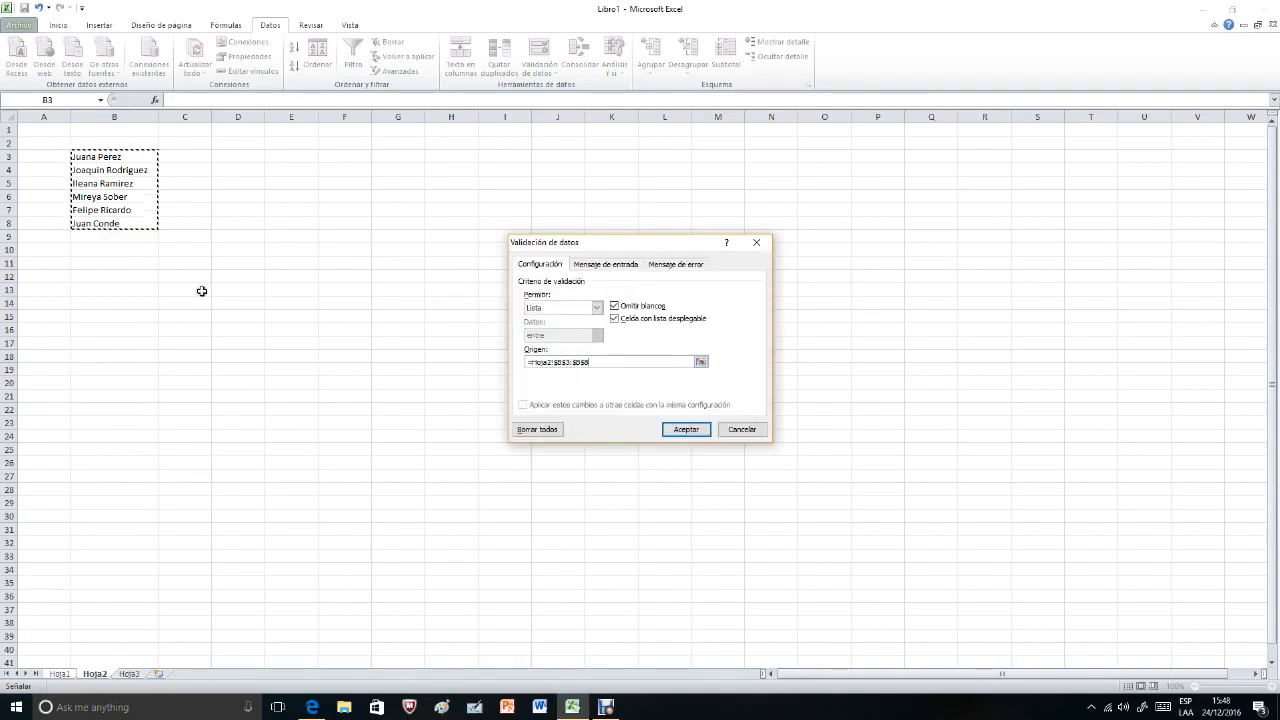
{"action": "key", "text": "Return"}
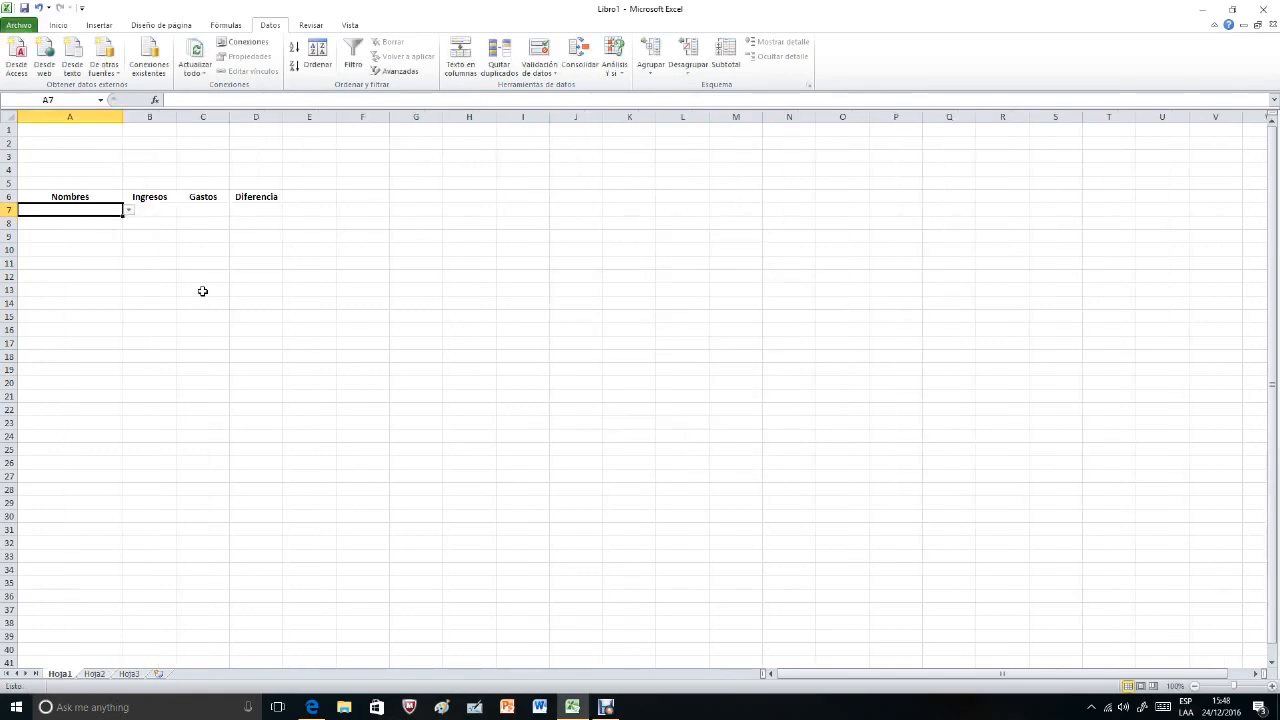
Choose the first name from the drop-down list in cell A7.
{"action": "left_click", "coordinate": [128, 211]}
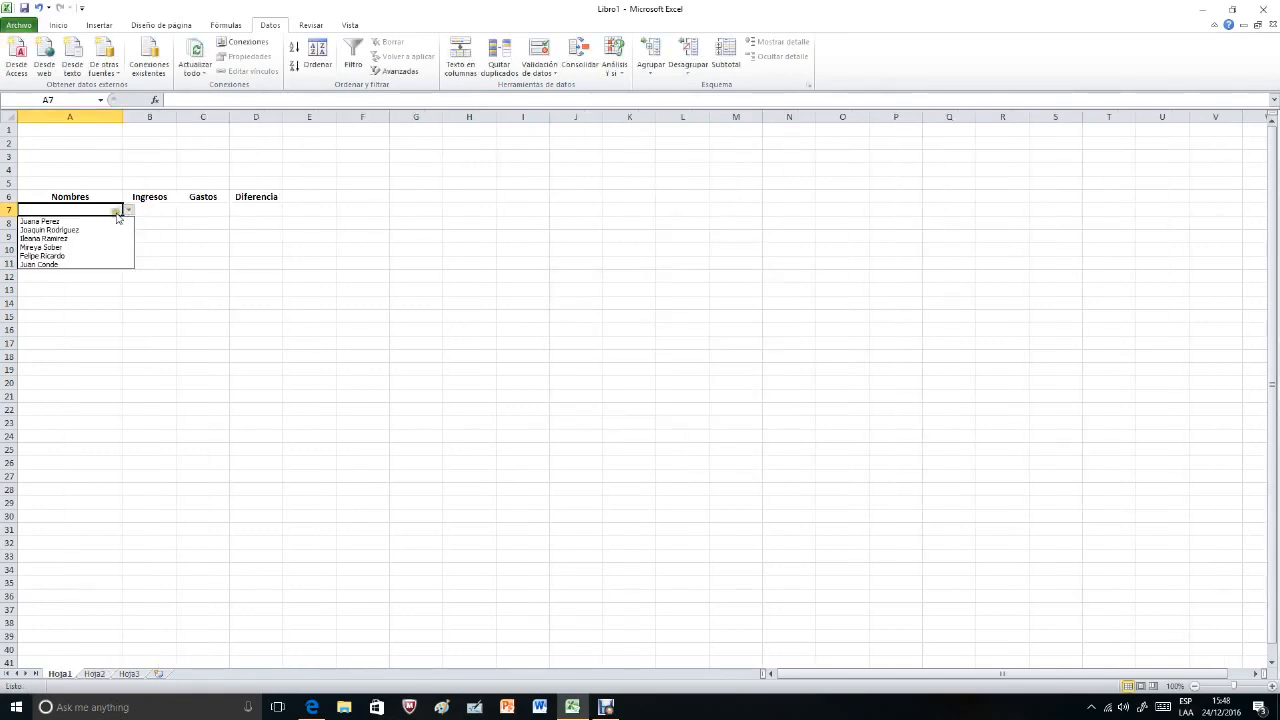
{"action": "left_click", "coordinate": [92, 222]}
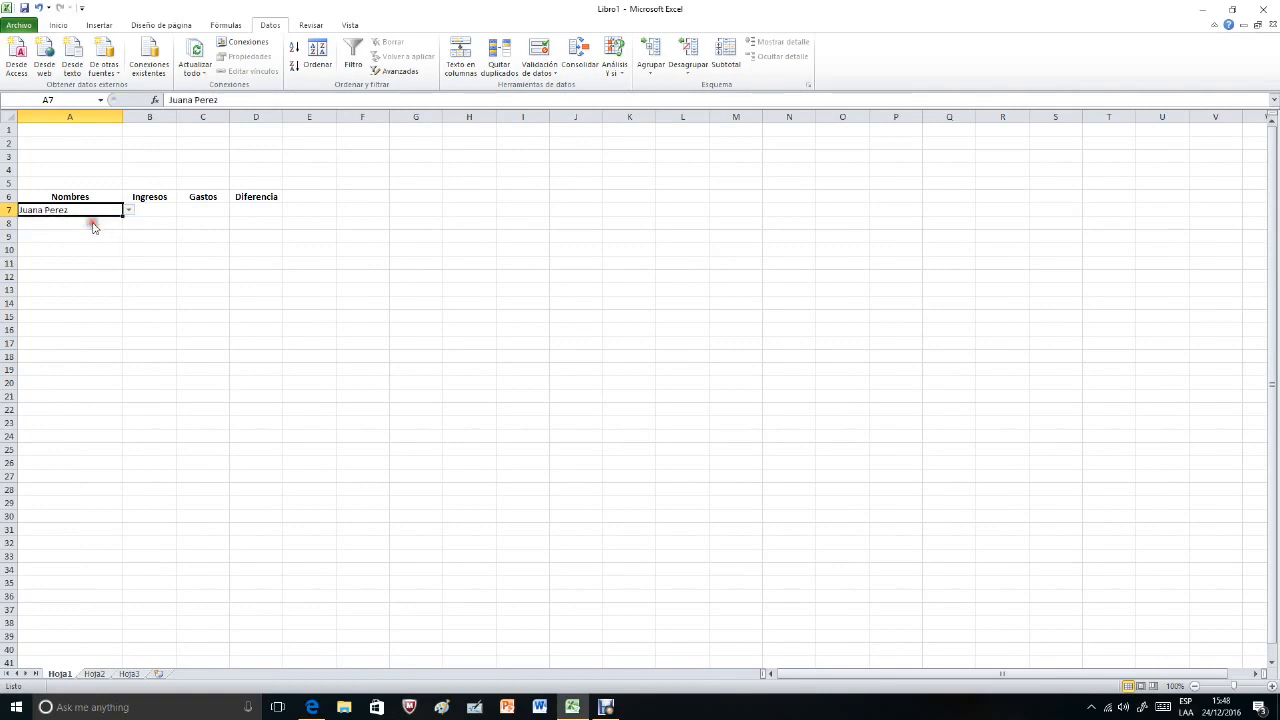
{"action": "left_click", "coordinate": [92, 221]}
{"action": "left_click", "coordinate": [87, 232]}
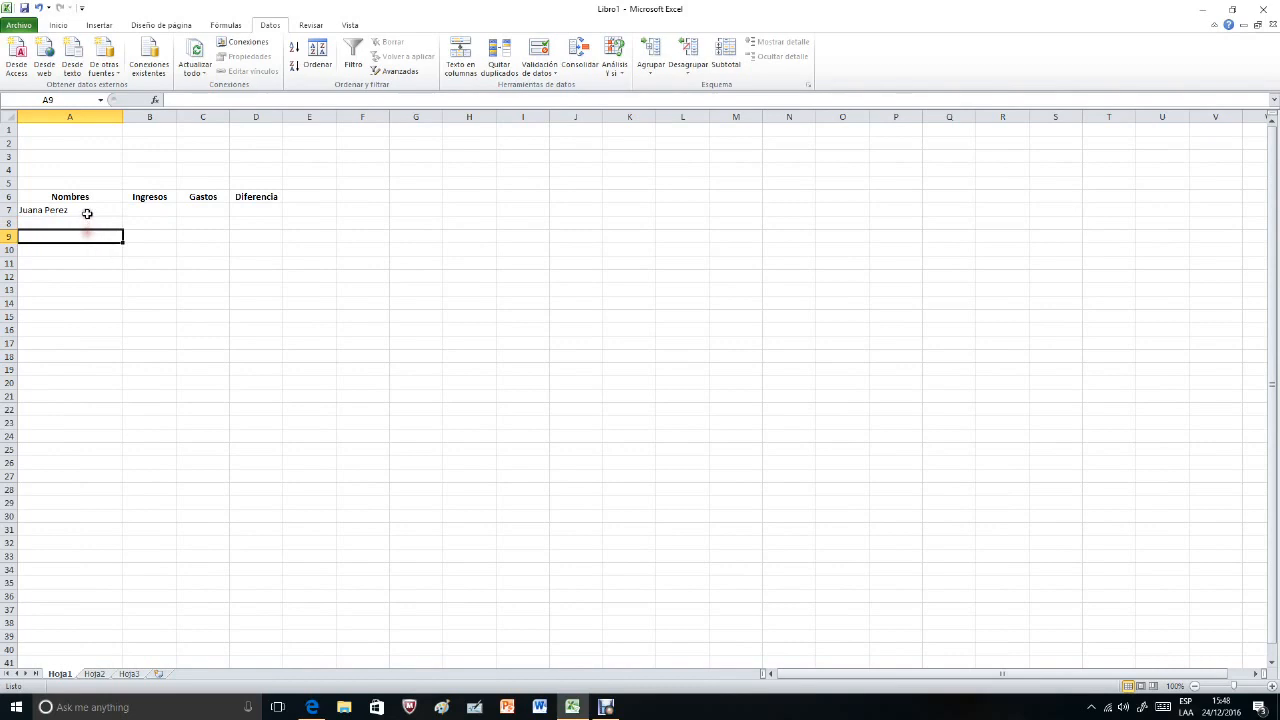
Fill A7 with its validation down through A12 and pick the first listed name again in A7.
{"action": "left_click", "coordinate": [88, 210]}
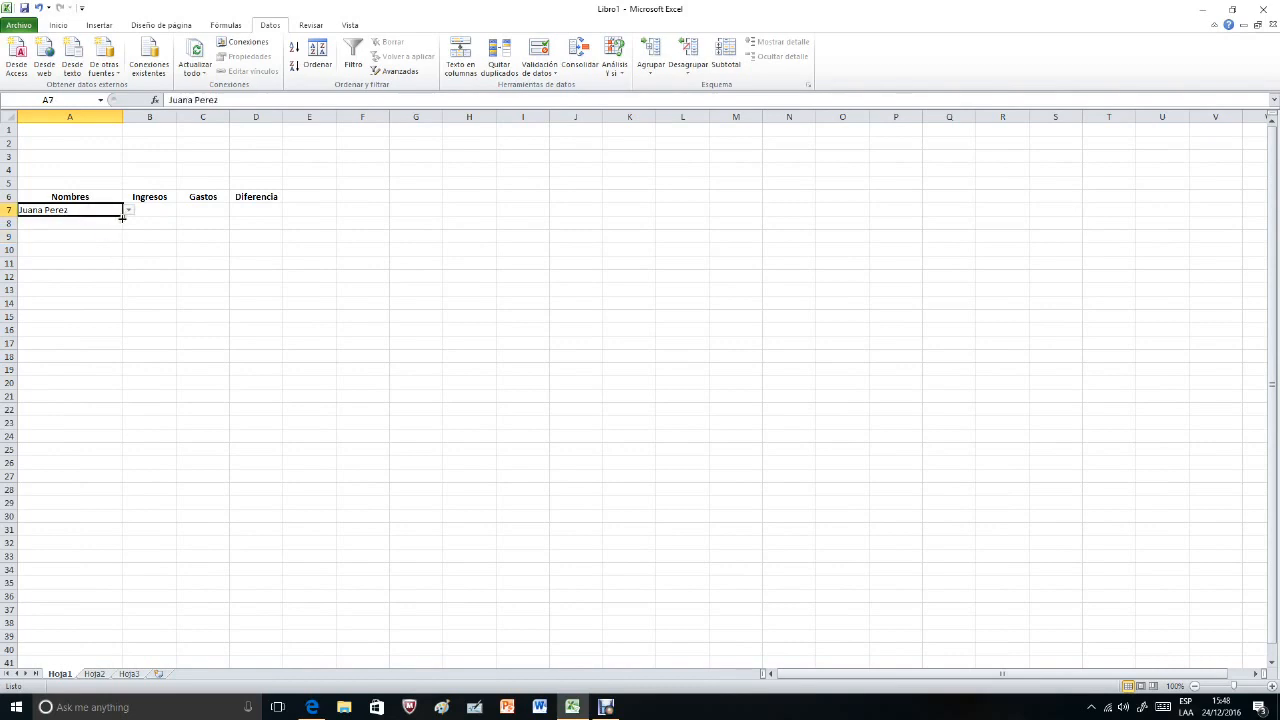
{"action": "left_click_drag", "start_coordinate": [122, 216], "coordinate": [113, 289]}
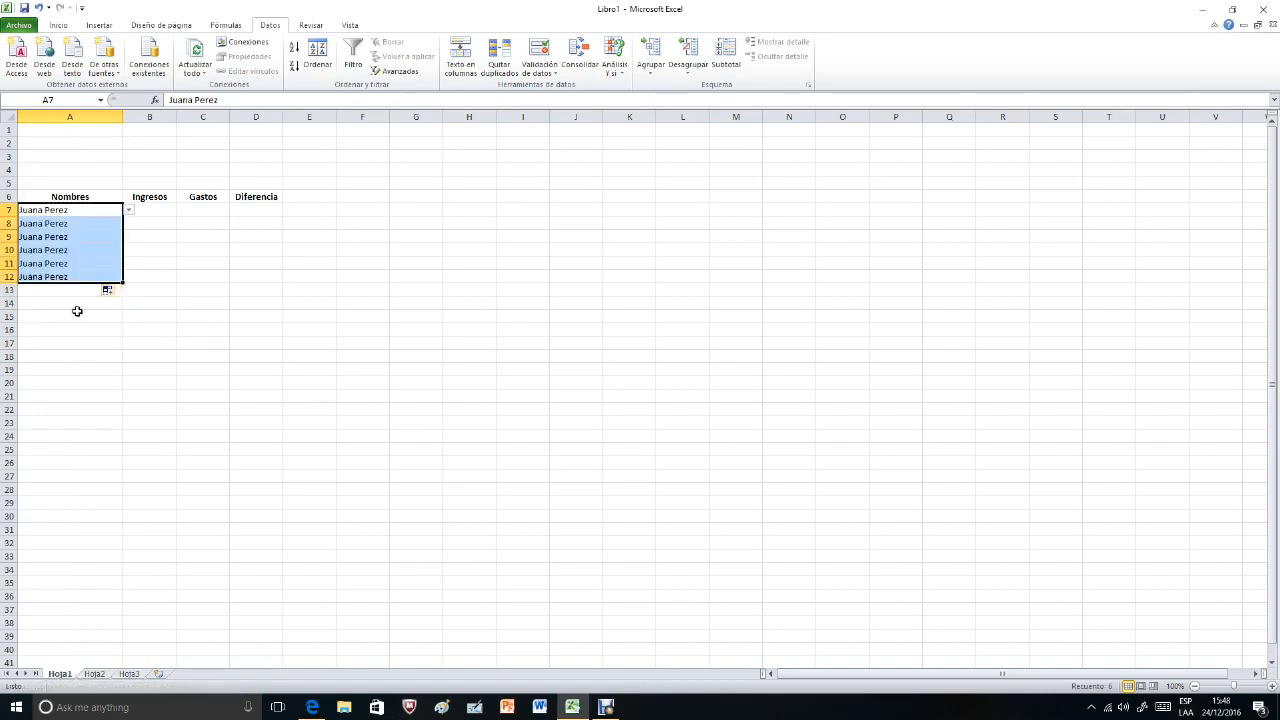
{"action": "left_click", "coordinate": [90, 211]}
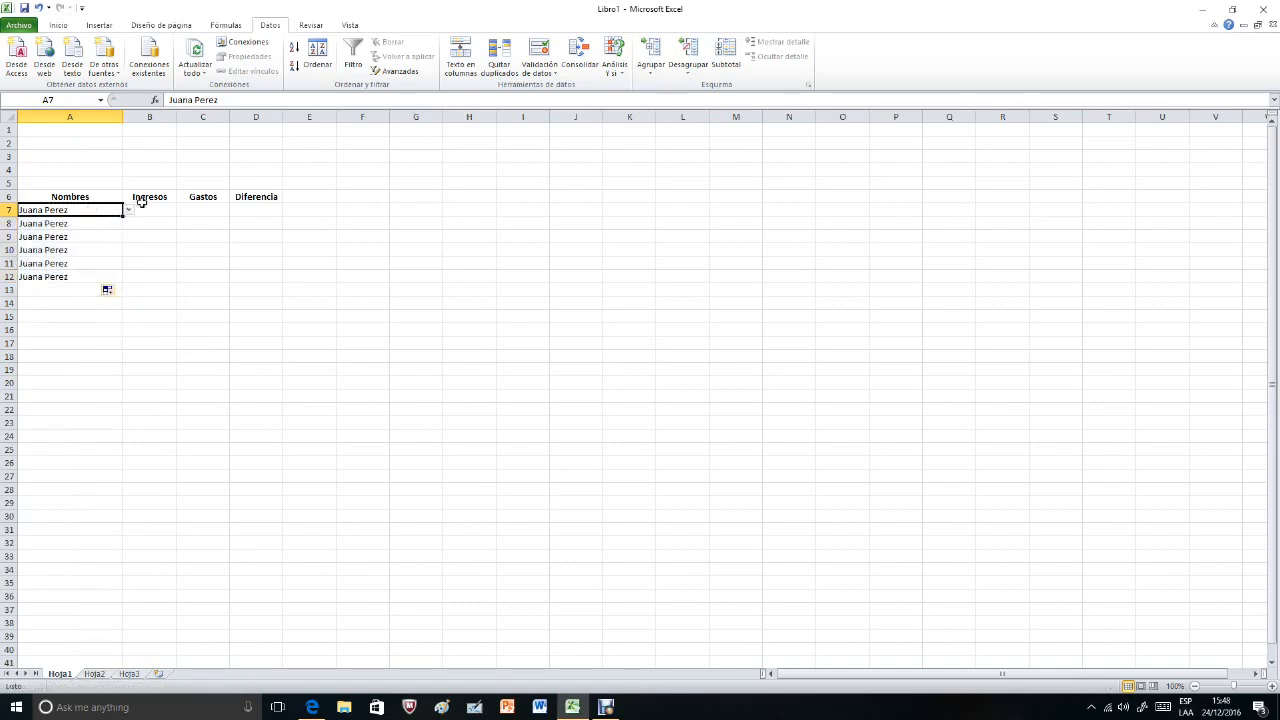
{"action": "left_click", "coordinate": [129, 210]}
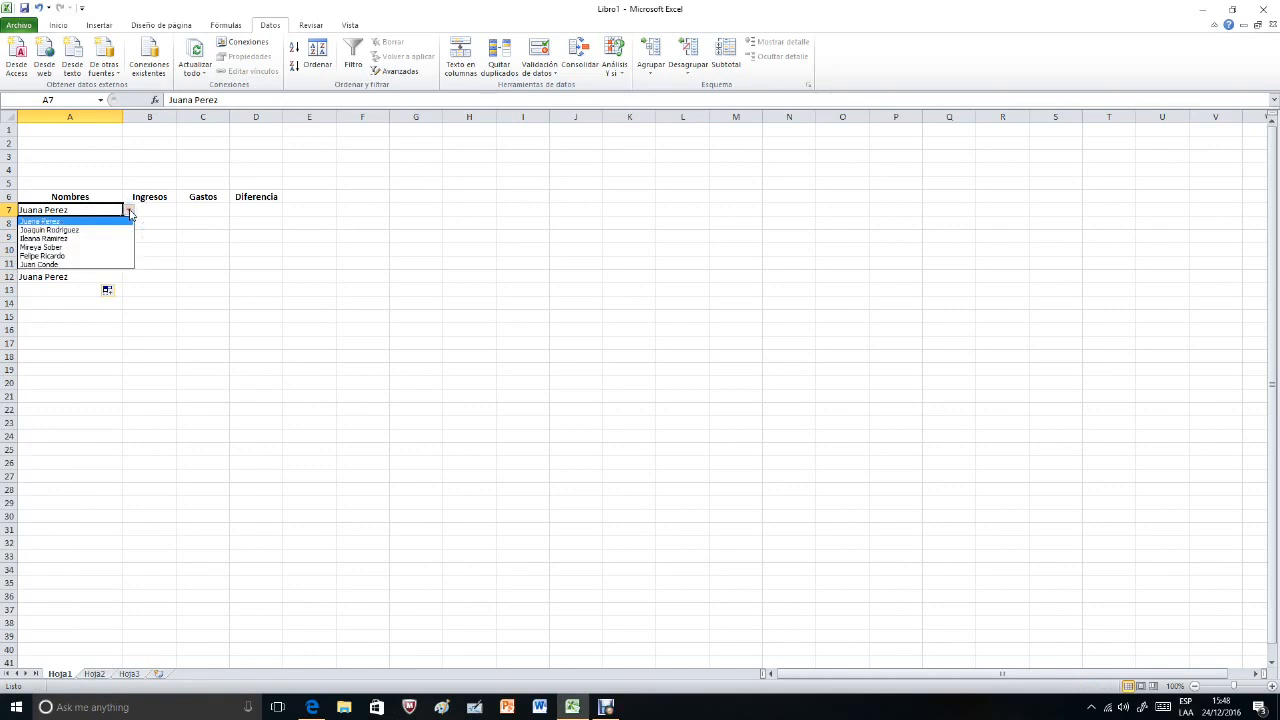
{"action": "left_click", "coordinate": [118, 221]}
Choose the second listed name in A8 and the third listed name in A9.
{"action": "left_click", "coordinate": [106, 222]}
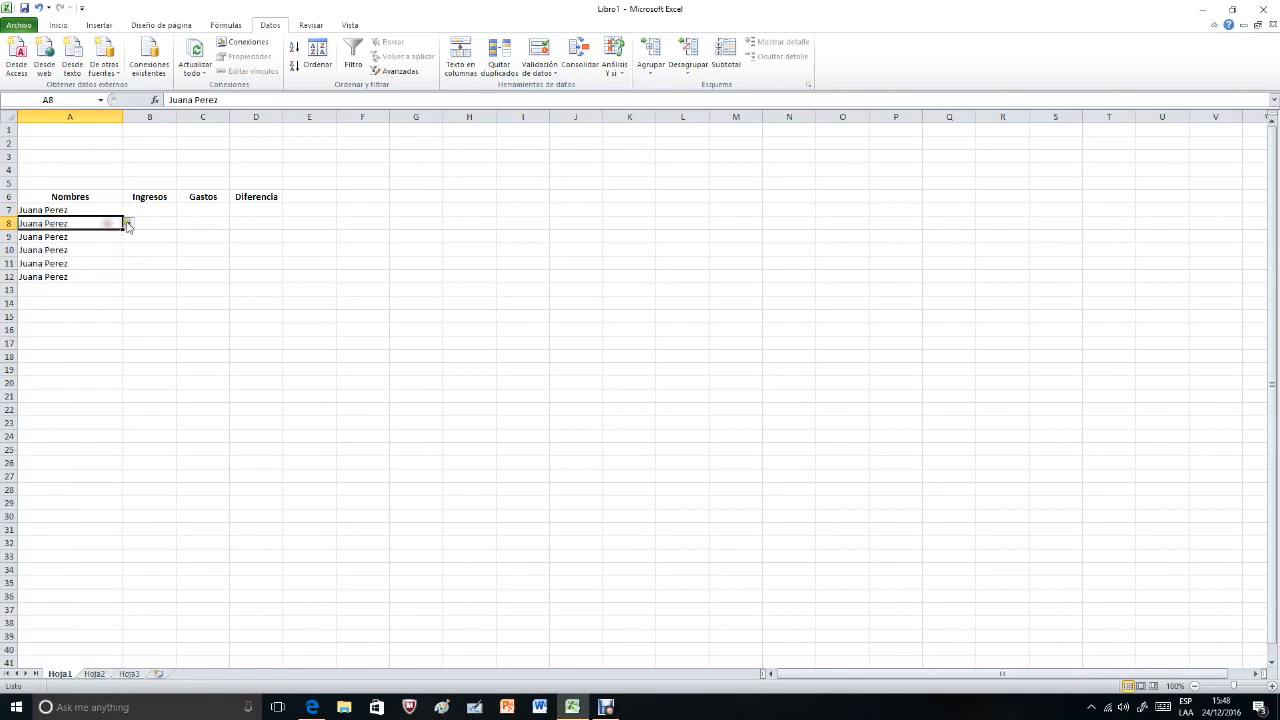
{"action": "left_click", "coordinate": [128, 223]}
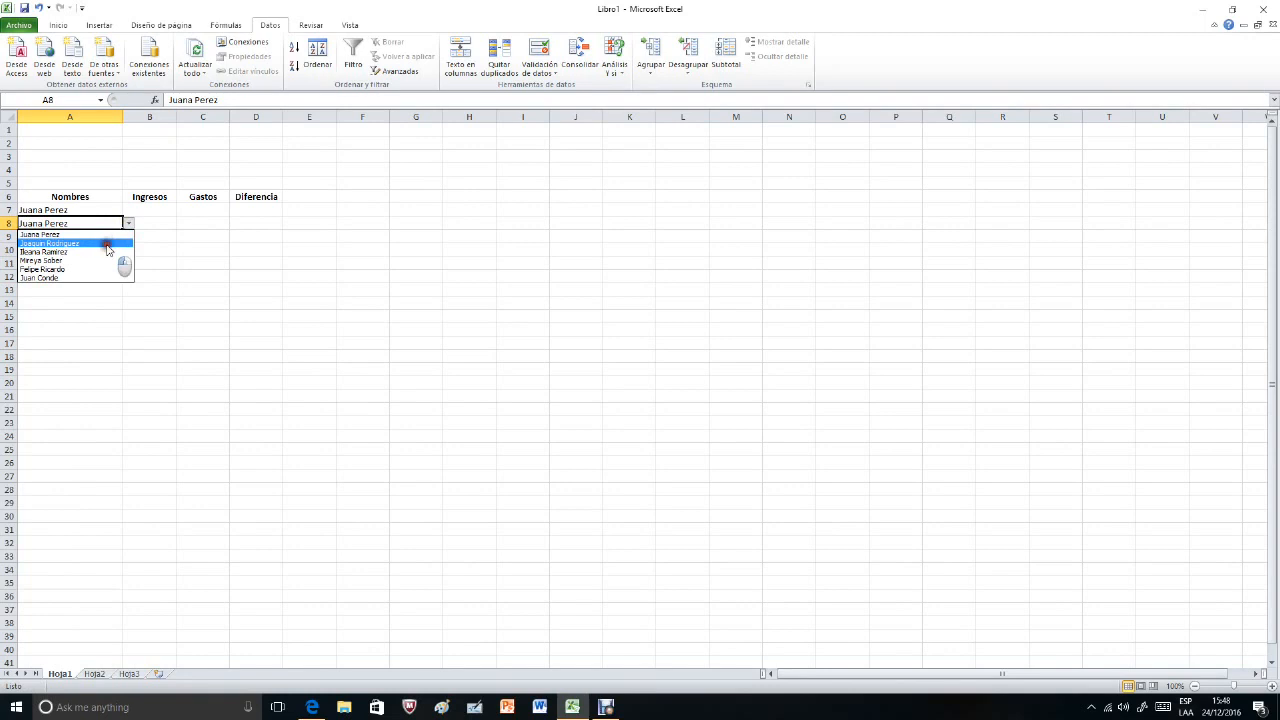
{"action": "left_click", "coordinate": [107, 247]}
{"action": "left_click", "coordinate": [108, 237]}
{"action": "left_click", "coordinate": [128, 237]}
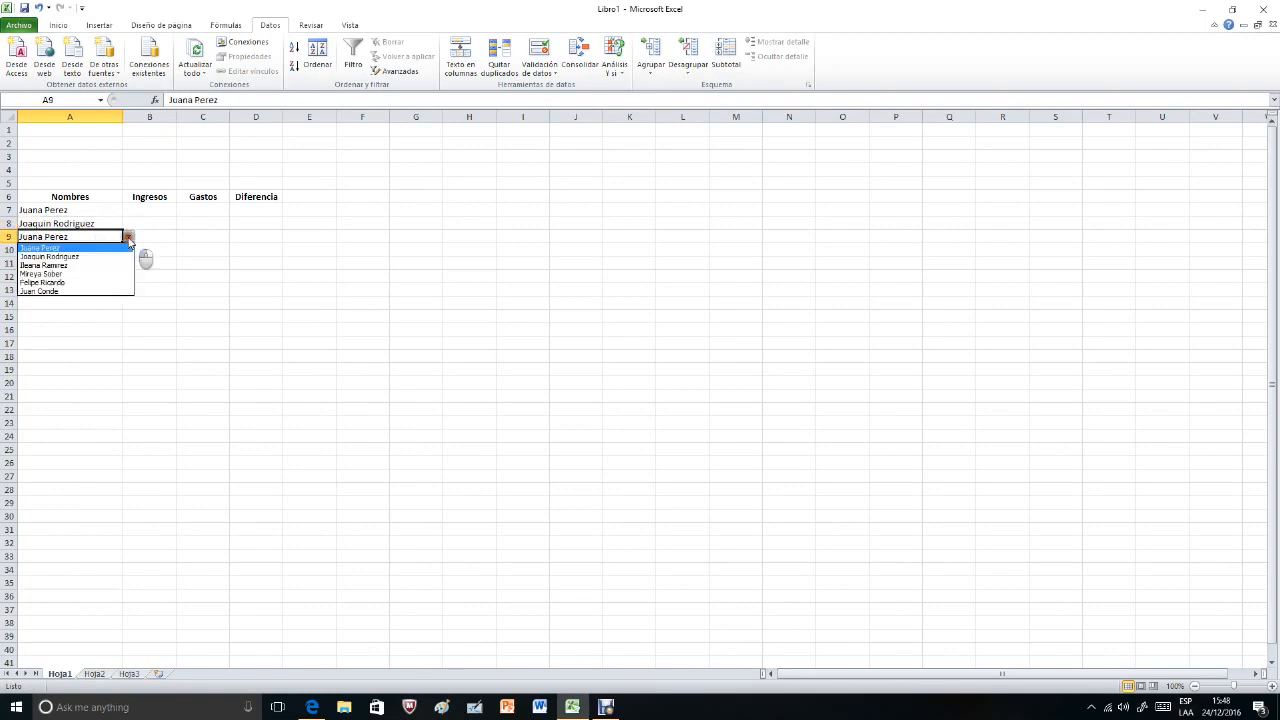
{"action": "left_click", "coordinate": [106, 264]}
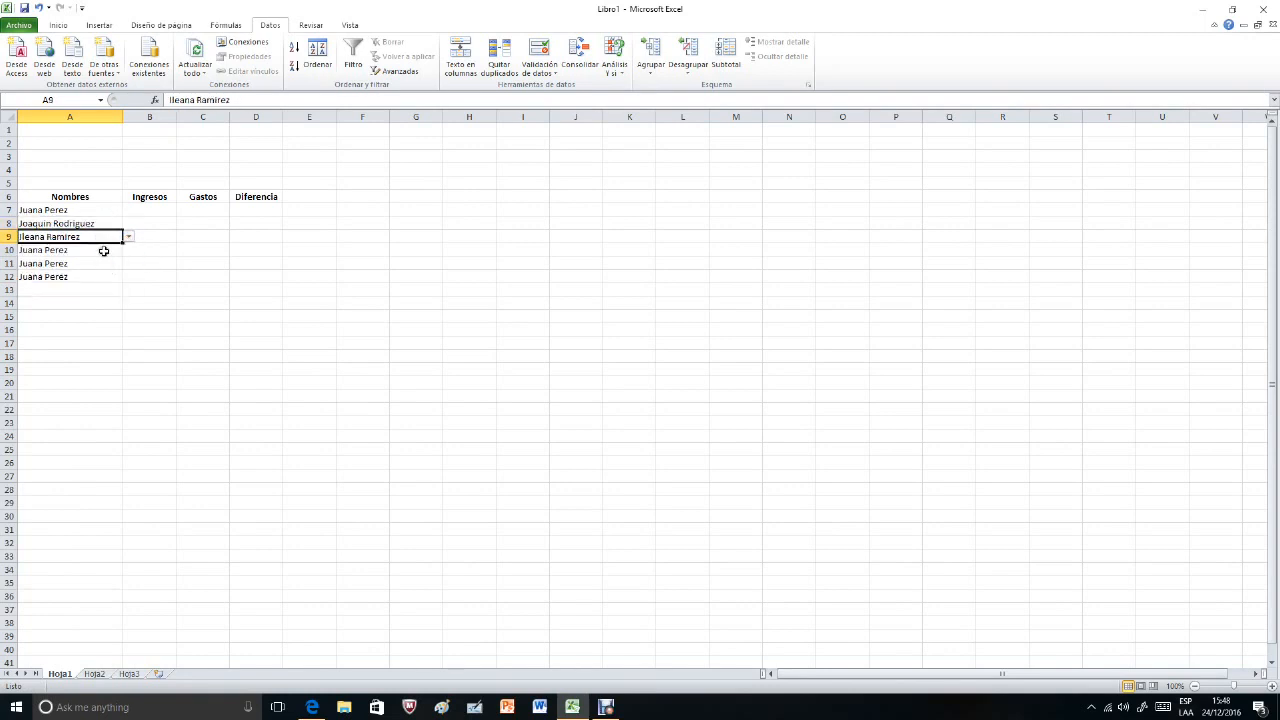
Choose the fourth listed name in A10 and the fifth listed name in A11.
{"action": "left_click", "coordinate": [103, 251]}
{"action": "left_click", "coordinate": [128, 249]}
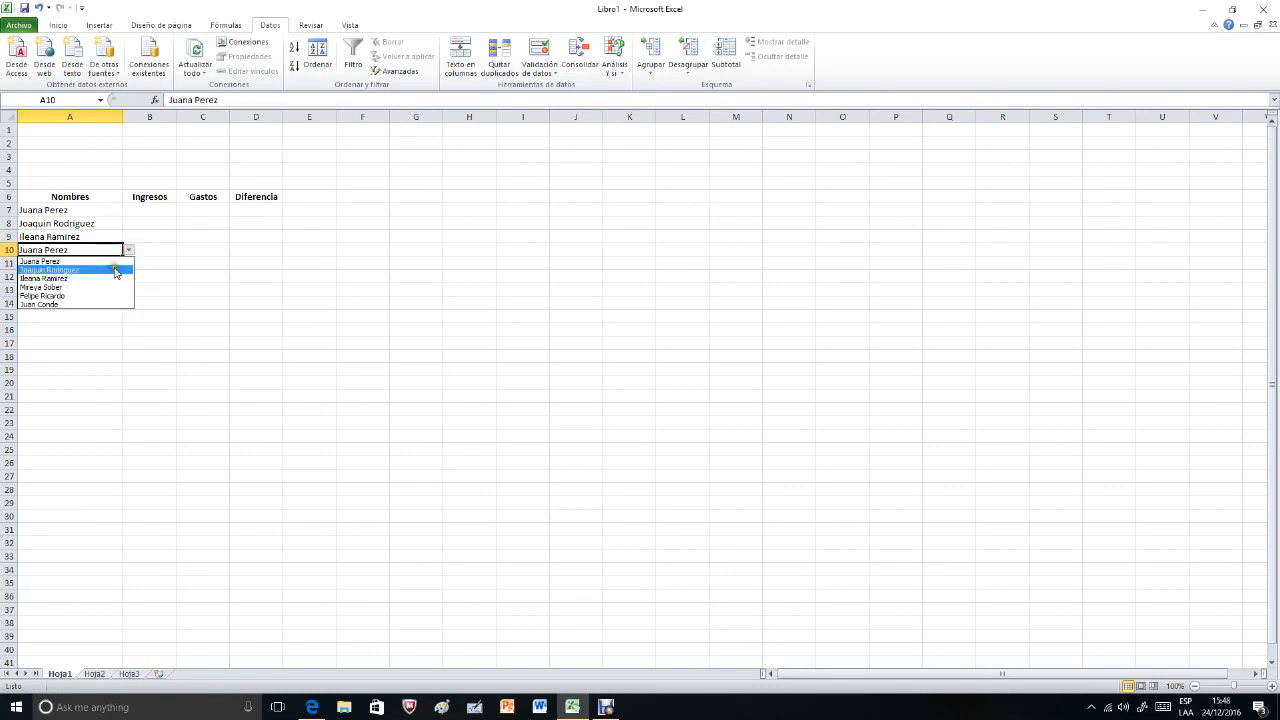
{"action": "left_click", "coordinate": [106, 287]}
{"action": "left_click", "coordinate": [110, 263]}
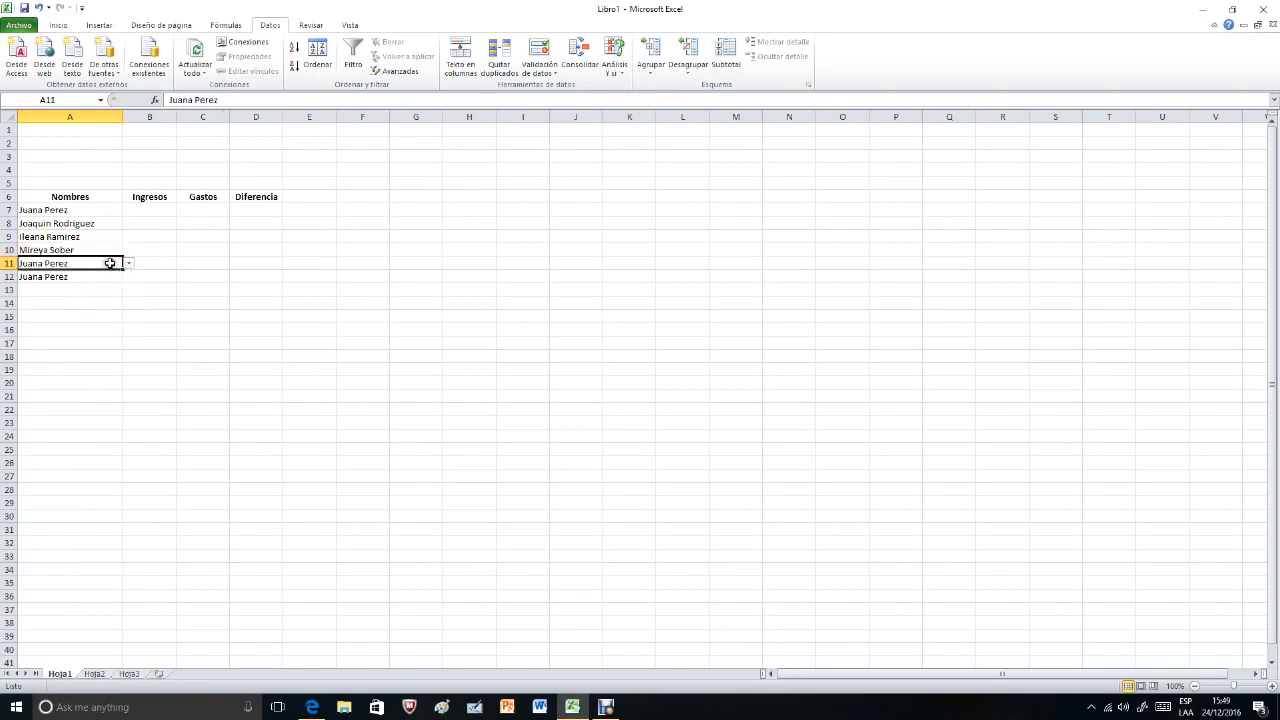
{"action": "left_click", "coordinate": [128, 263]}
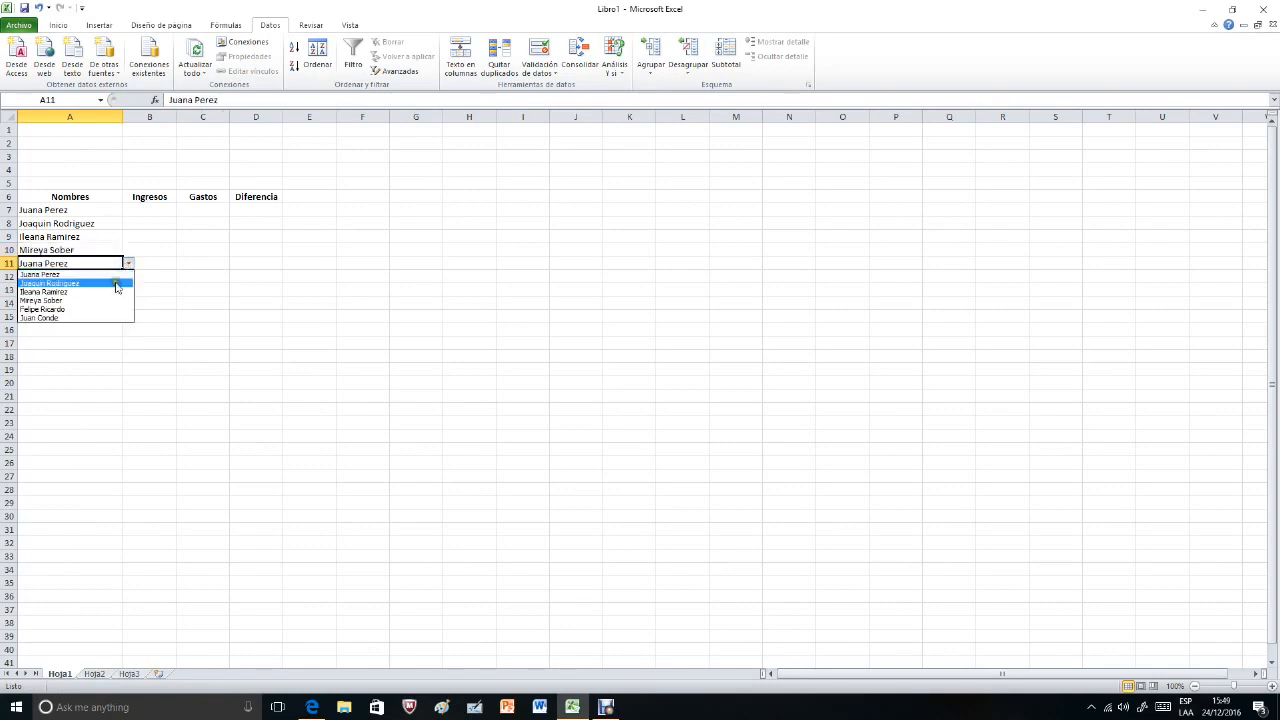
{"action": "left_click", "coordinate": [100, 309]}
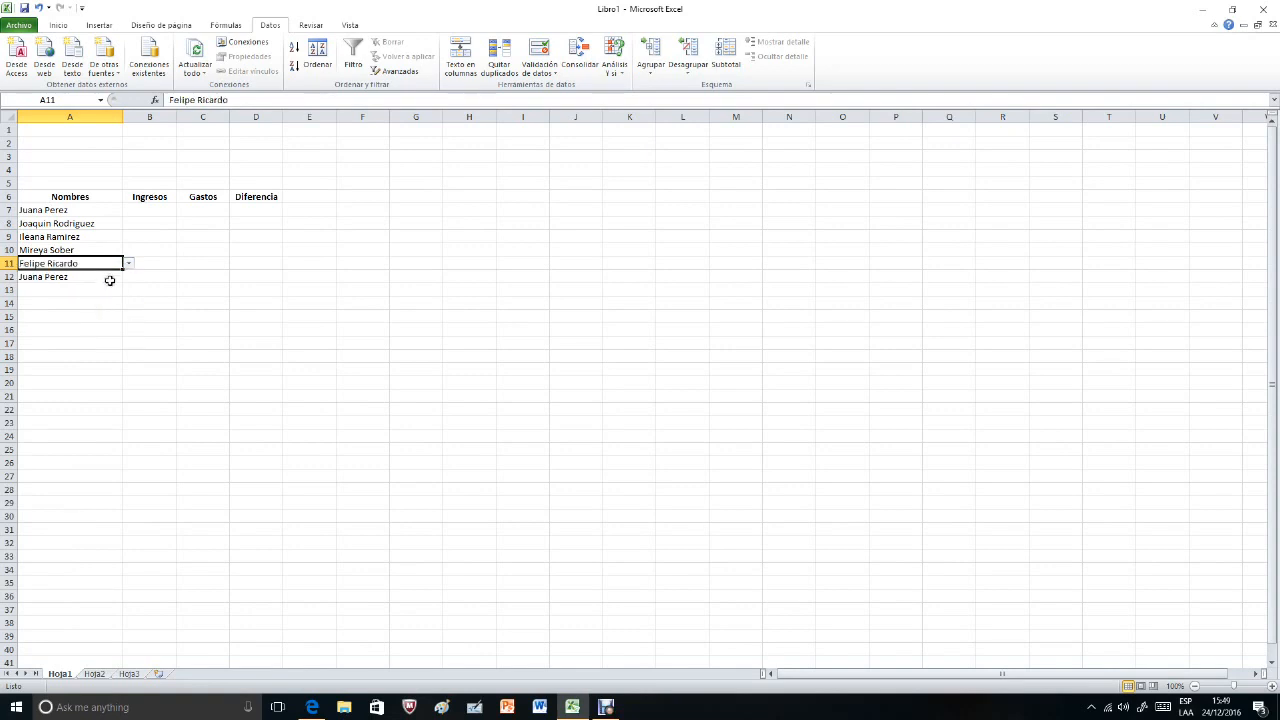
Choose the last listed name from the drop-down in cell A12.
{"action": "left_click", "coordinate": [110, 278]}
{"action": "left_click", "coordinate": [129, 277]}
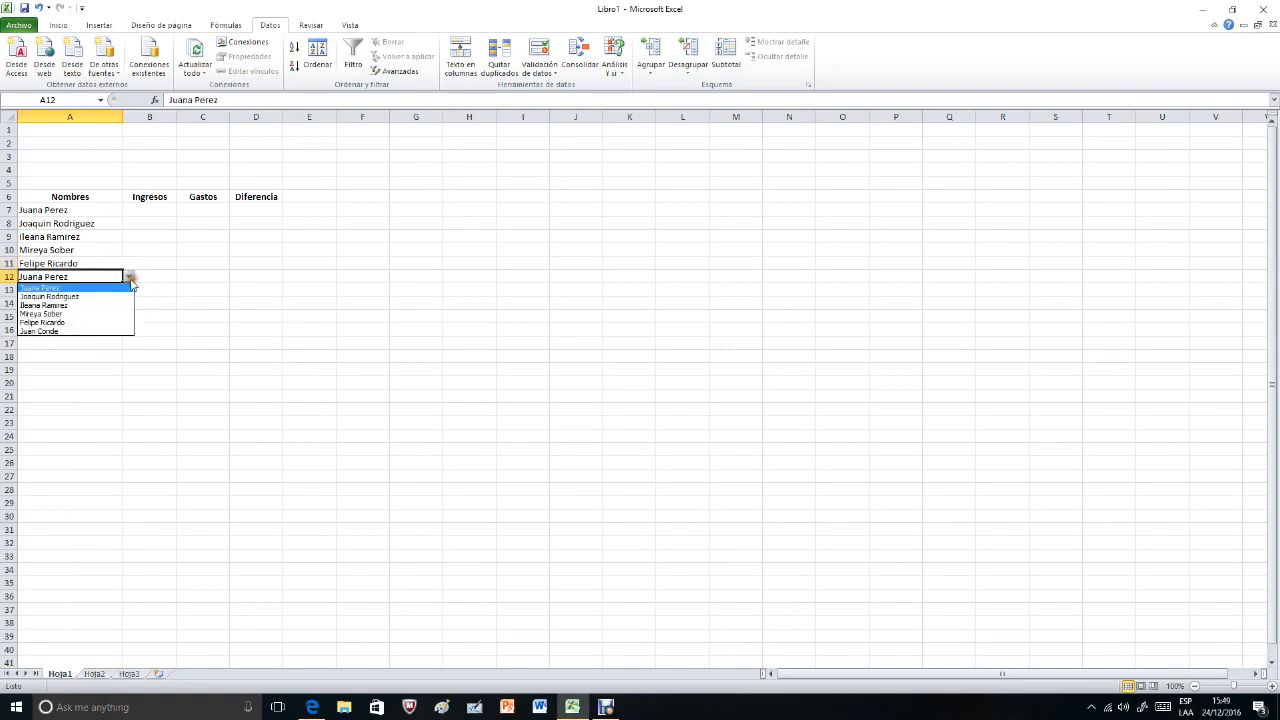
{"action": "left_click", "coordinate": [96, 330]}
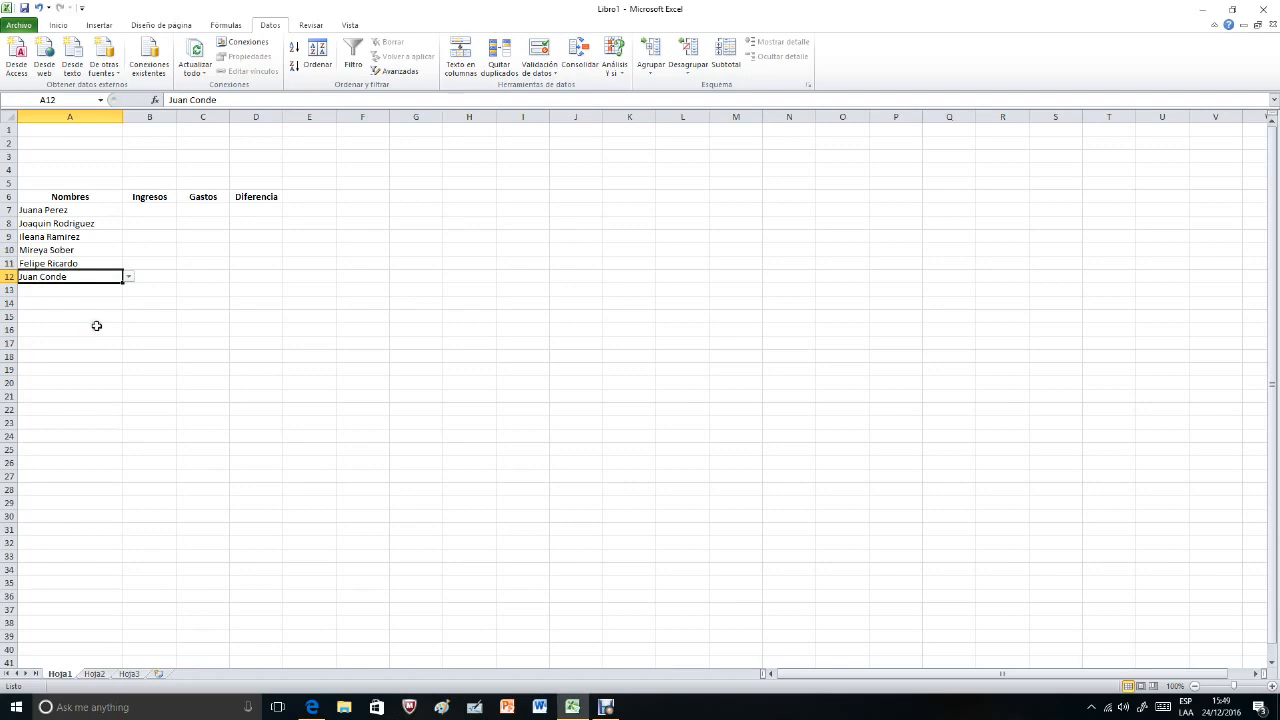
Try to enter a name that is not on the list in cell A12, then cancel the entry.
{"action": "left_click", "coordinate": [86, 316]}
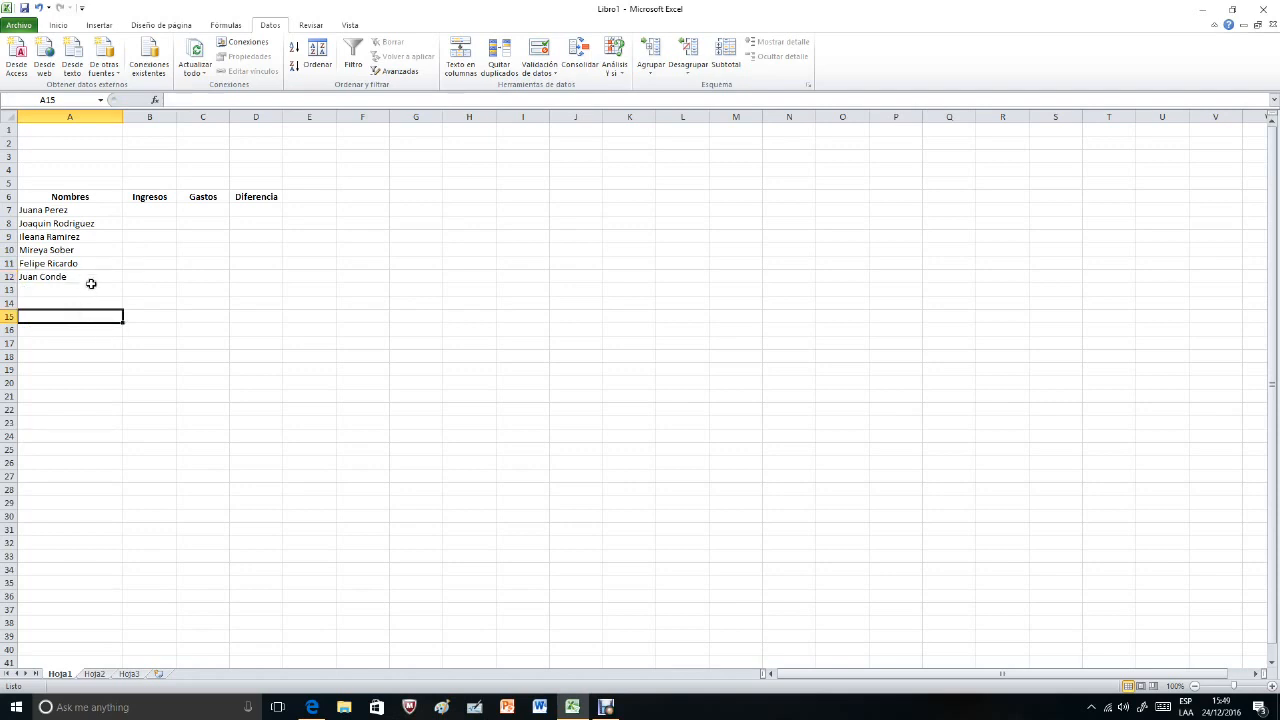
{"action": "left_click", "coordinate": [90, 290]}
{"action": "left_click", "coordinate": [95, 276]}
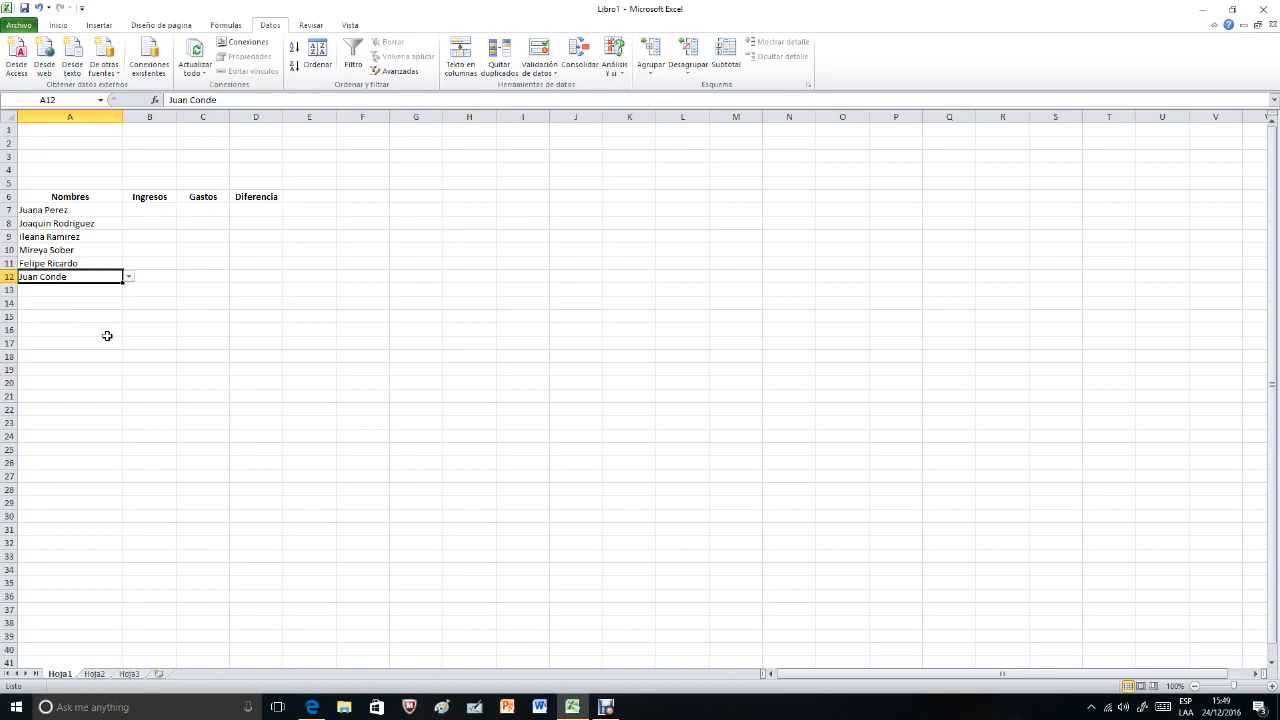
{"action": "type", "text": "Ya"}
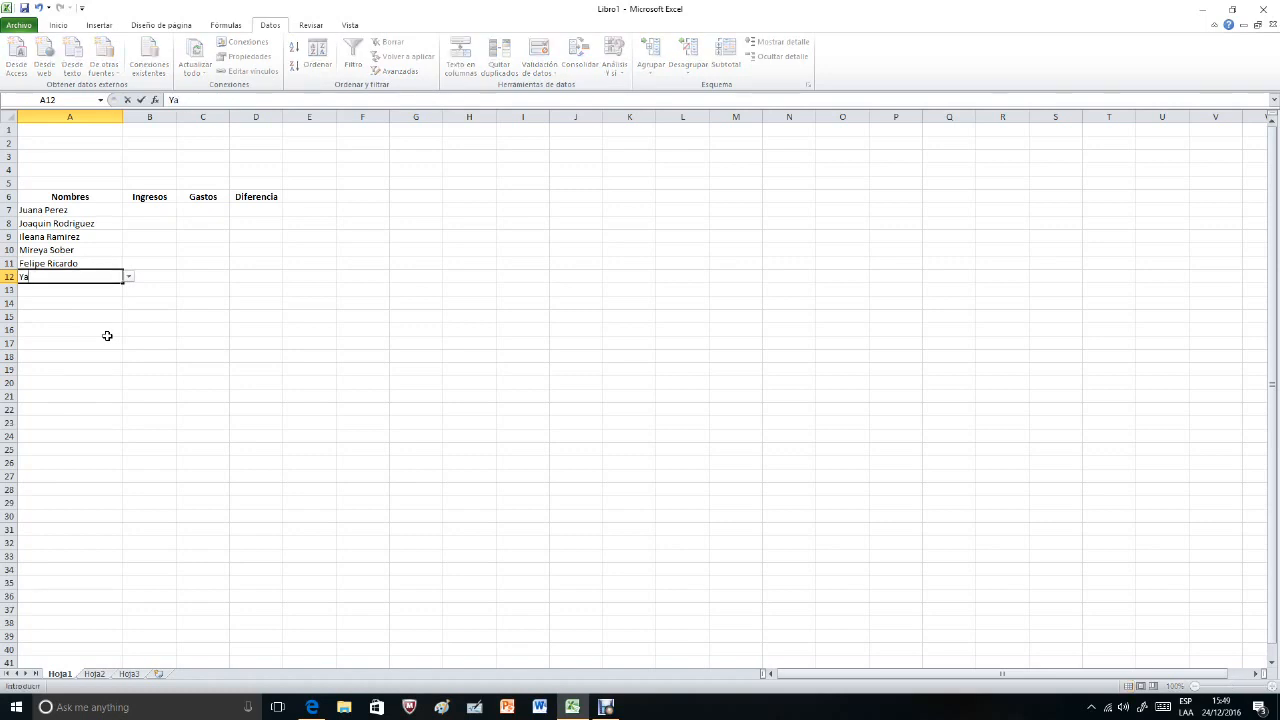
{"action": "type", "text": "mel"}
{"action": "key", "text": "Return"}
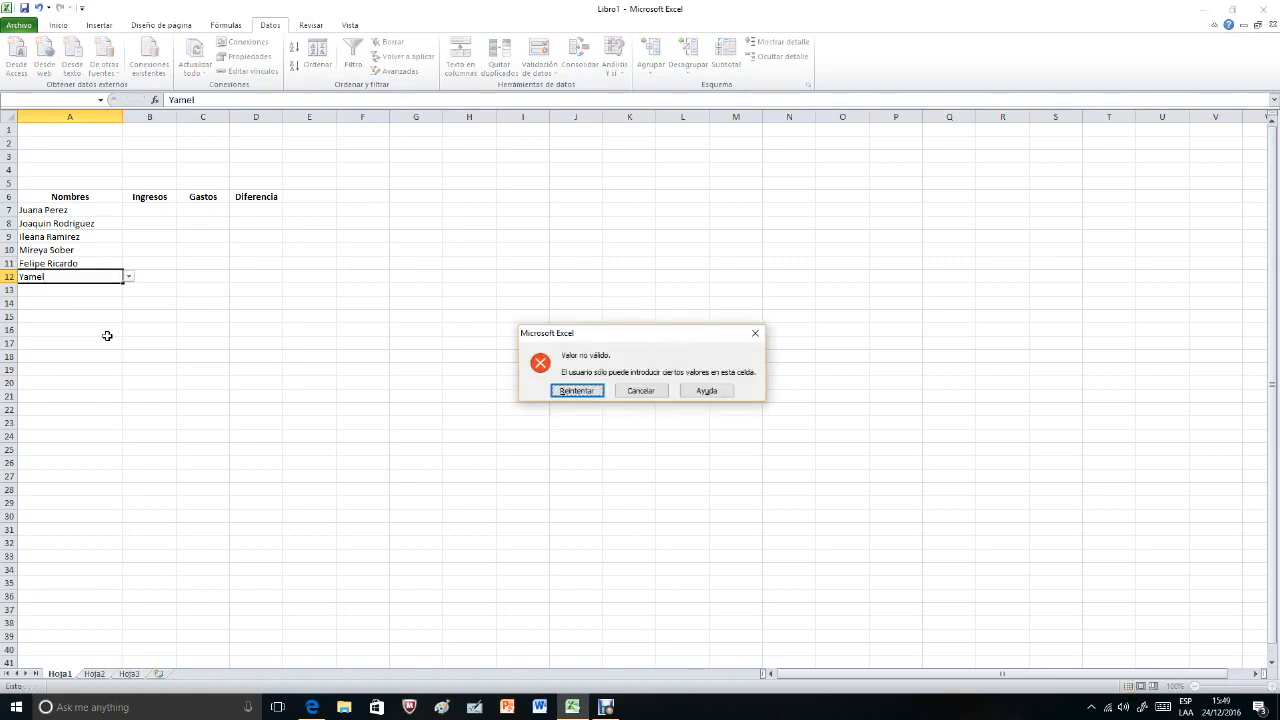
{"action": "left_click", "coordinate": [576, 391]}
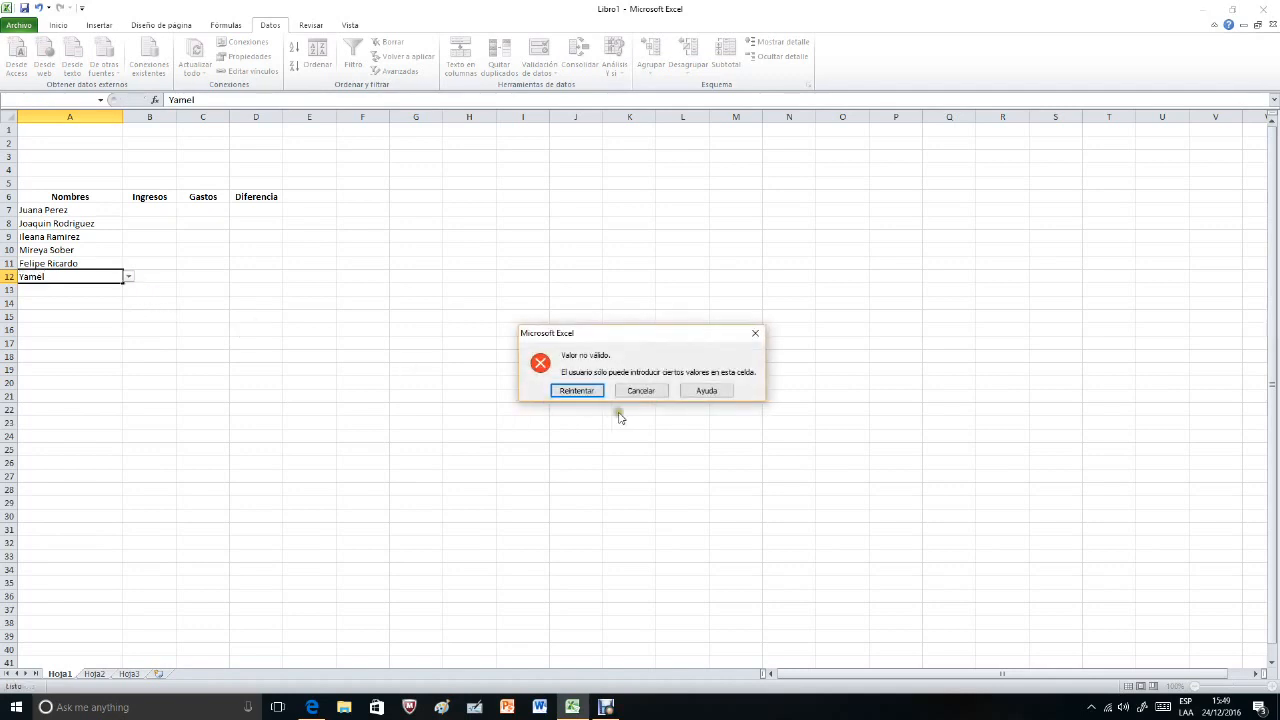
{"action": "left_click", "coordinate": [638, 392]}
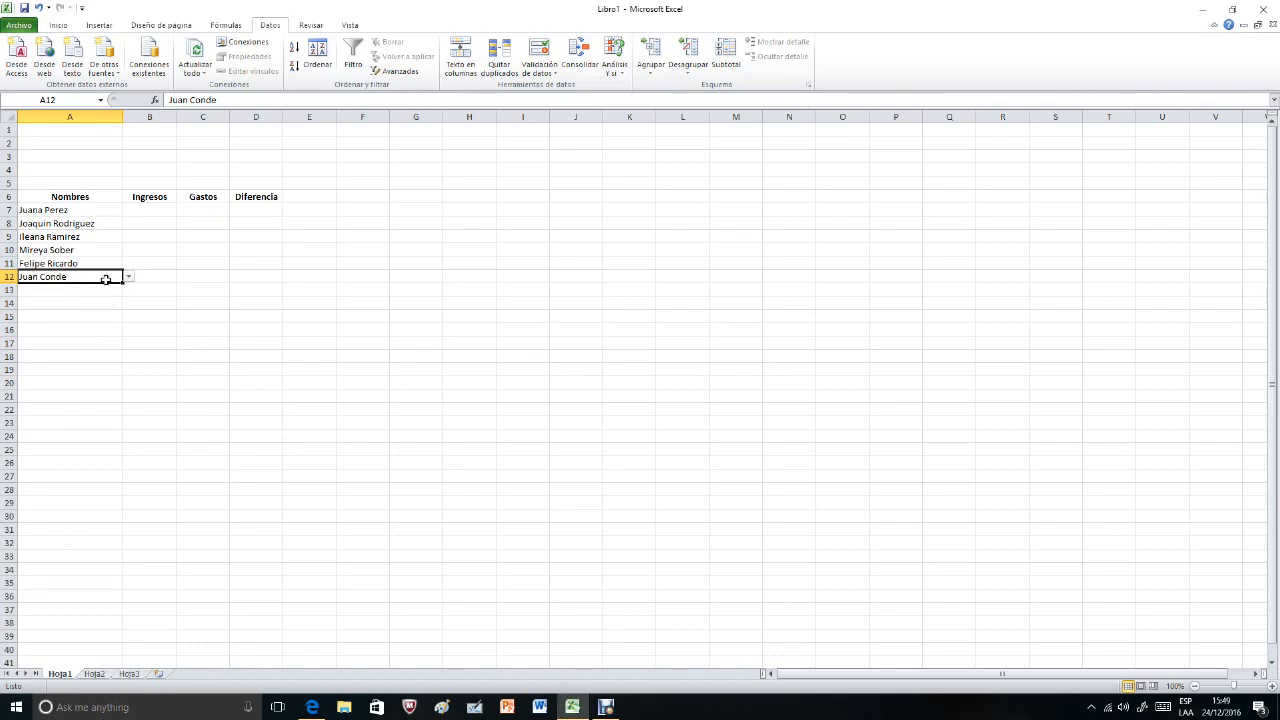
Check the source names on Hoja2 and return to Hoja1.
{"action": "left_click", "coordinate": [94, 673]}
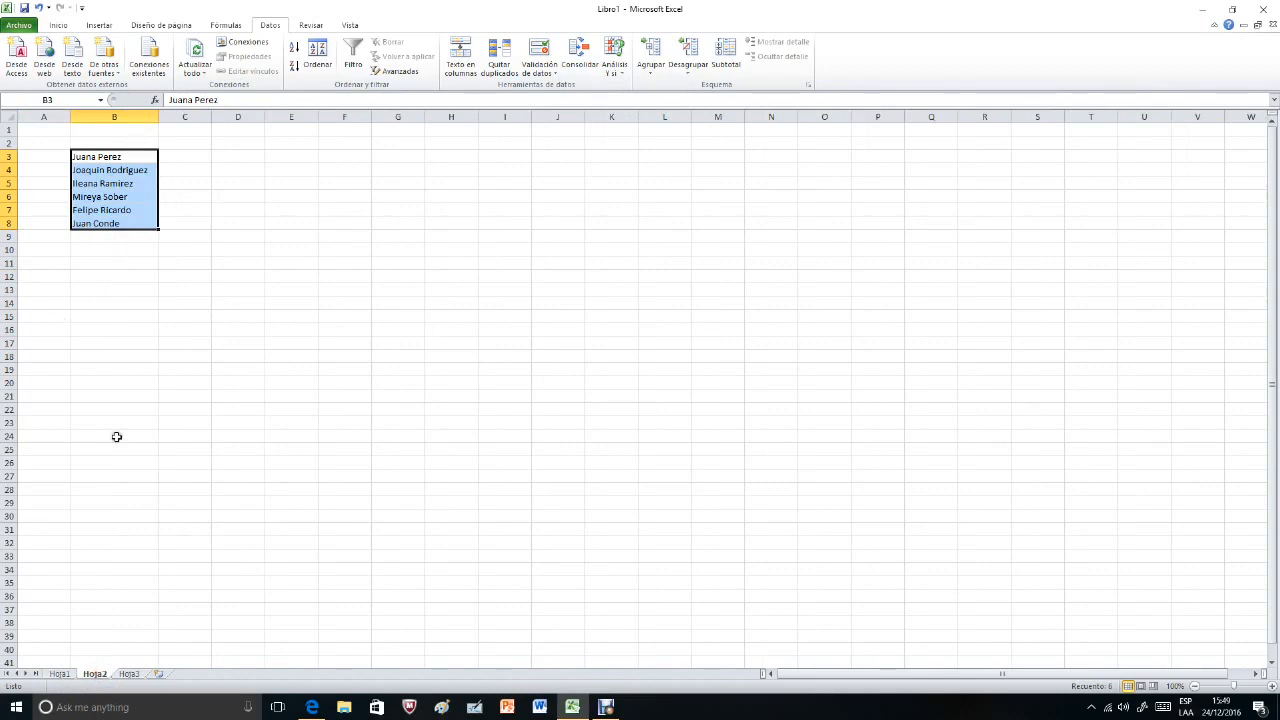
{"action": "left_click", "coordinate": [59, 673]}
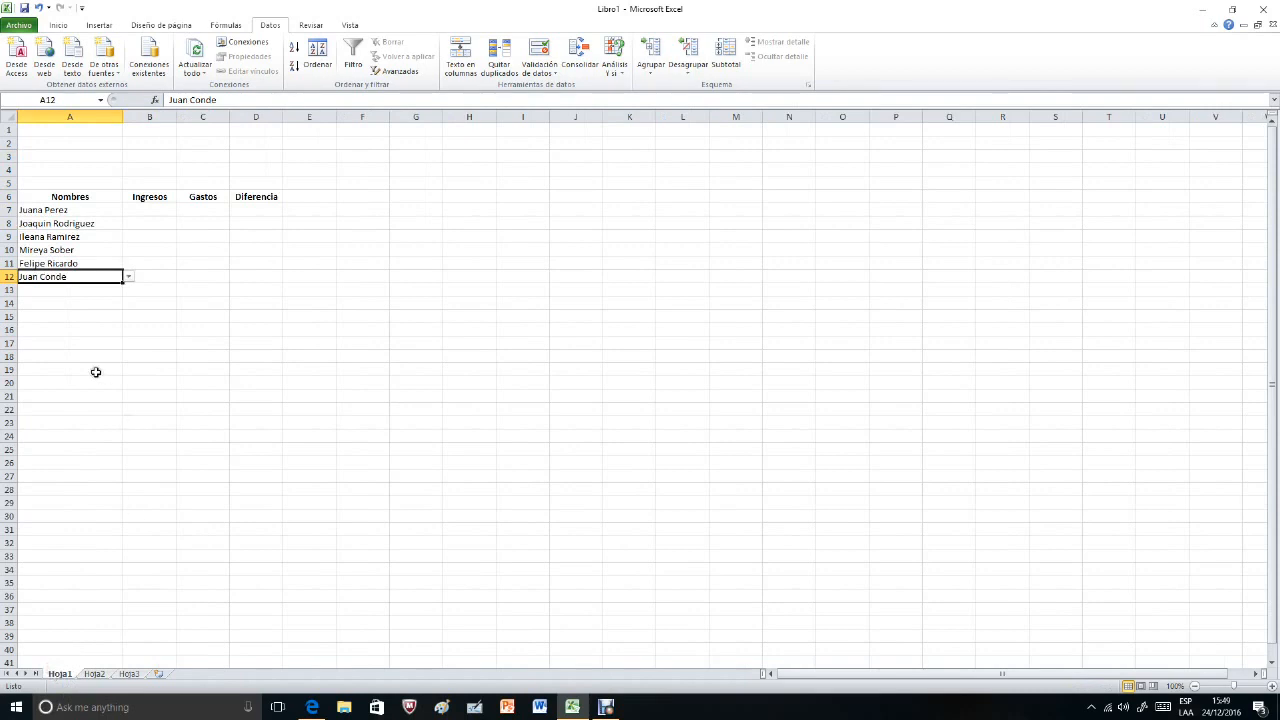
{"action": "left_click", "coordinate": [75, 307]}
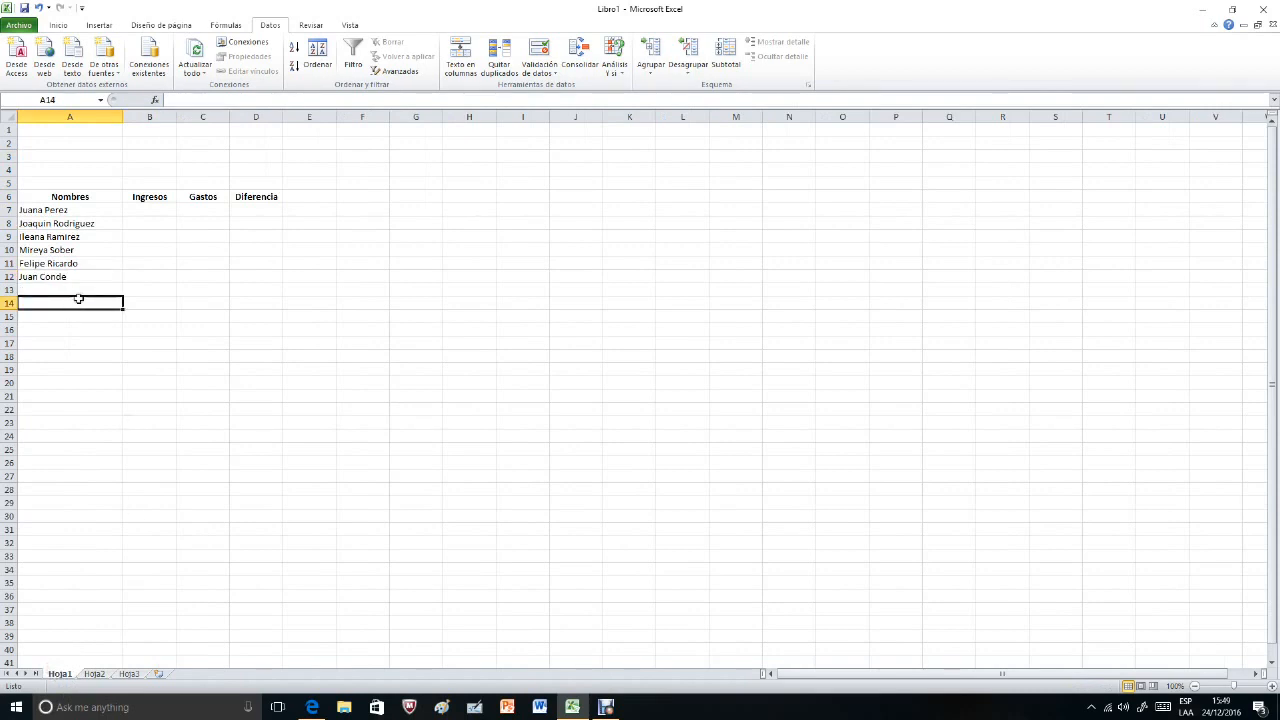
Enter the Ingresos values 325, 255 and 190 in cells B7 to B9.
{"action": "left_click", "coordinate": [157, 210]}
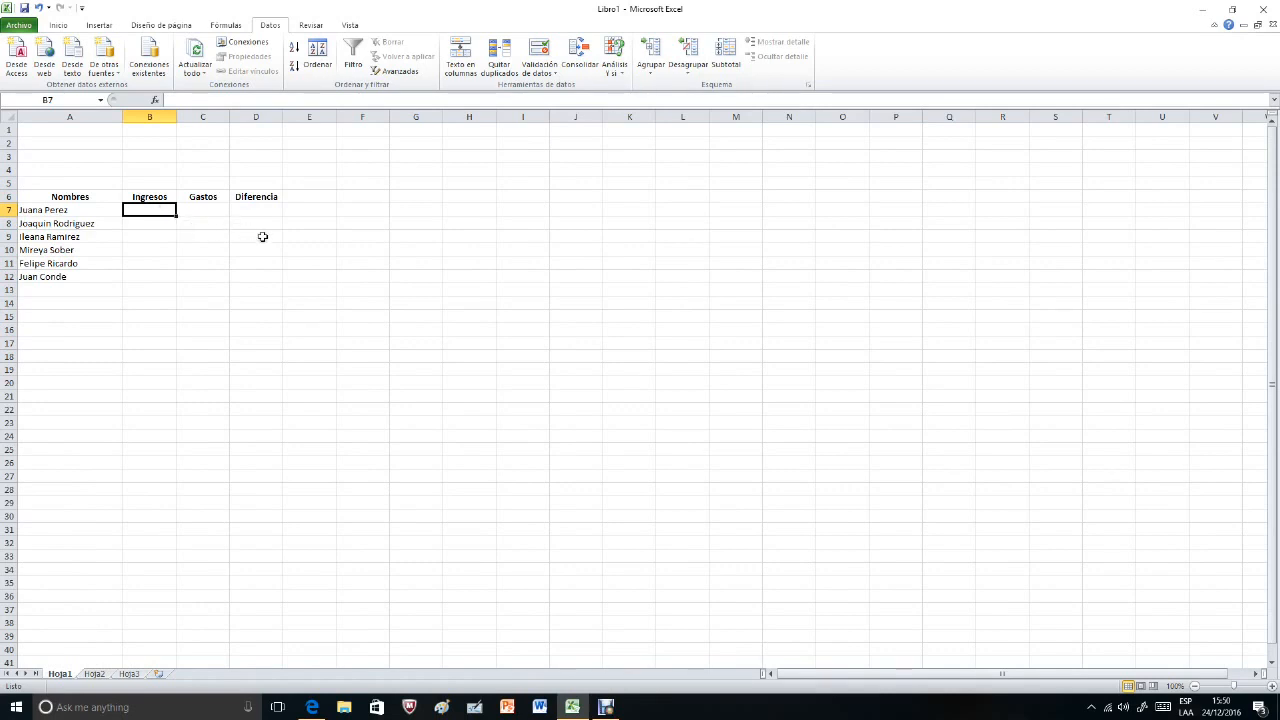
{"action": "type", "text": "325"}
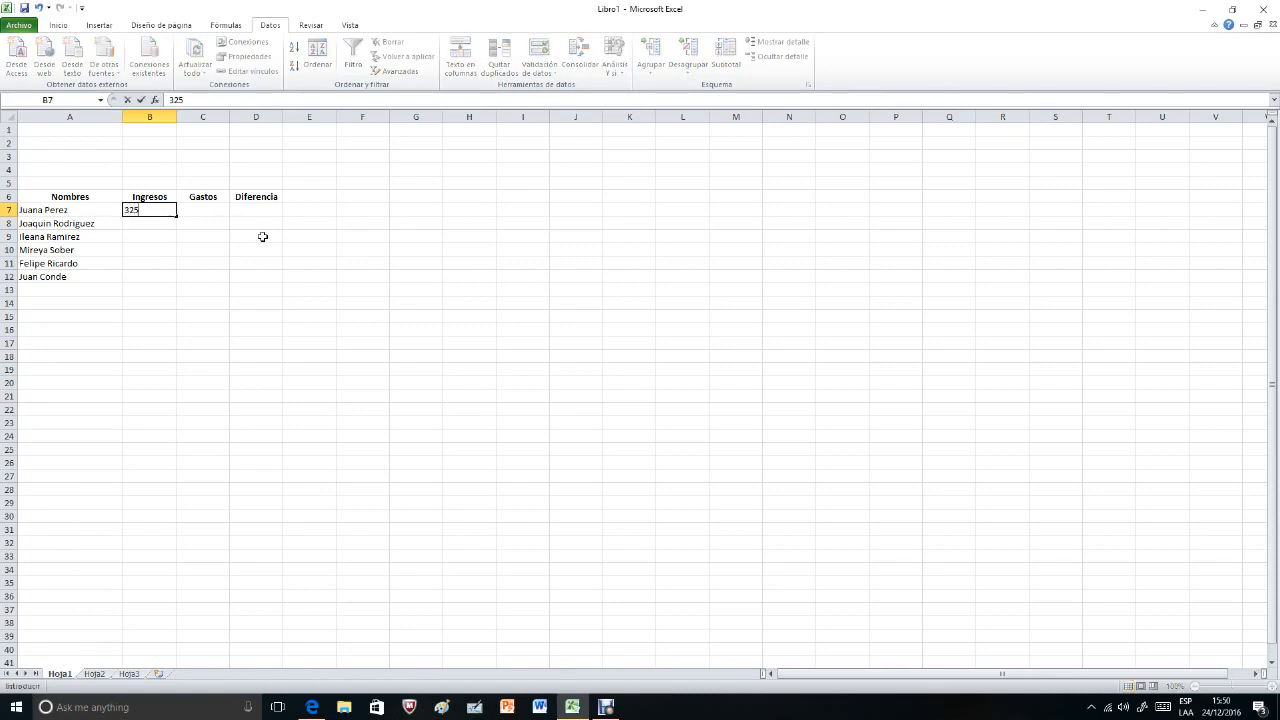
{"action": "key", "text": "Return"}
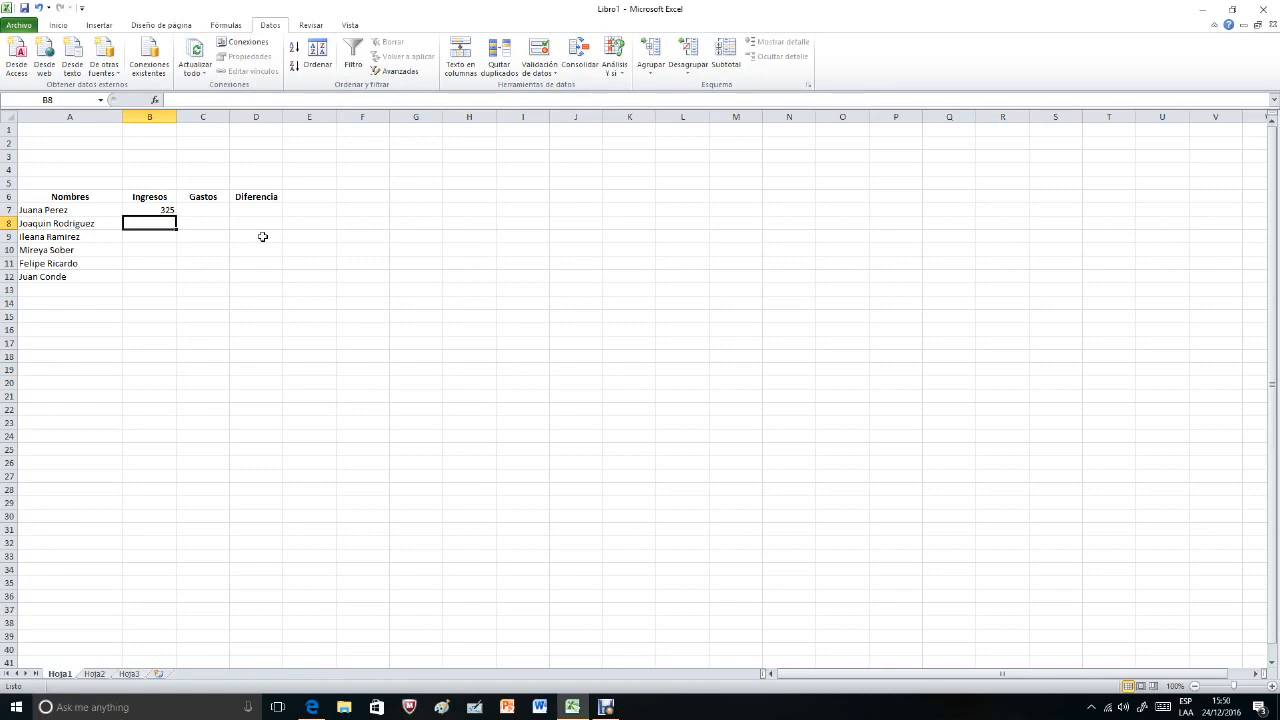
{"action": "type", "text": "255"}
{"action": "key", "text": "Return"}
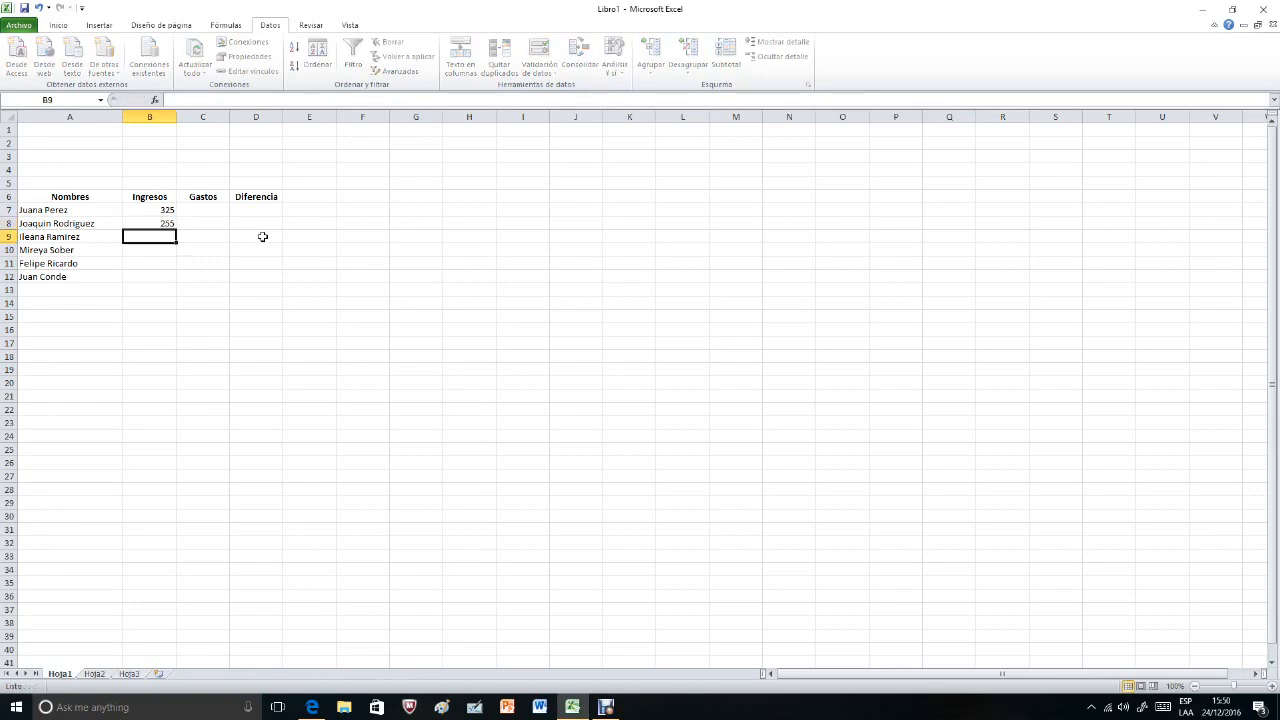
{"action": "type", "text": "1"}
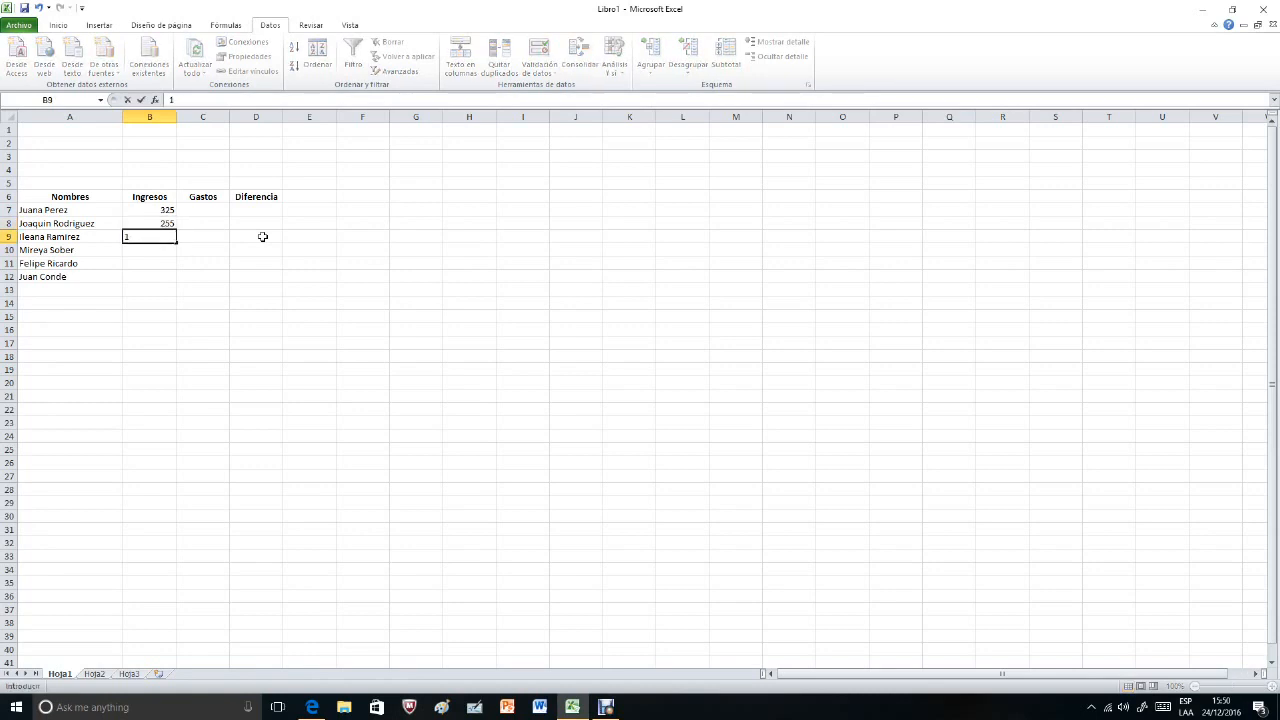
{"action": "type", "text": "90"}
{"action": "key", "text": "Return"}
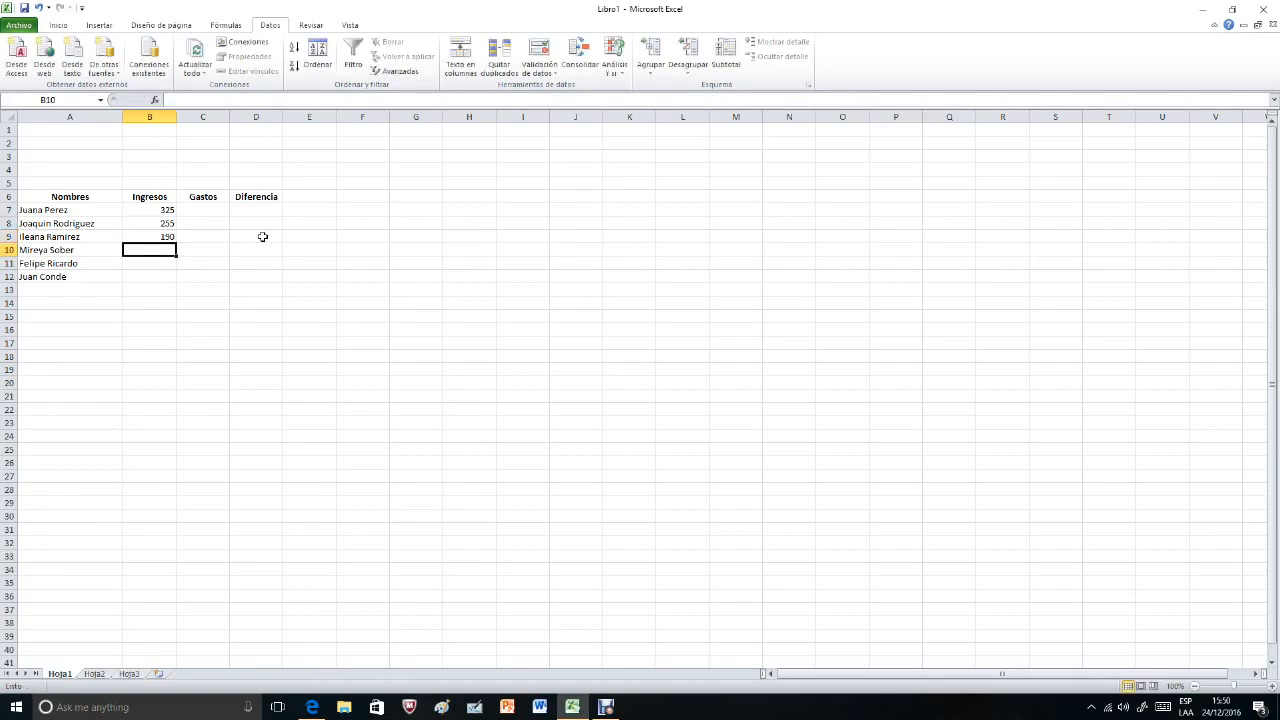
Enter the Ingresos values 525, 485 and 260 in cells B10 to B12.
{"action": "type", "text": "525"}
{"action": "key", "text": "Return"}
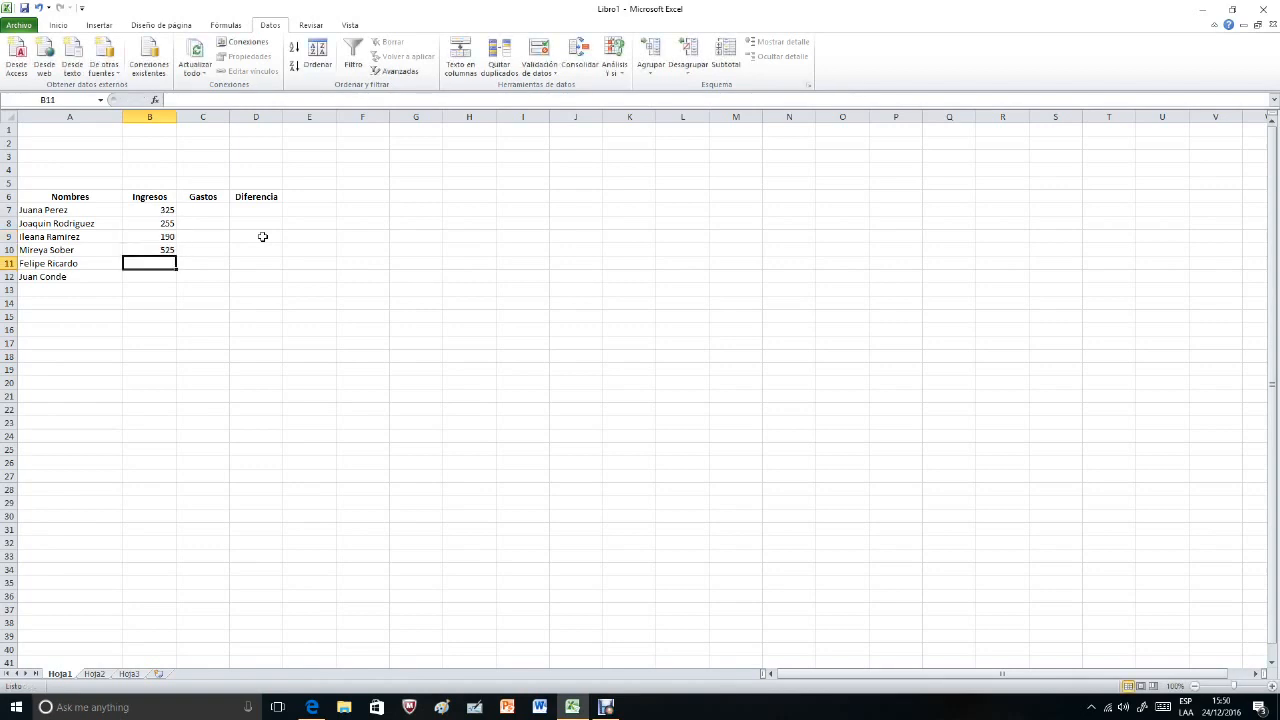
{"action": "type", "text": "4"}
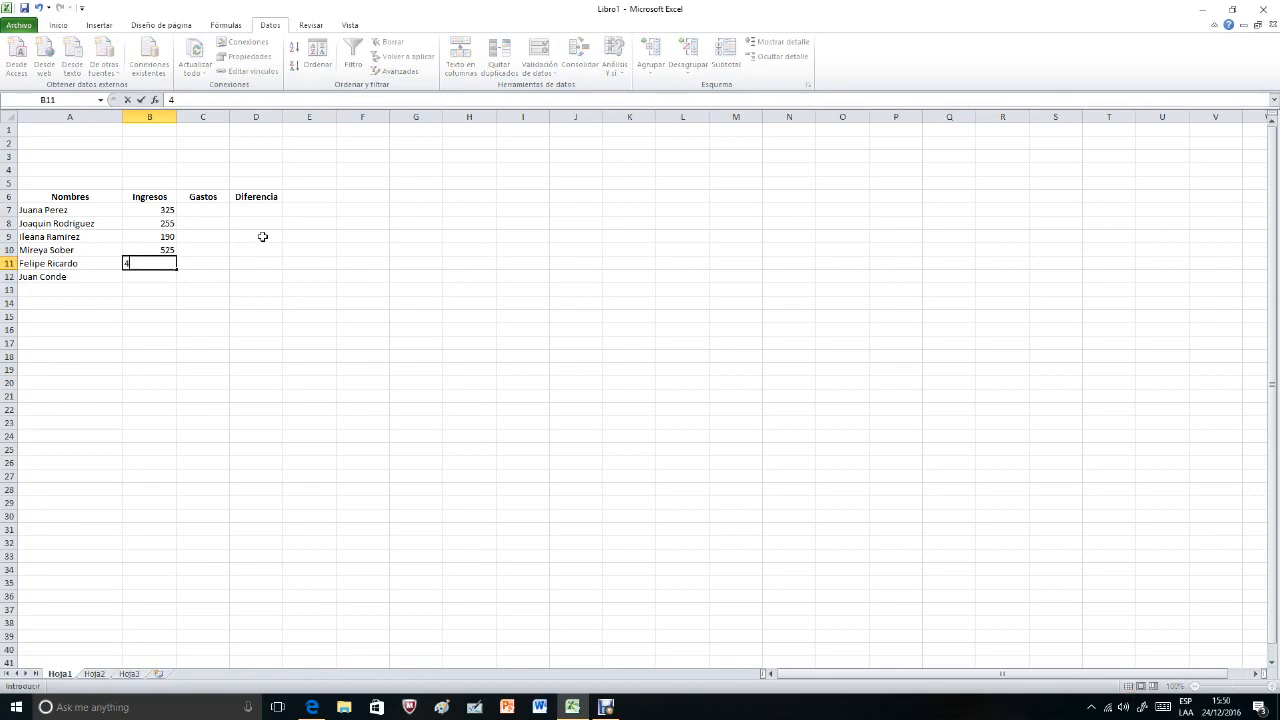
{"action": "type", "text": "85"}
{"action": "key", "text": "Return"}
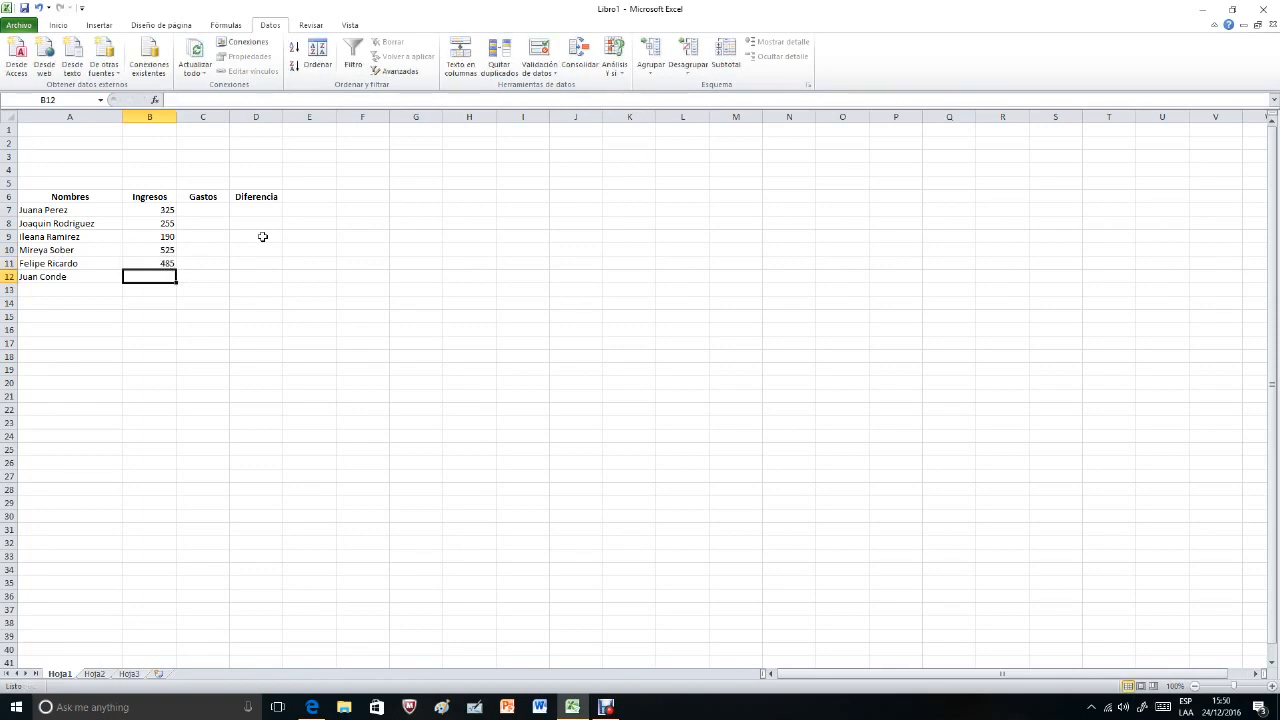
{"action": "left_click", "coordinate": [155, 211]}
{"action": "left_click_drag", "start_coordinate": [155, 211], "coordinate": [155, 266]}
{"action": "left_click", "coordinate": [155, 272]}
{"action": "type", "text": "260"}
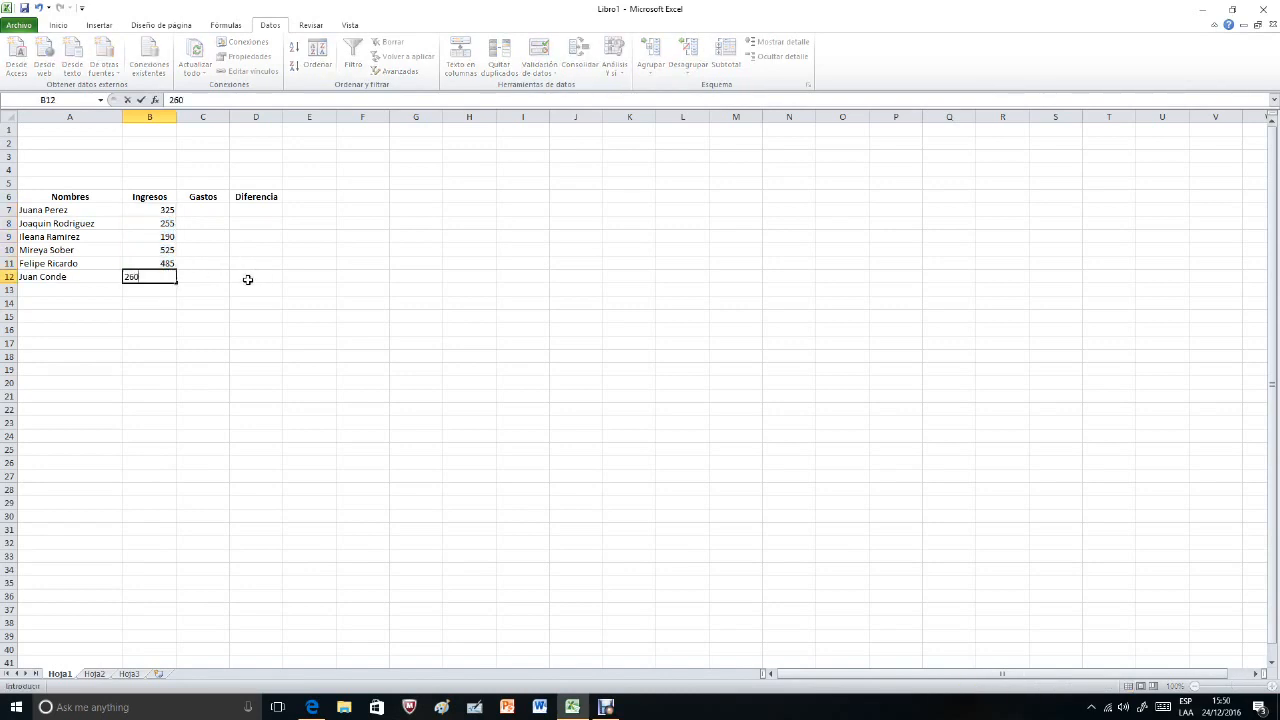
{"action": "key", "text": "Return"}
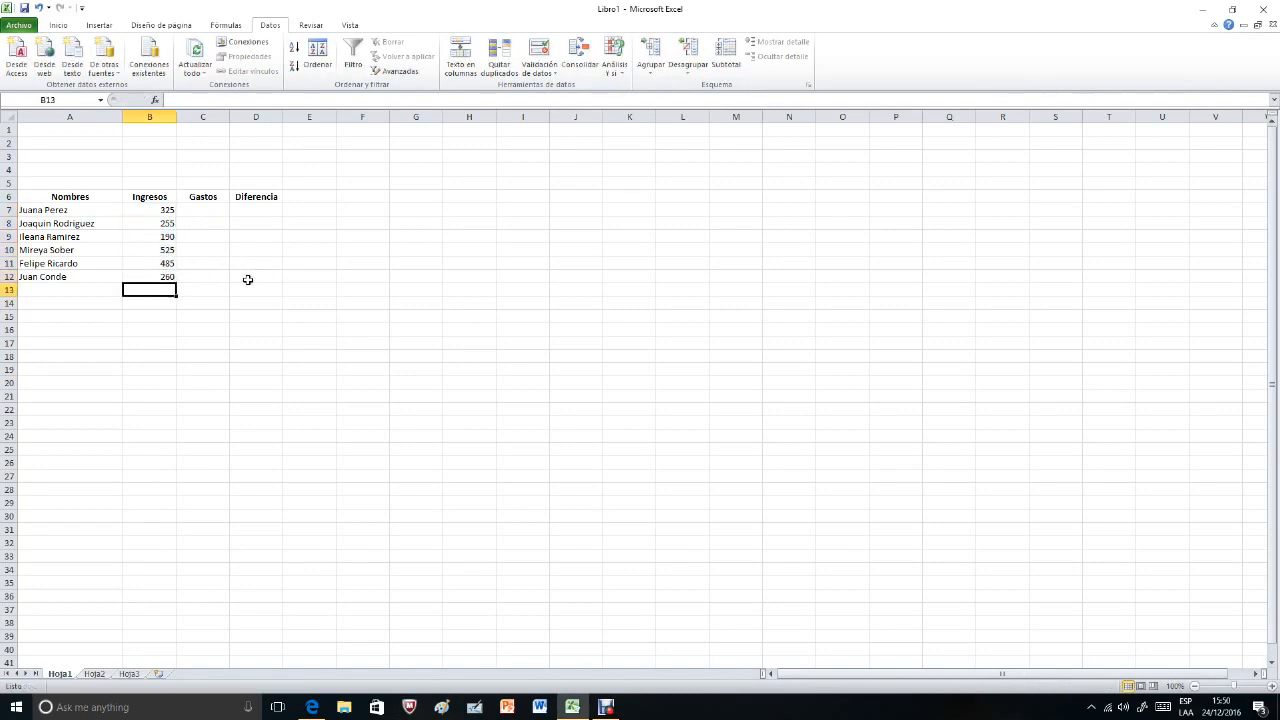
Add data validation to B7 that allows only whole numbers (Número entero) greater than (mayor que) 0.
{"action": "left_click", "coordinate": [155, 210]}
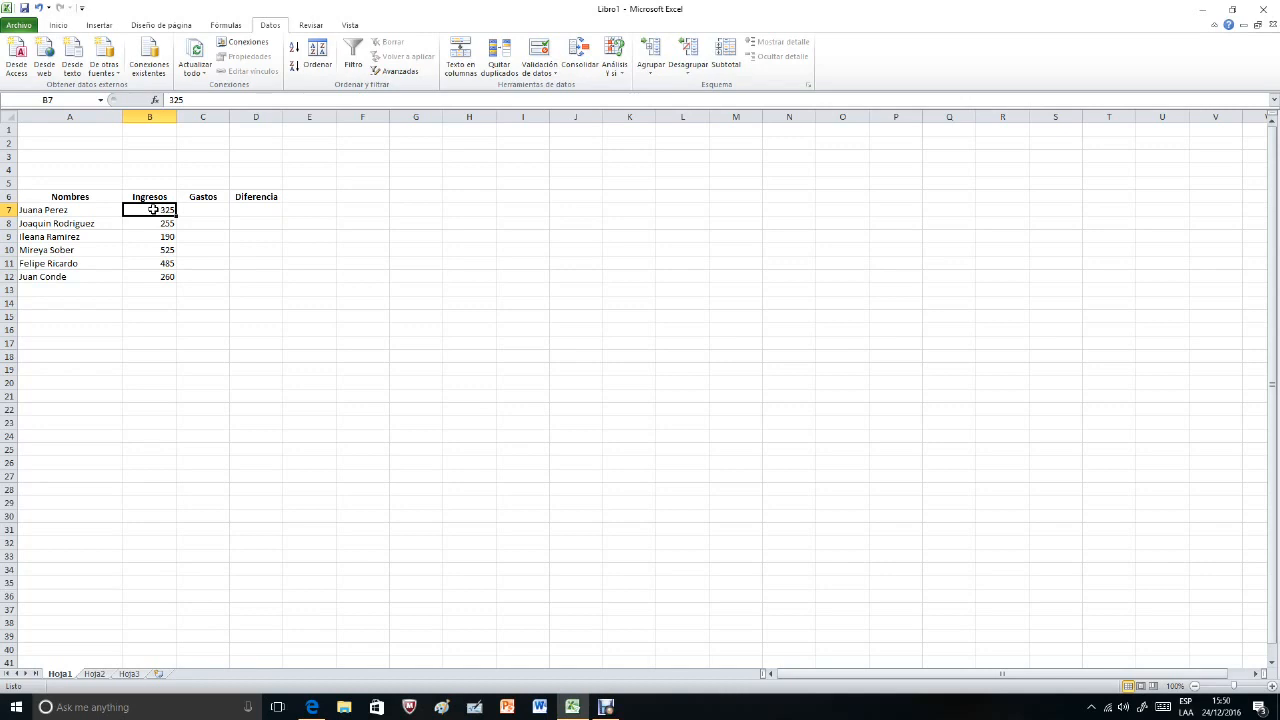
{"action": "left_click", "coordinate": [548, 71]}
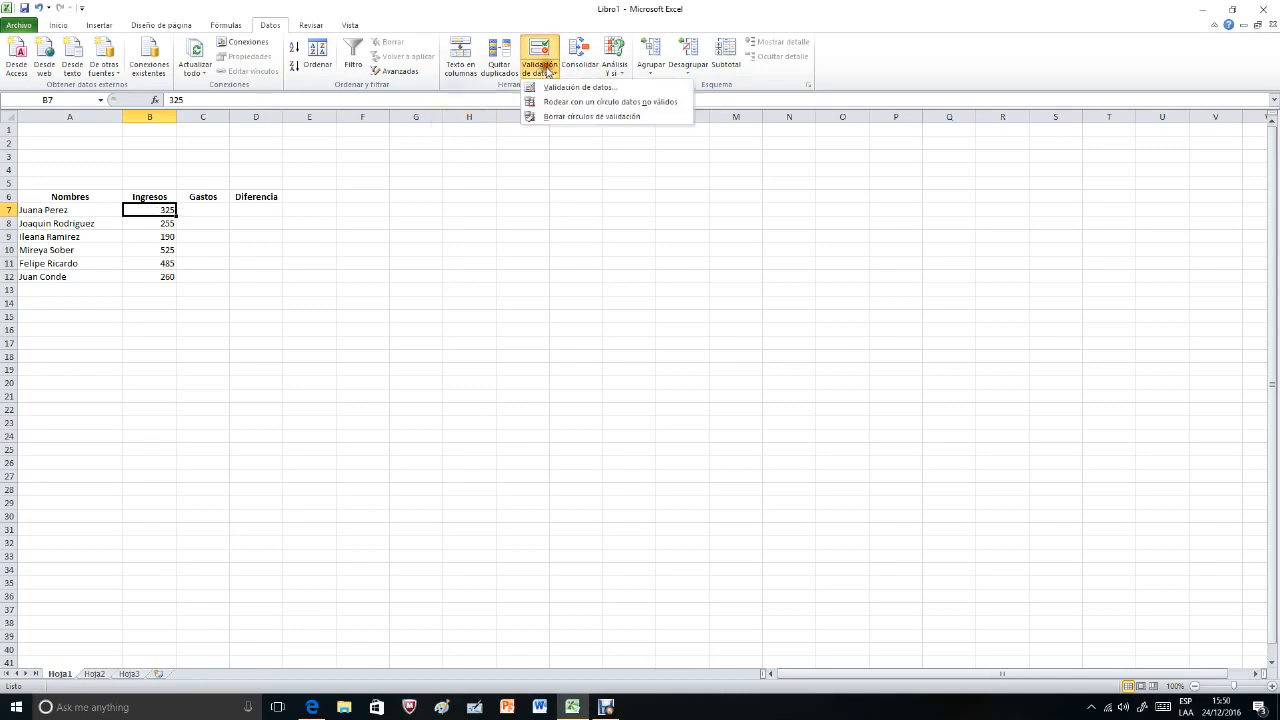
{"action": "left_click", "coordinate": [557, 87]}
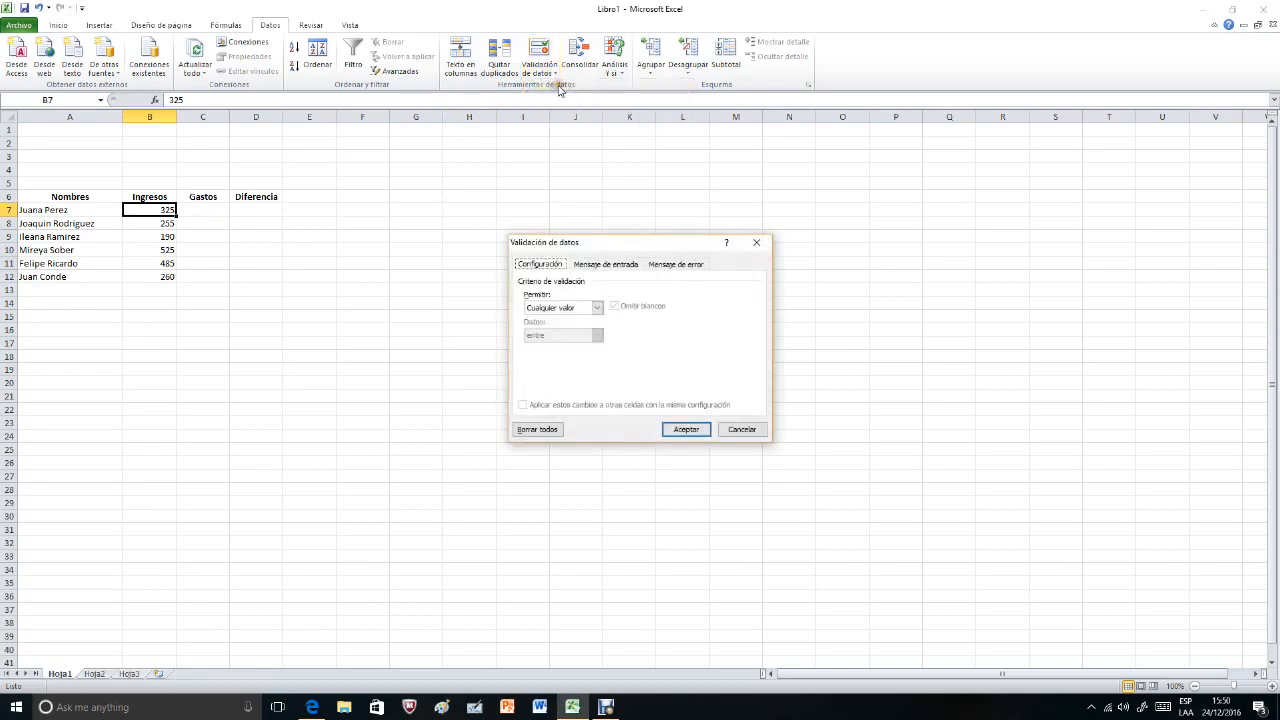
{"action": "left_click", "coordinate": [596, 308]}
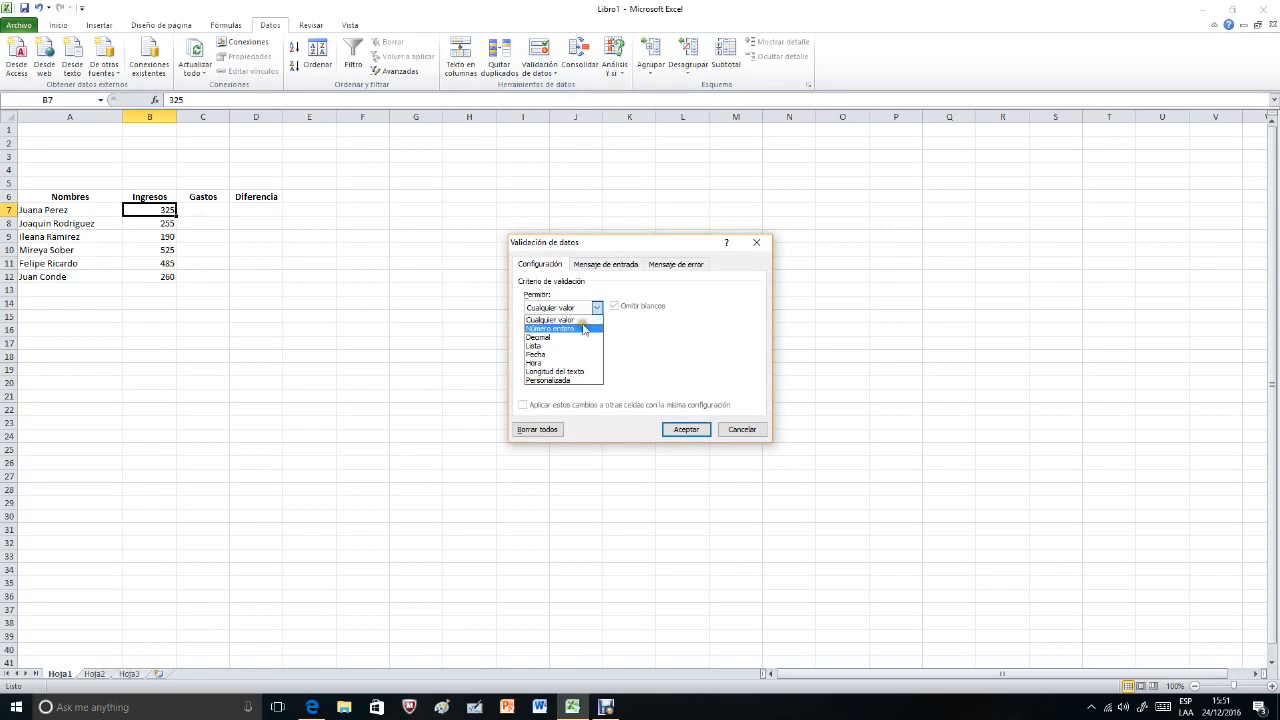
{"action": "left_click", "coordinate": [582, 330]}
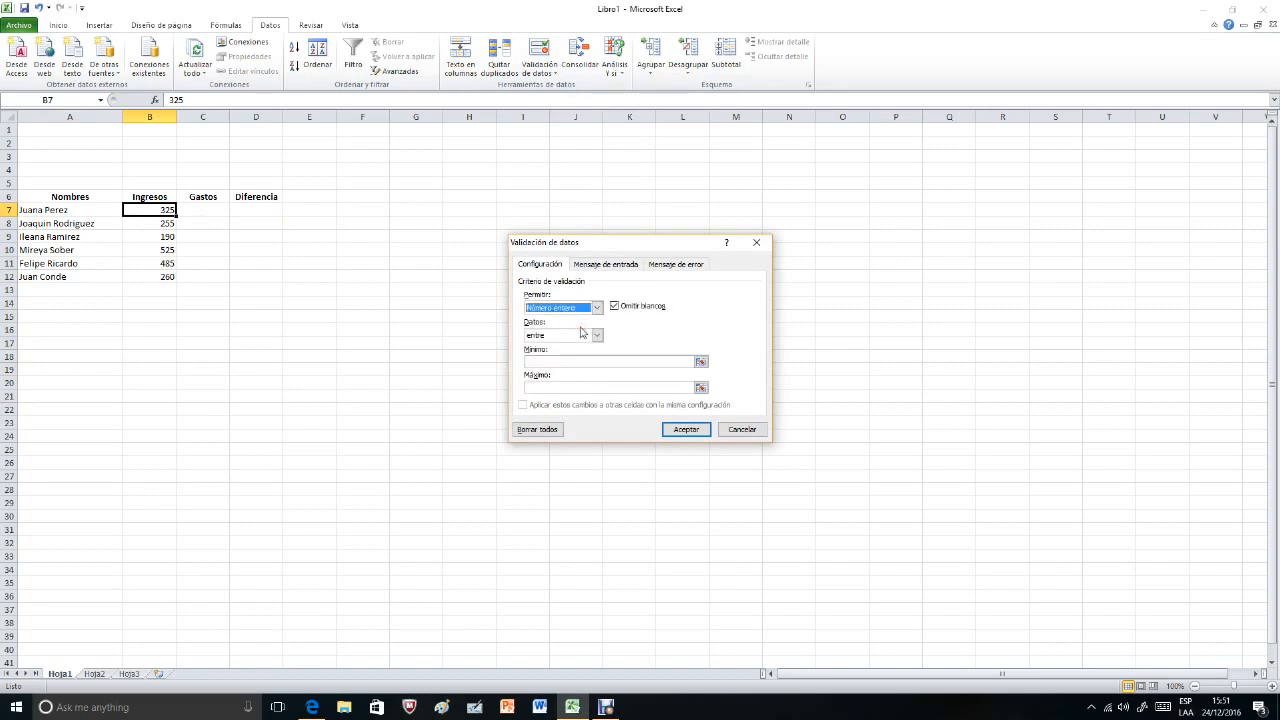
{"action": "left_click", "coordinate": [595, 358]}
{"action": "left_click", "coordinate": [597, 337]}
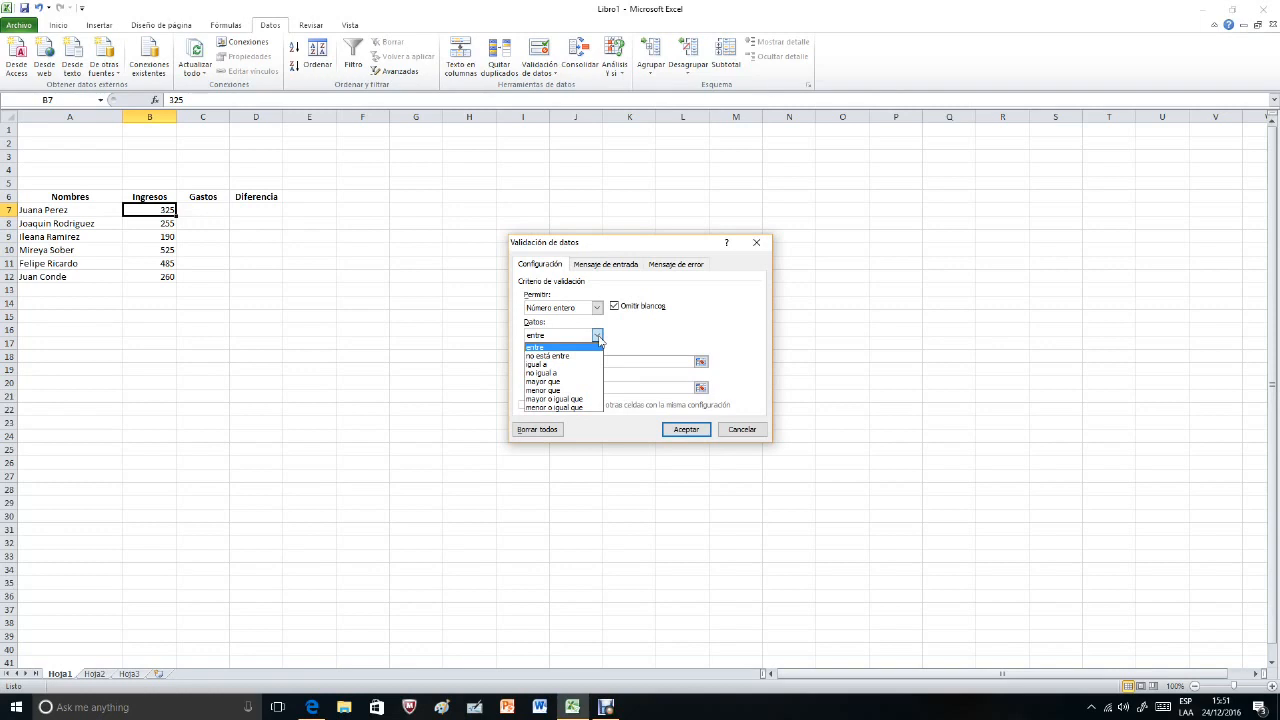
{"action": "left_click", "coordinate": [563, 381]}
{"action": "left_click", "coordinate": [565, 364]}
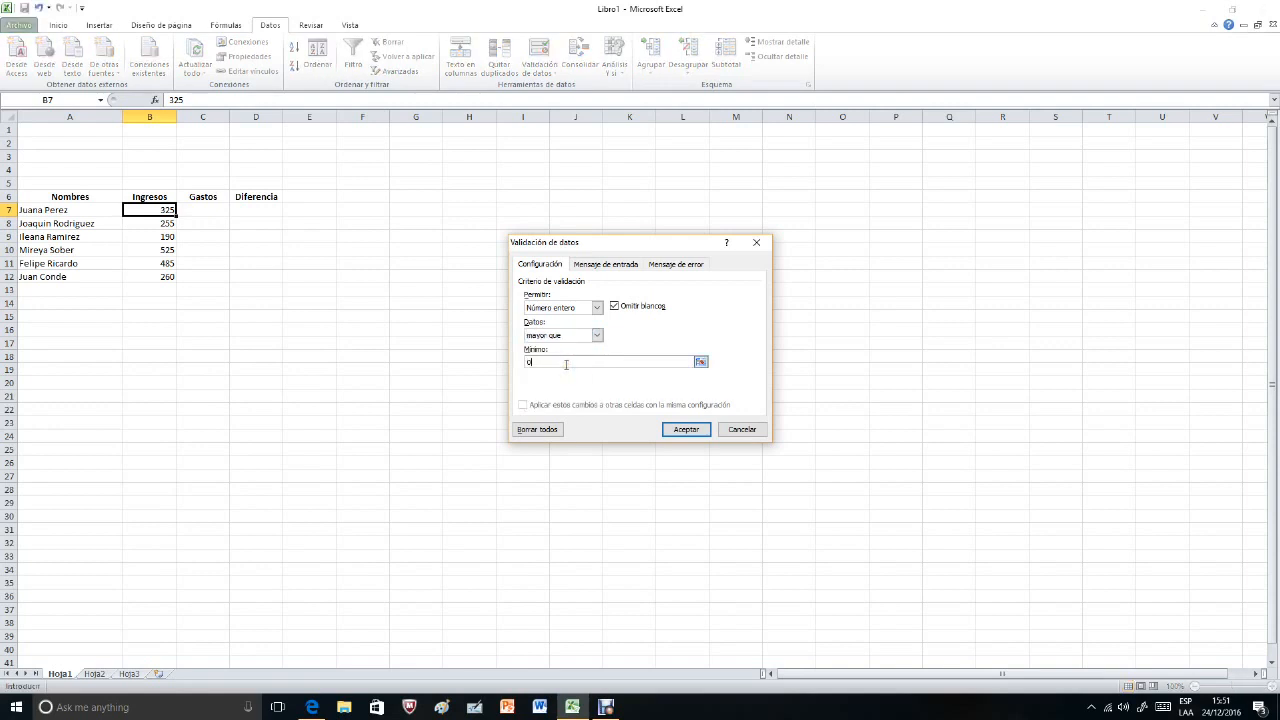
{"action": "key", "text": "Return"}
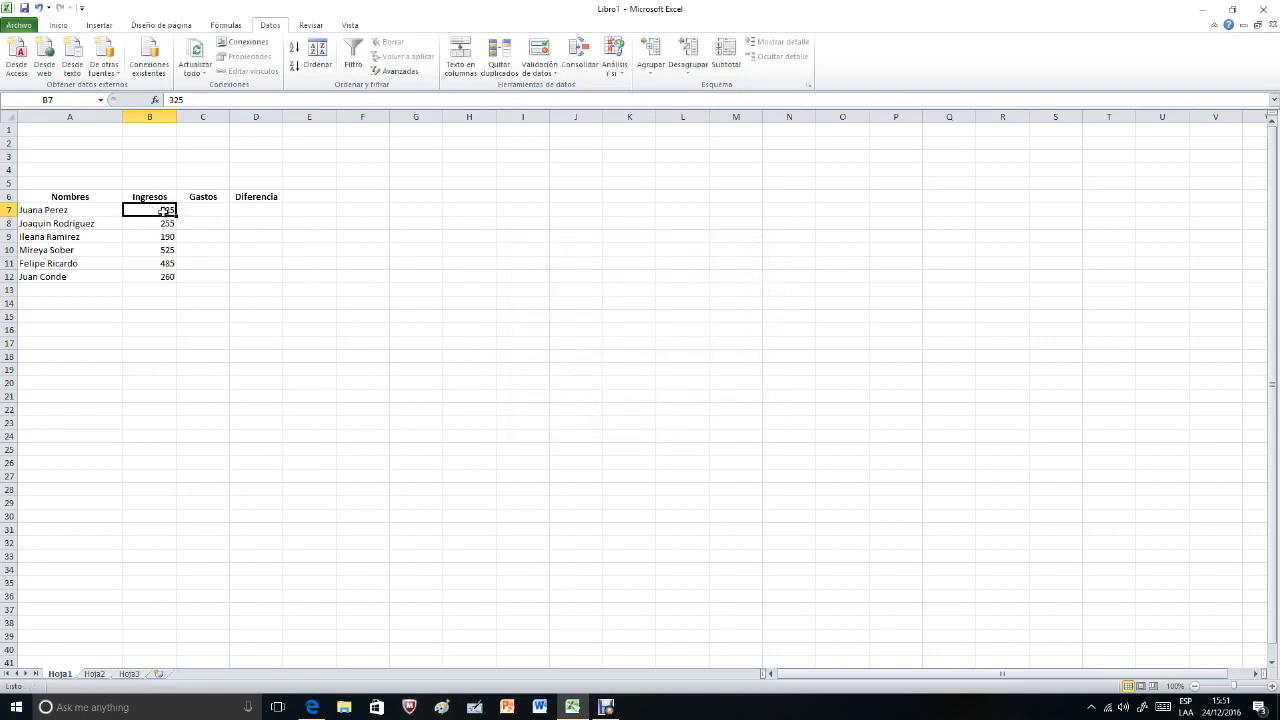
Set B7's data validation to apply its changes to other cells with the same configuration.
{"action": "left_click", "coordinate": [543, 72]}
{"action": "left_click", "coordinate": [550, 87]}
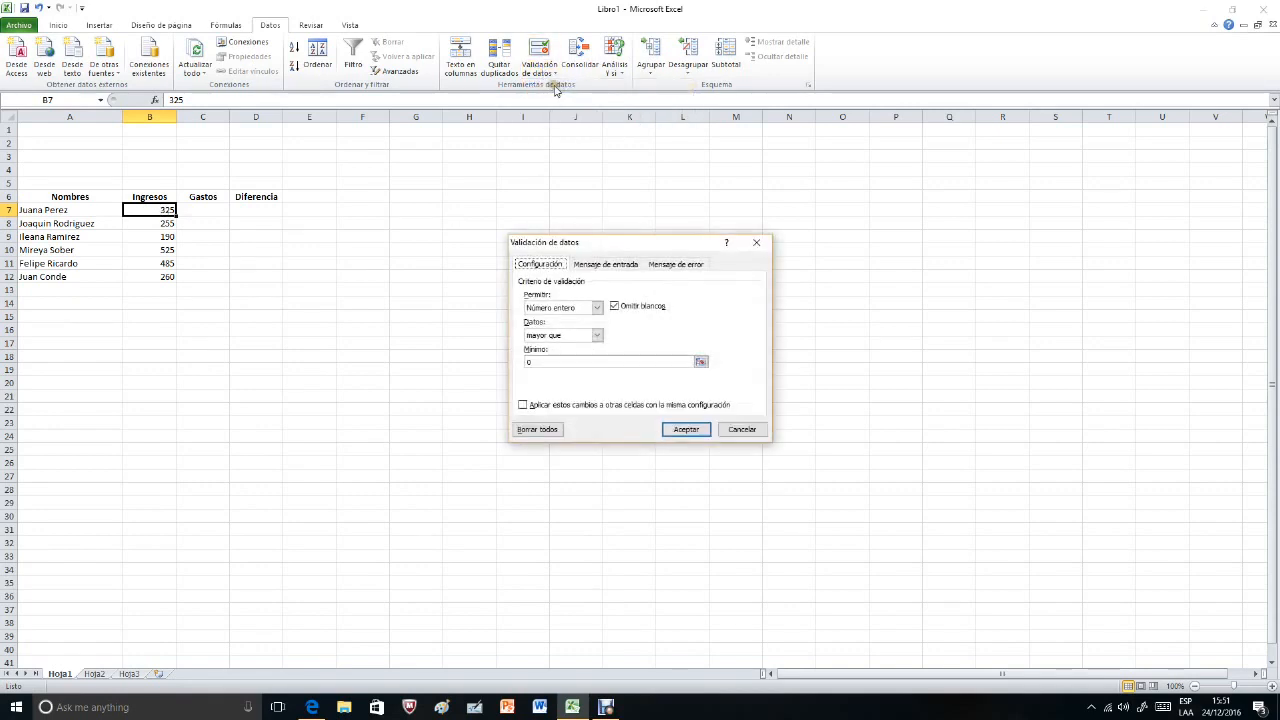
{"action": "left_click", "coordinate": [522, 407]}
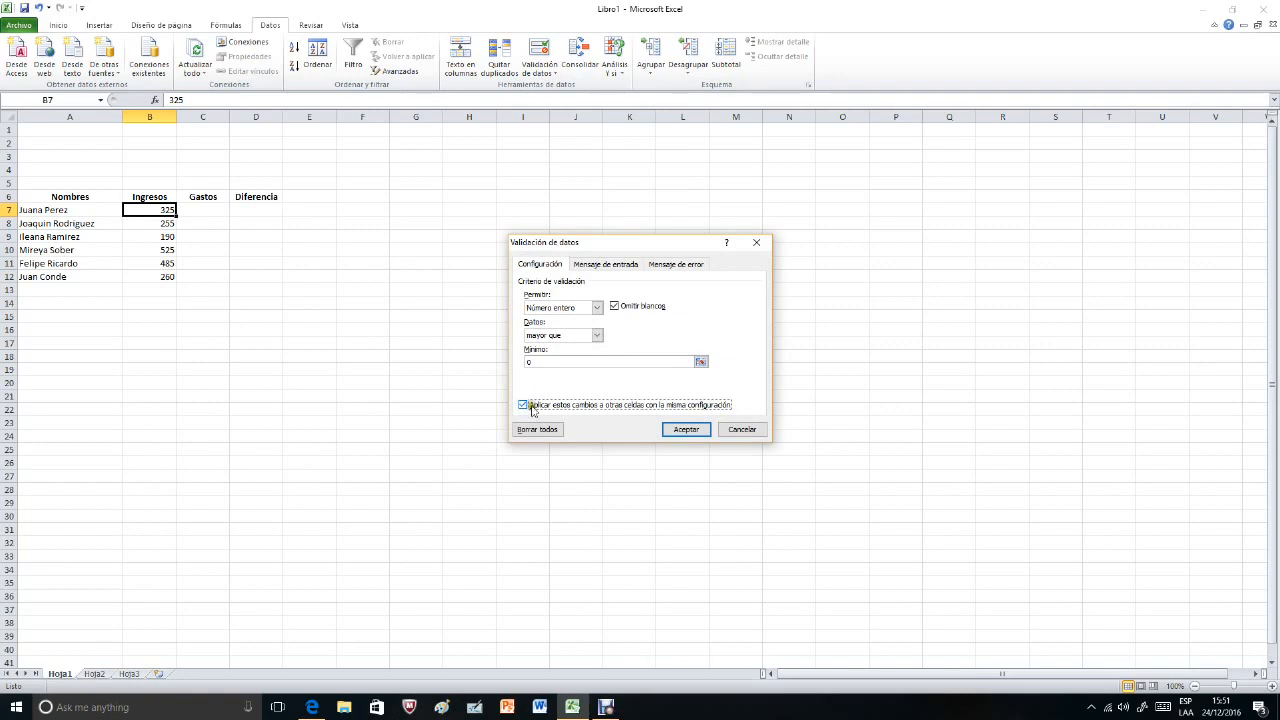
{"action": "left_click", "coordinate": [686, 429]}
{"action": "left_click", "coordinate": [668, 423]}
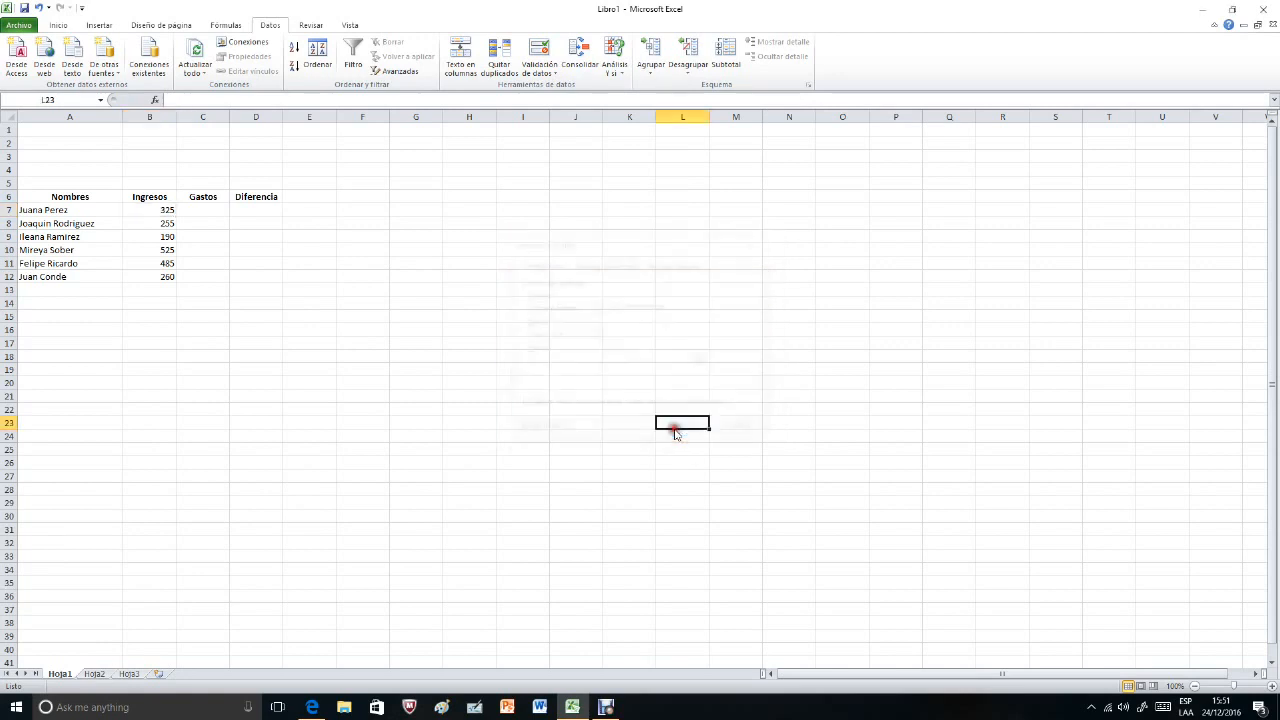
Try to enter -25 in cell B7 to test the validation, then cancel the entry.
{"action": "left_click", "coordinate": [161, 211]}
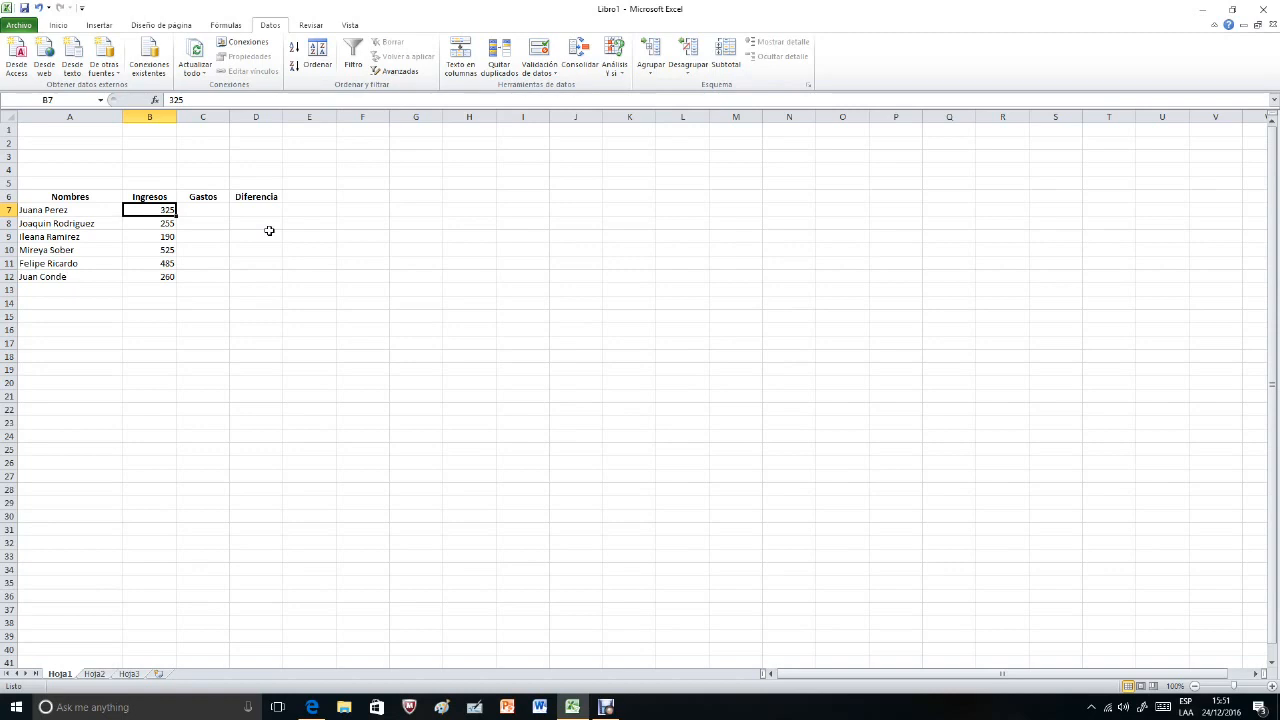
{"action": "type", "text": "-25"}
{"action": "key", "text": "Return"}
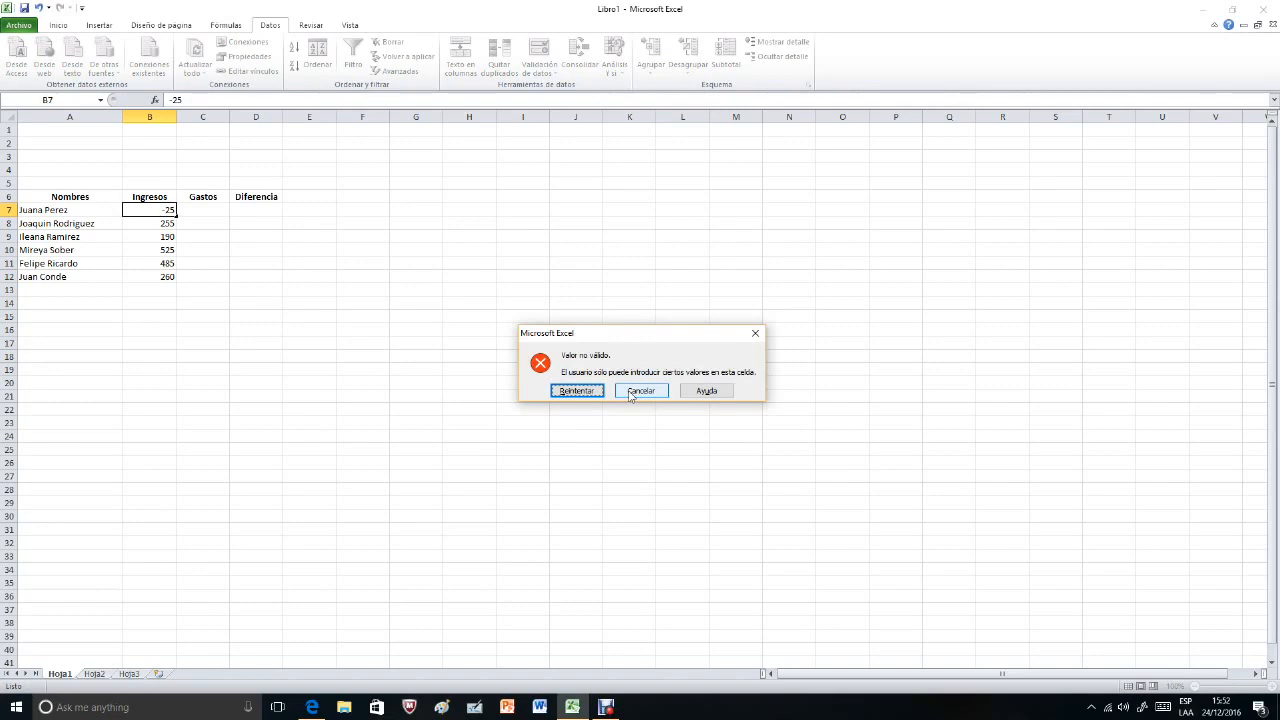
{"action": "left_click", "coordinate": [630, 391]}
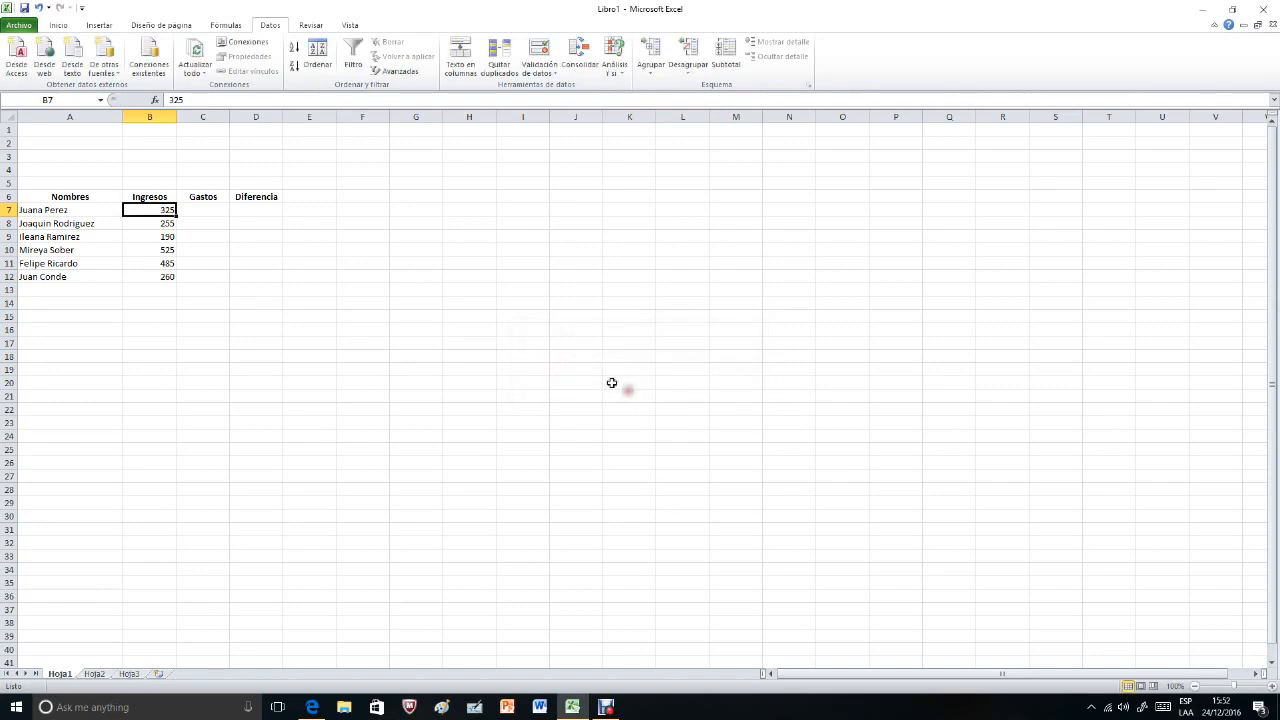
Enter -8 in cell B8 to test the validation, then clear the cell.
{"action": "left_click", "coordinate": [167, 223]}
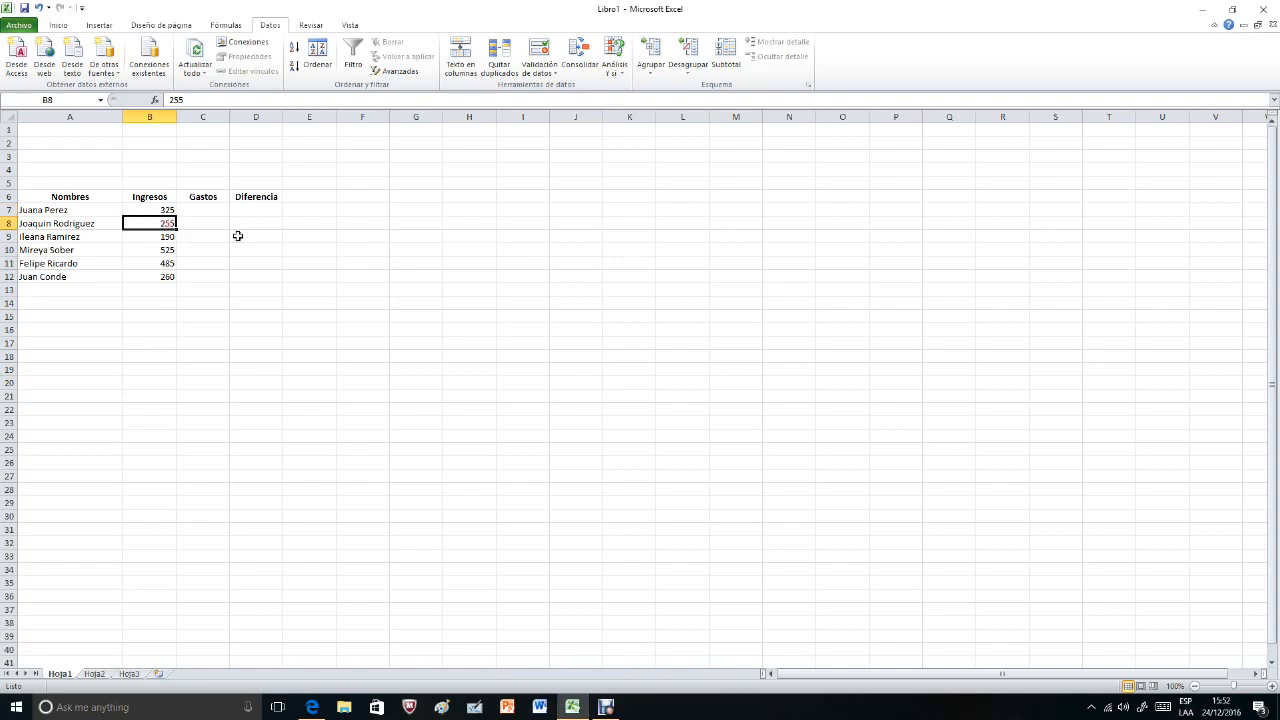
{"action": "type", "text": "-8"}
{"action": "key", "text": "Return"}
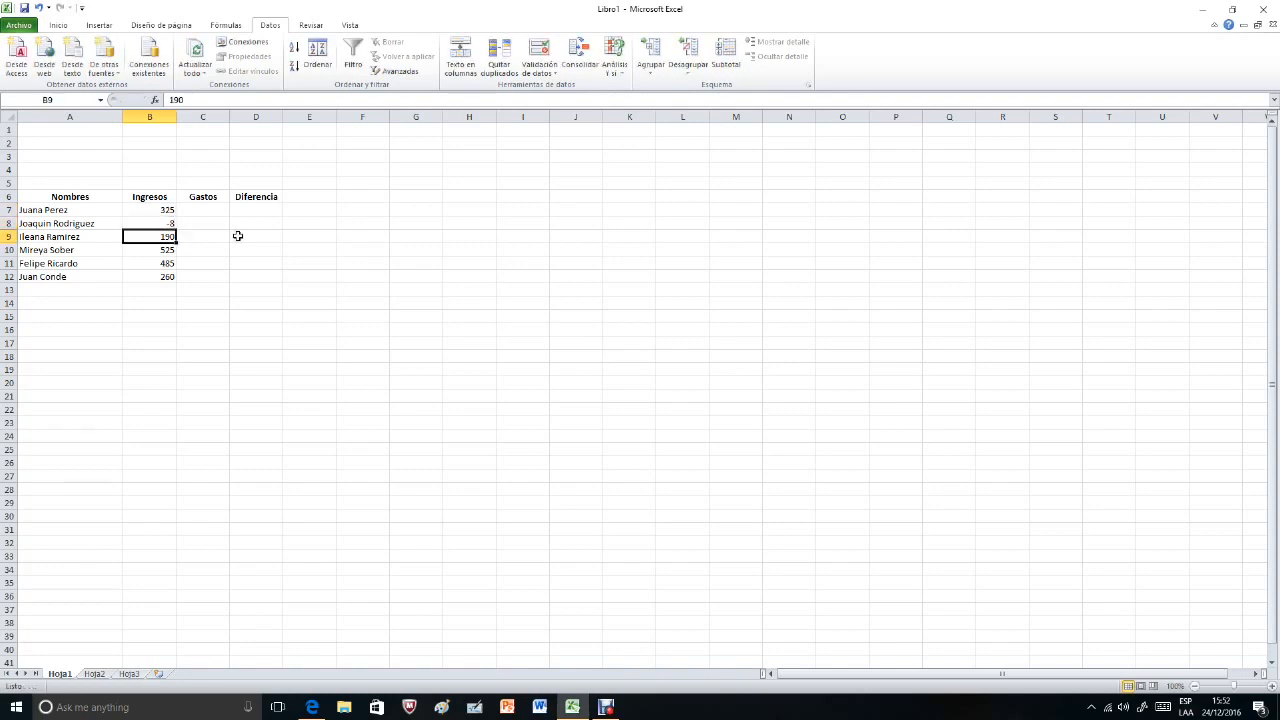
{"action": "left_click", "coordinate": [168, 224]}
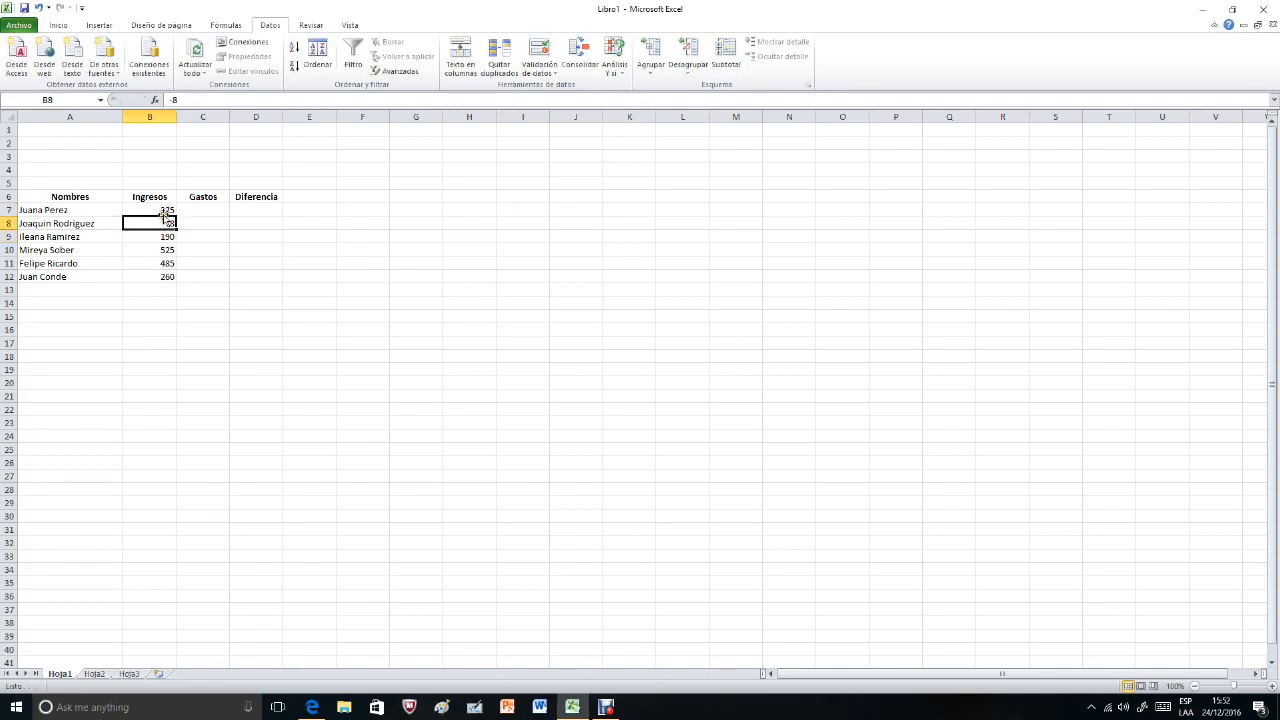
{"action": "left_click", "coordinate": [164, 211]}
{"action": "left_click", "coordinate": [164, 225]}
Extend B7's whole-number greater-than-0 data validation to the Ingresos range B7:B12.
{"action": "left_click", "coordinate": [161, 210]}
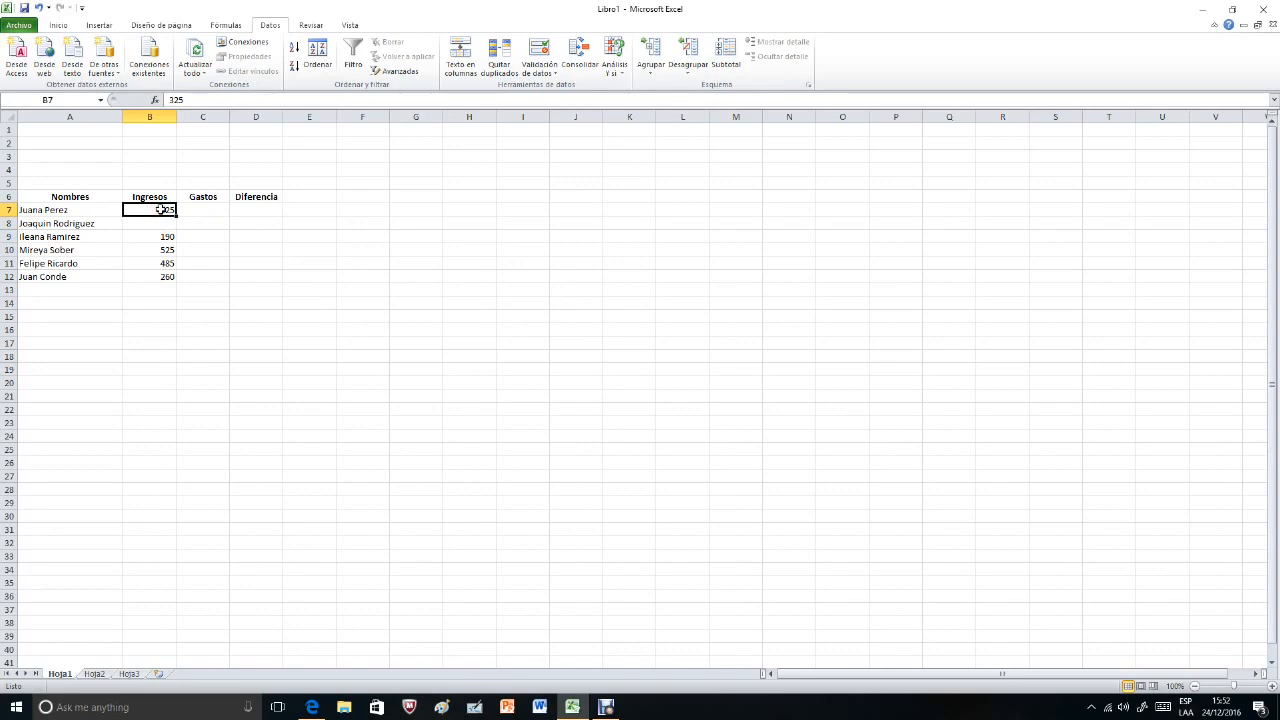
{"action": "left_click_drag", "start_coordinate": [161, 210], "coordinate": [155, 278]}
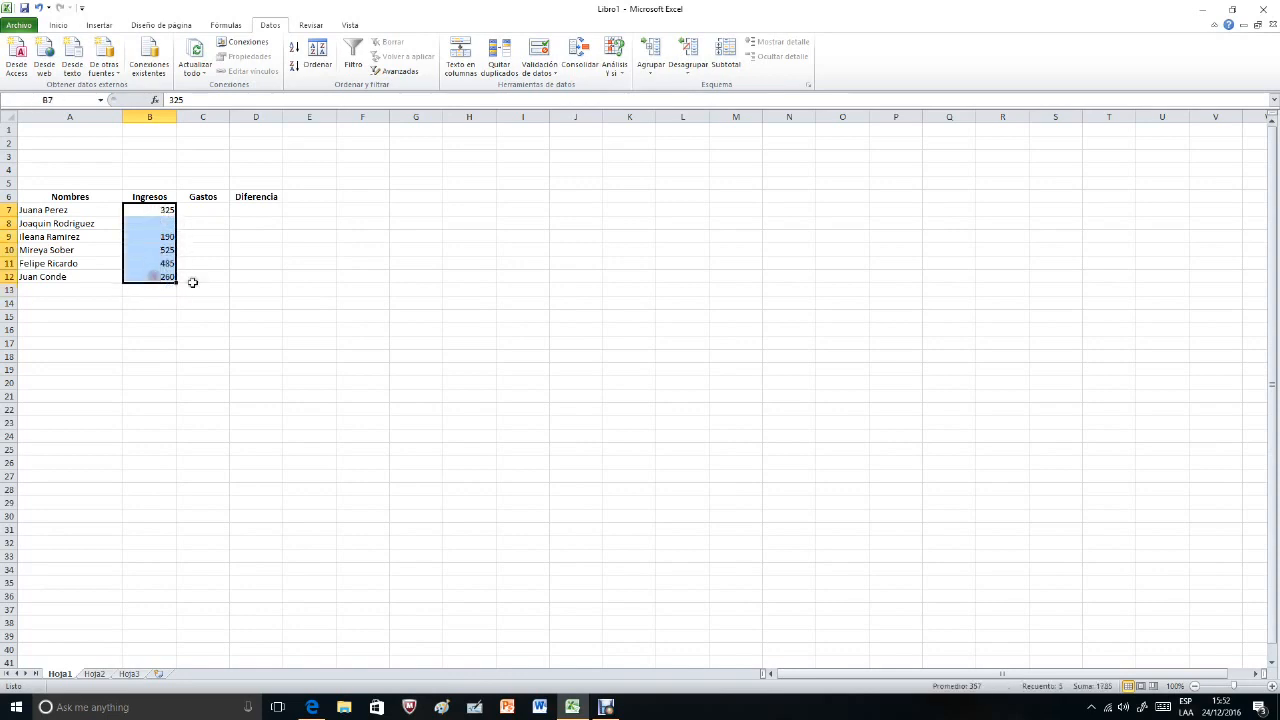
{"action": "left_click", "coordinate": [537, 74]}
{"action": "left_click", "coordinate": [556, 95]}
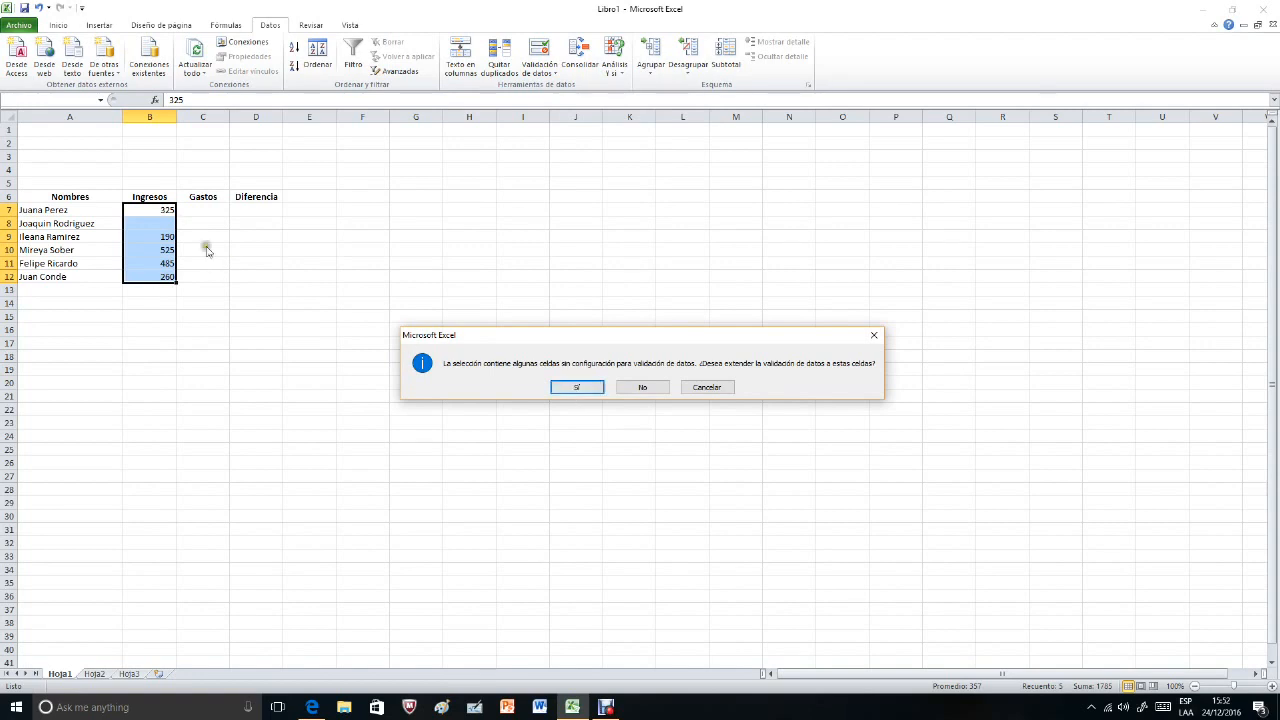
{"action": "left_click", "coordinate": [565, 390]}
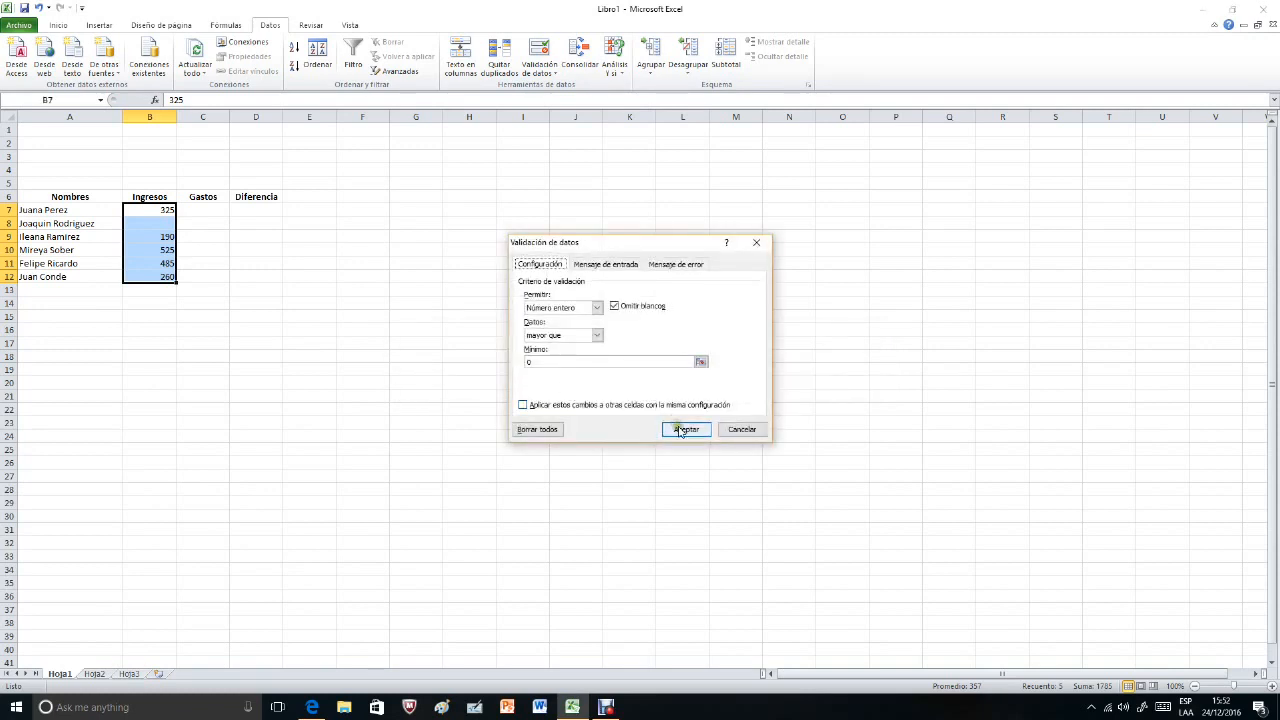
{"action": "left_click", "coordinate": [523, 406]}
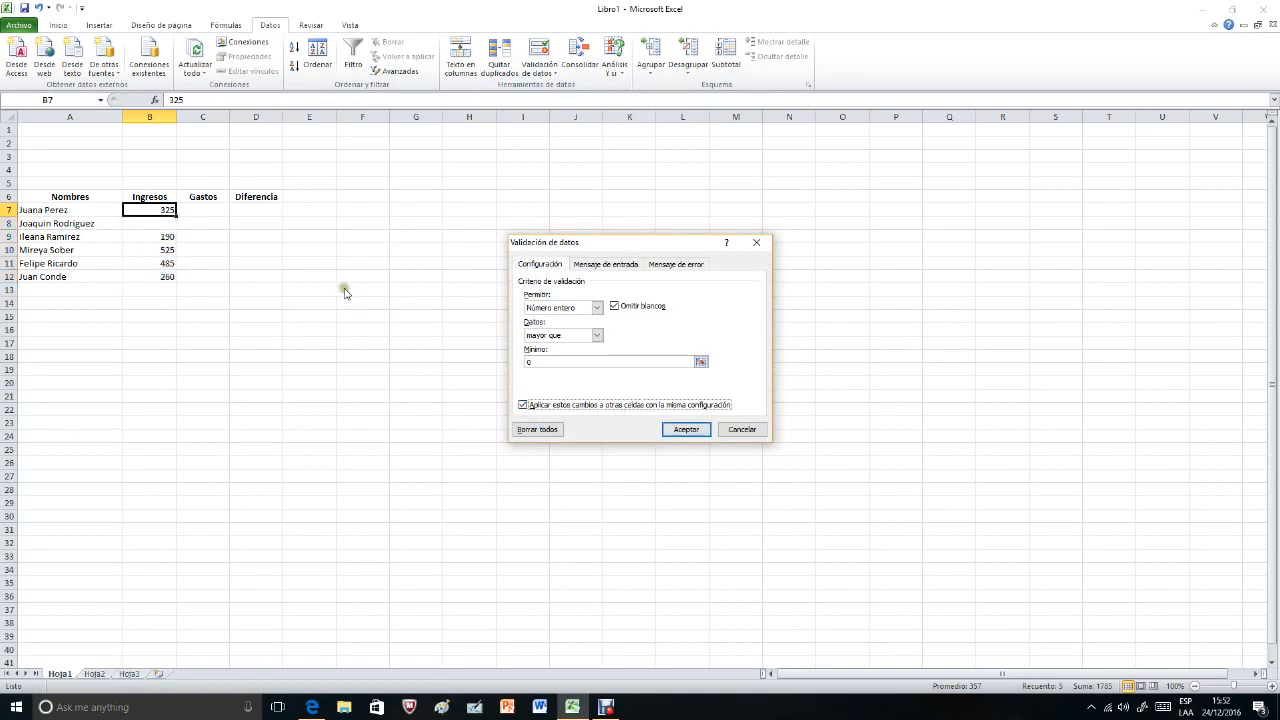
{"action": "left_click", "coordinate": [523, 405]}
{"action": "left_click", "coordinate": [676, 437]}
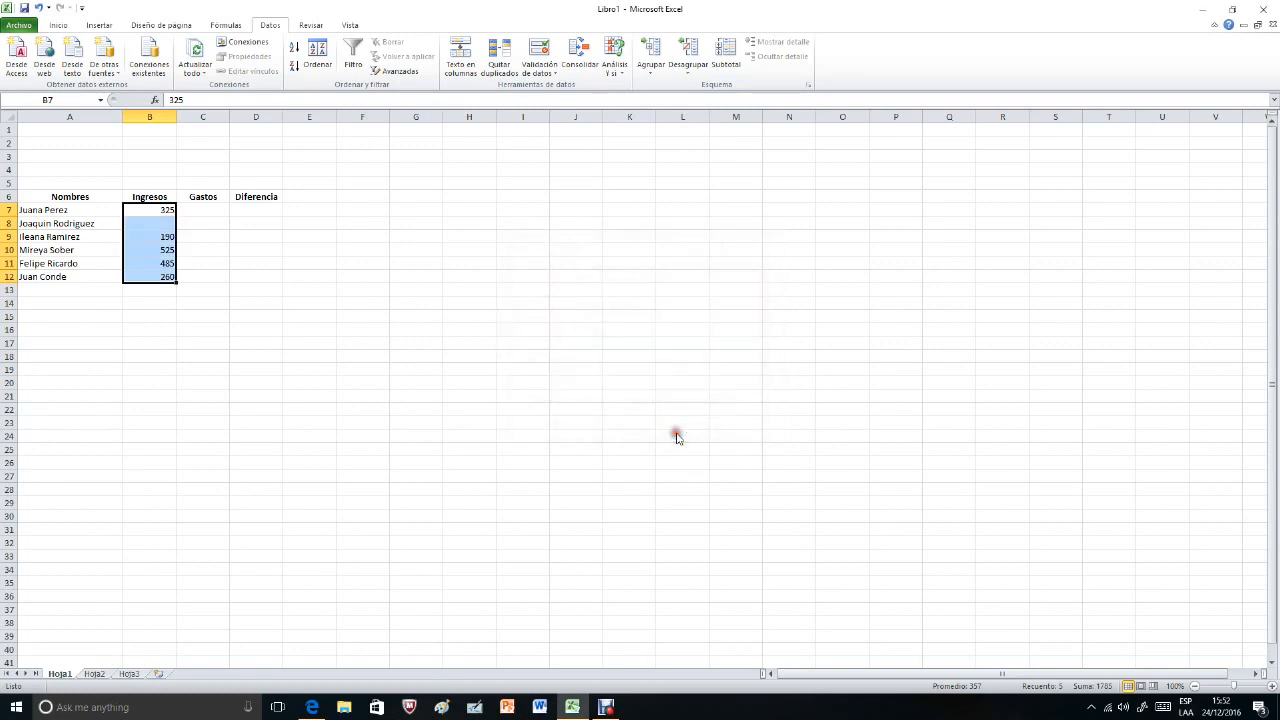
Try to enter -8 in cell B8 to test the validation, then retry with 25.
{"action": "left_click", "coordinate": [236, 343]}
{"action": "left_click", "coordinate": [170, 224]}
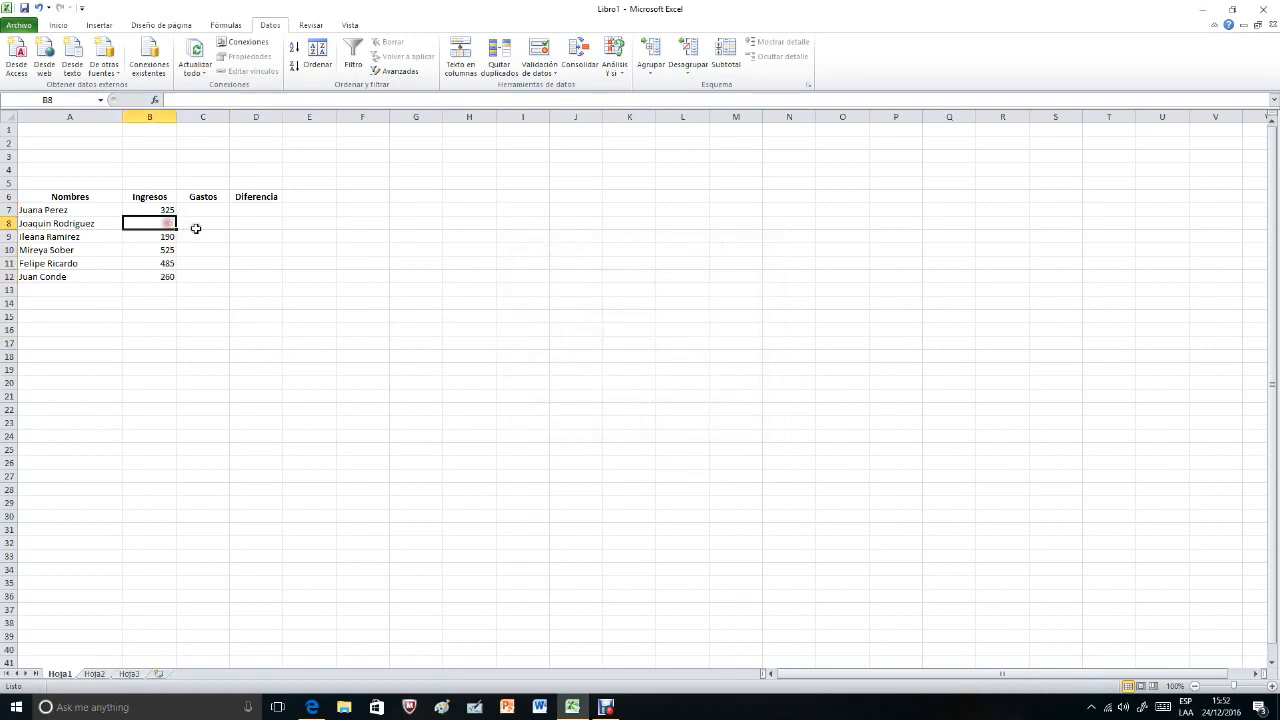
{"action": "type", "text": "-8"}
{"action": "key", "text": "Return"}
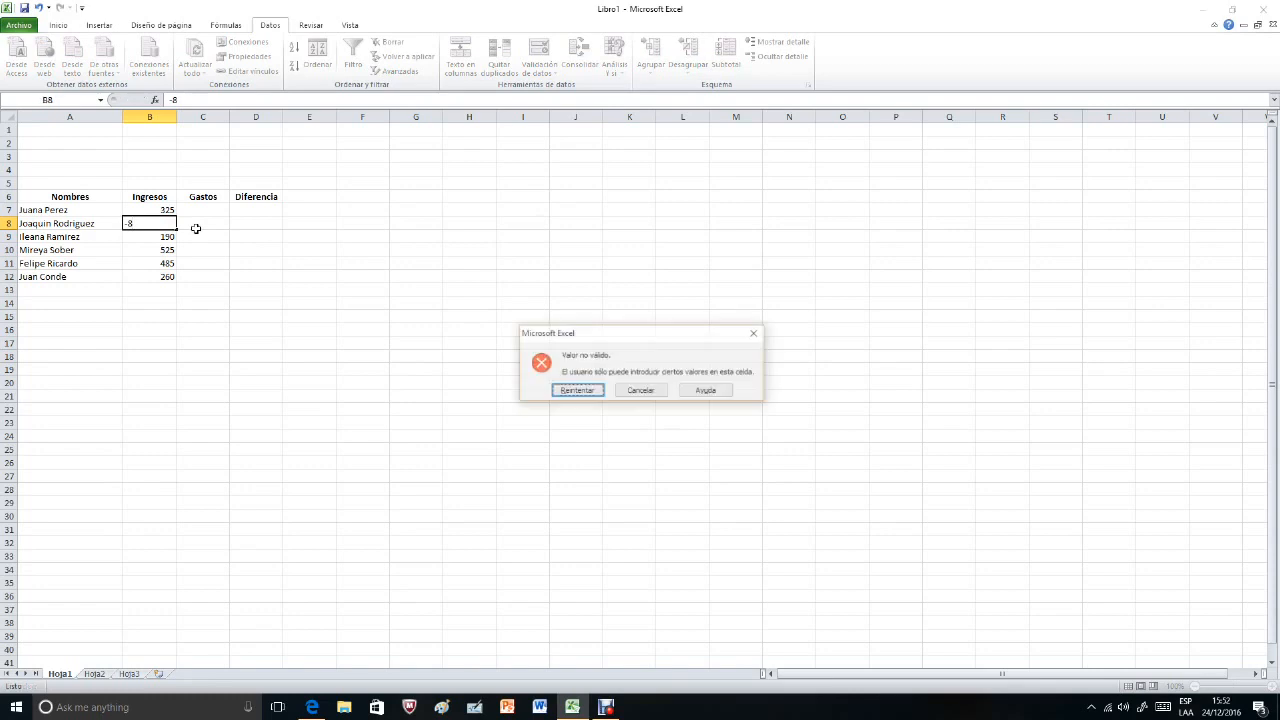
{"action": "left_click", "coordinate": [591, 394]}
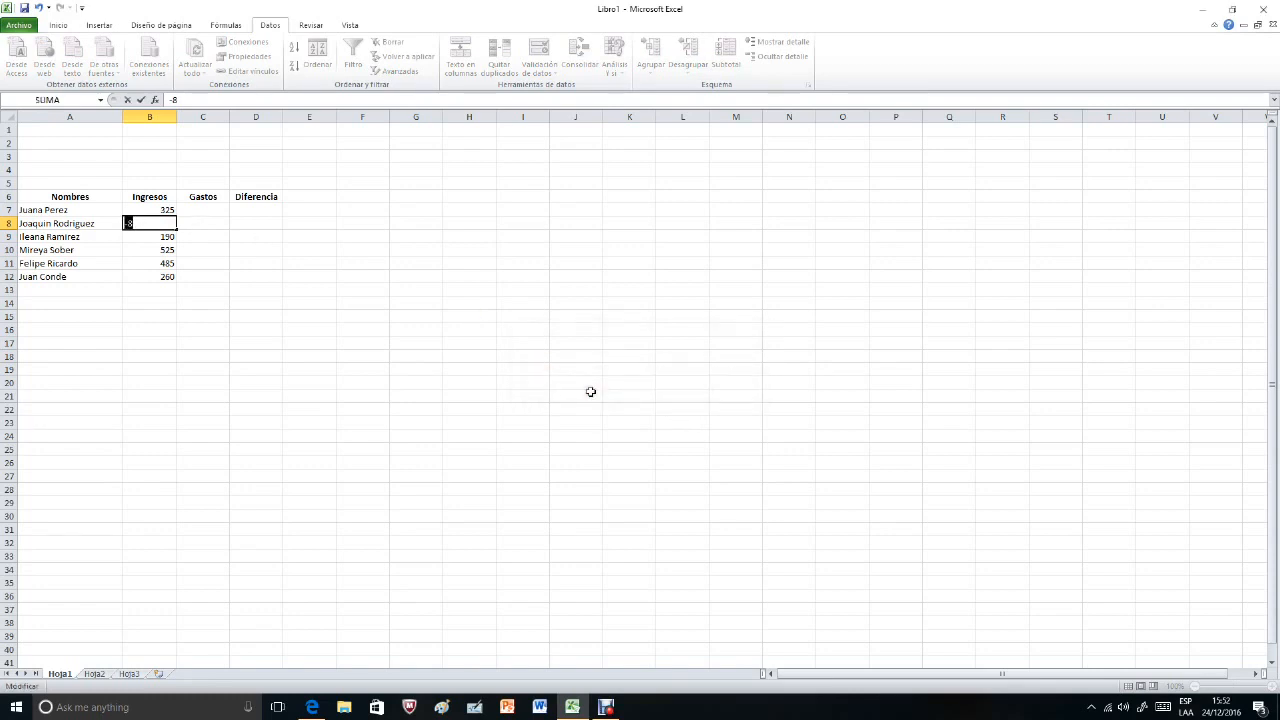
{"action": "type", "text": "25"}
{"action": "key", "text": "Return"}
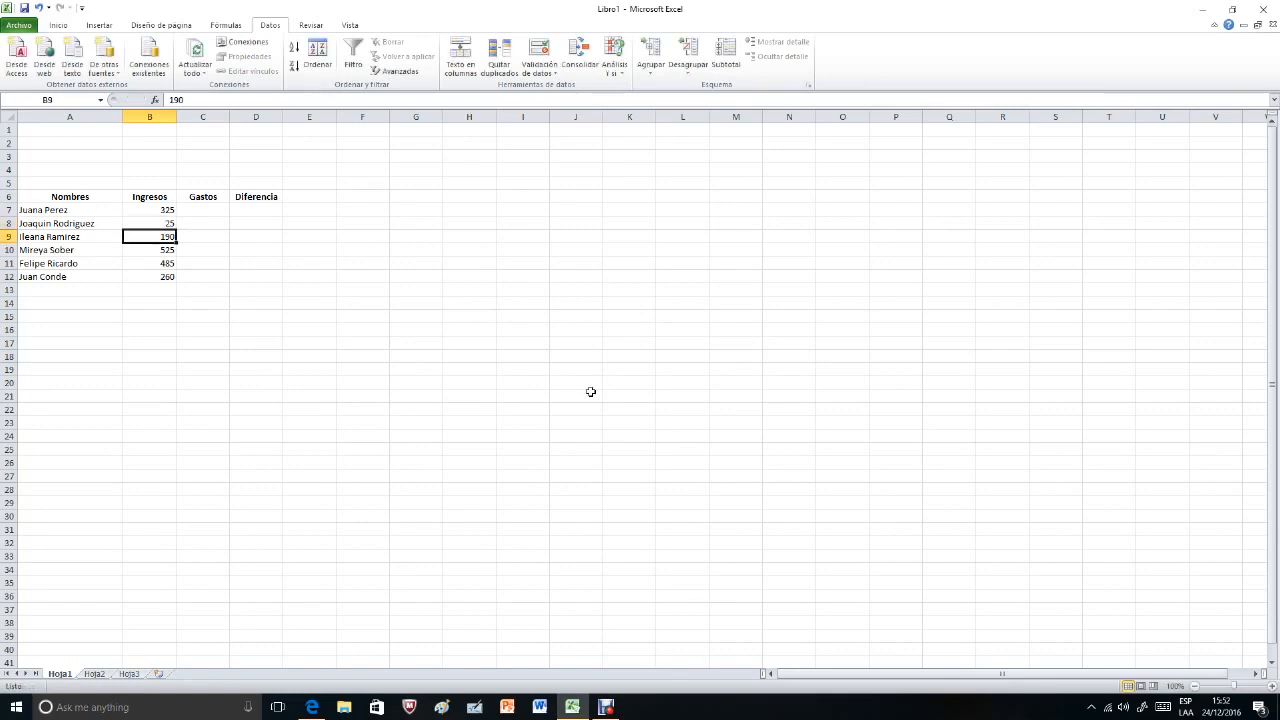
Try to enter -580 in cell B10 to test the validation, then retry with 580.
{"action": "left_click", "coordinate": [160, 251]}
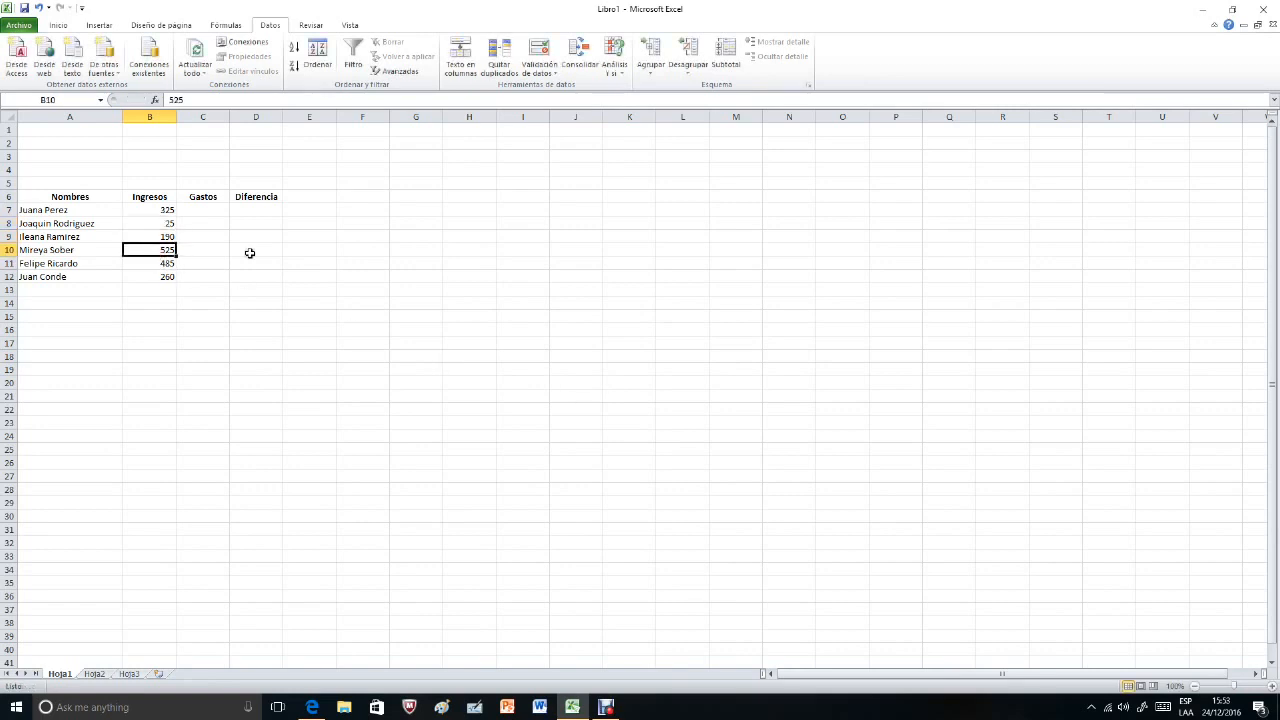
{"action": "type", "text": "-580"}
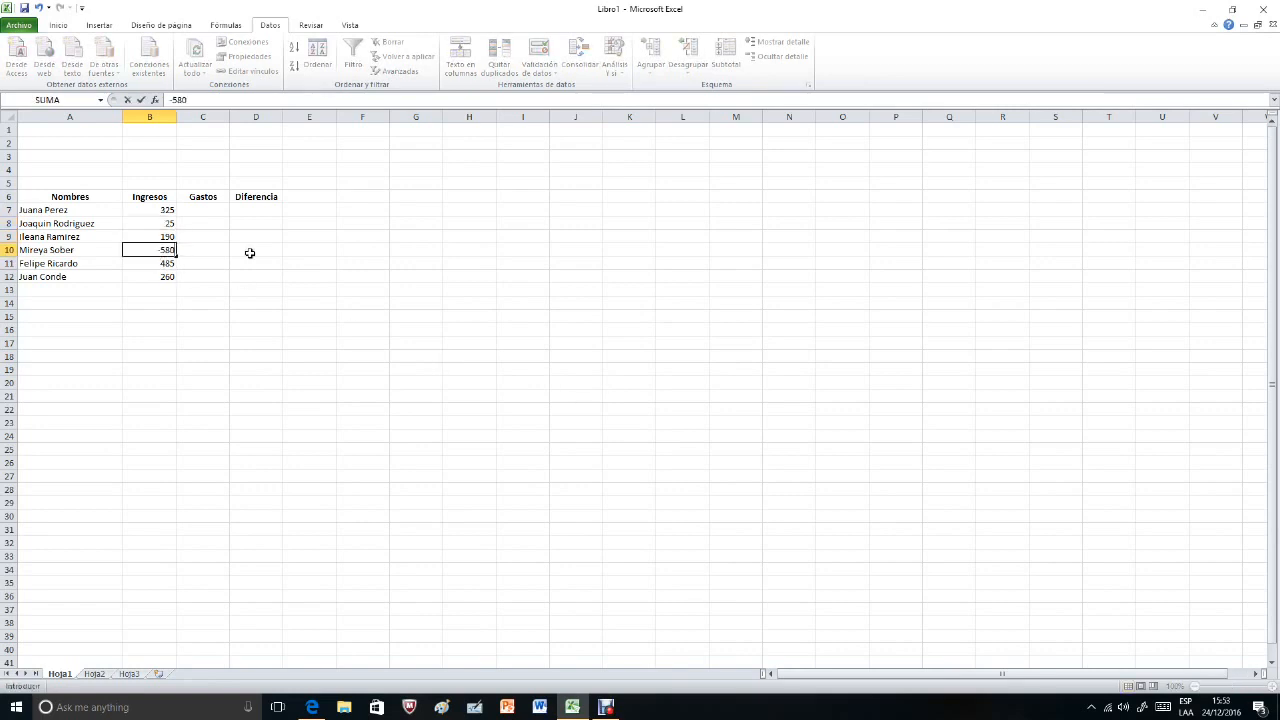
{"action": "key", "text": "Return"}
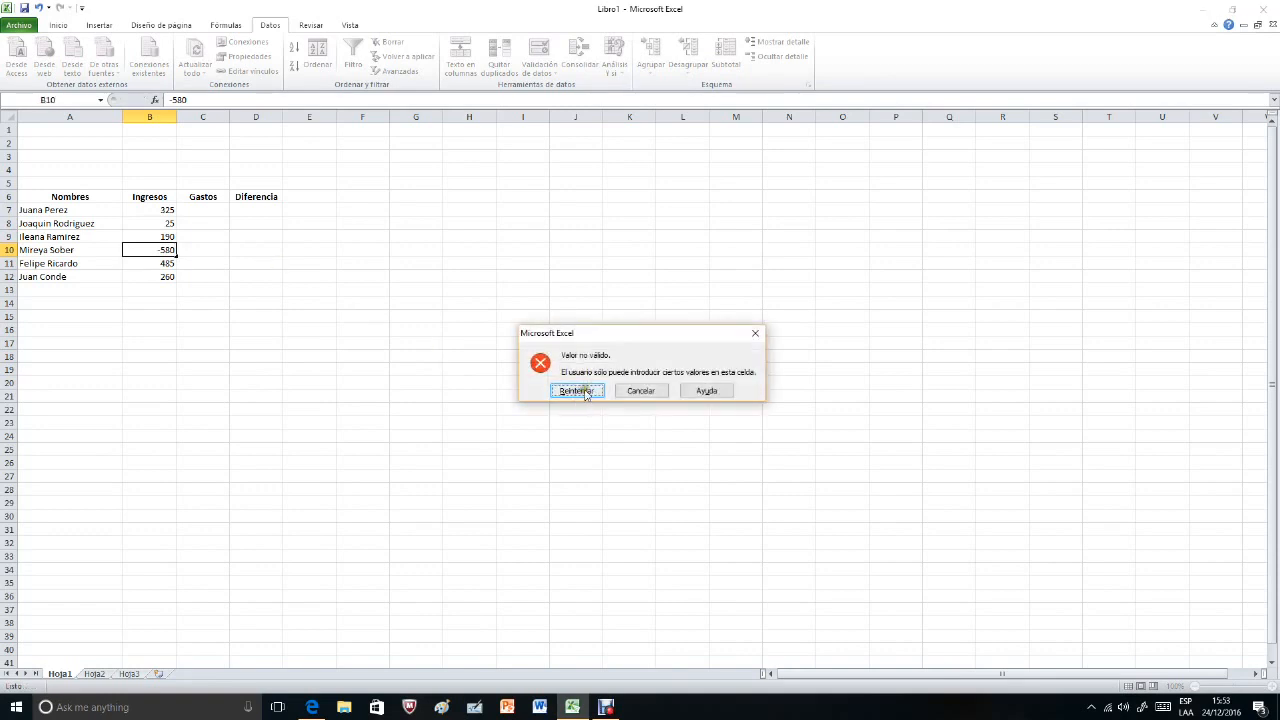
{"action": "left_click", "coordinate": [597, 398]}
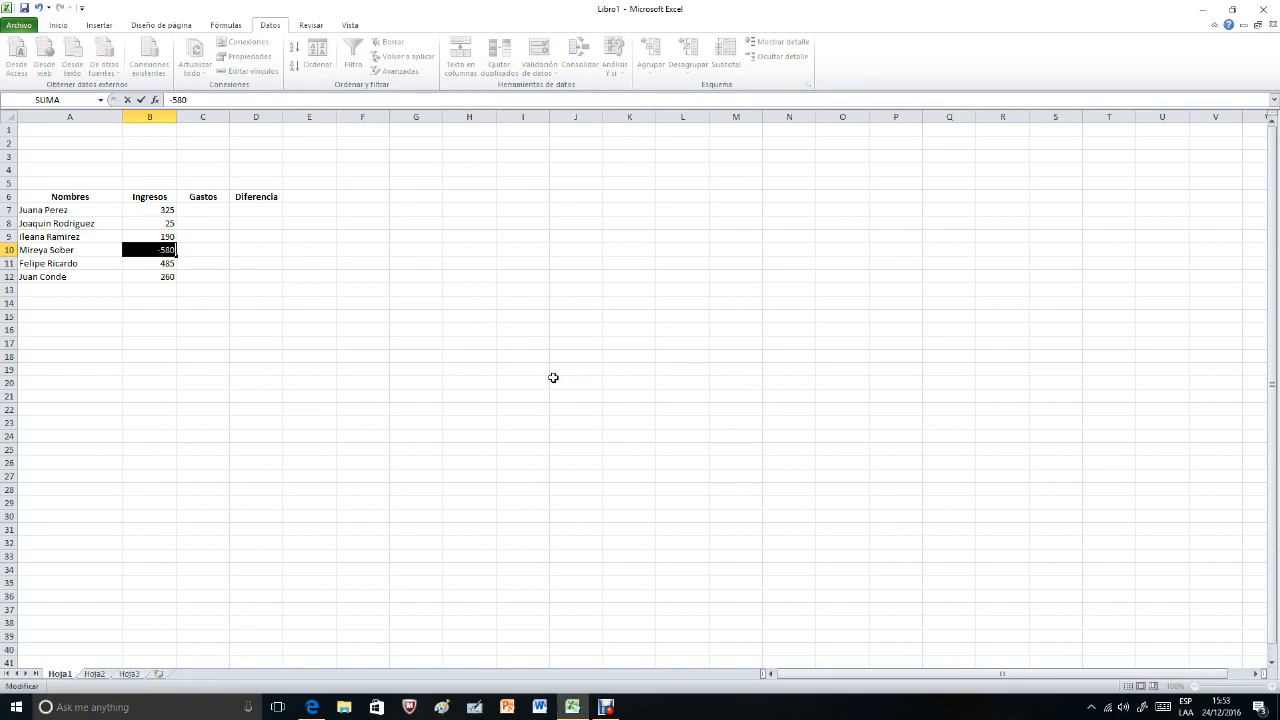
{"action": "type", "text": "5"}
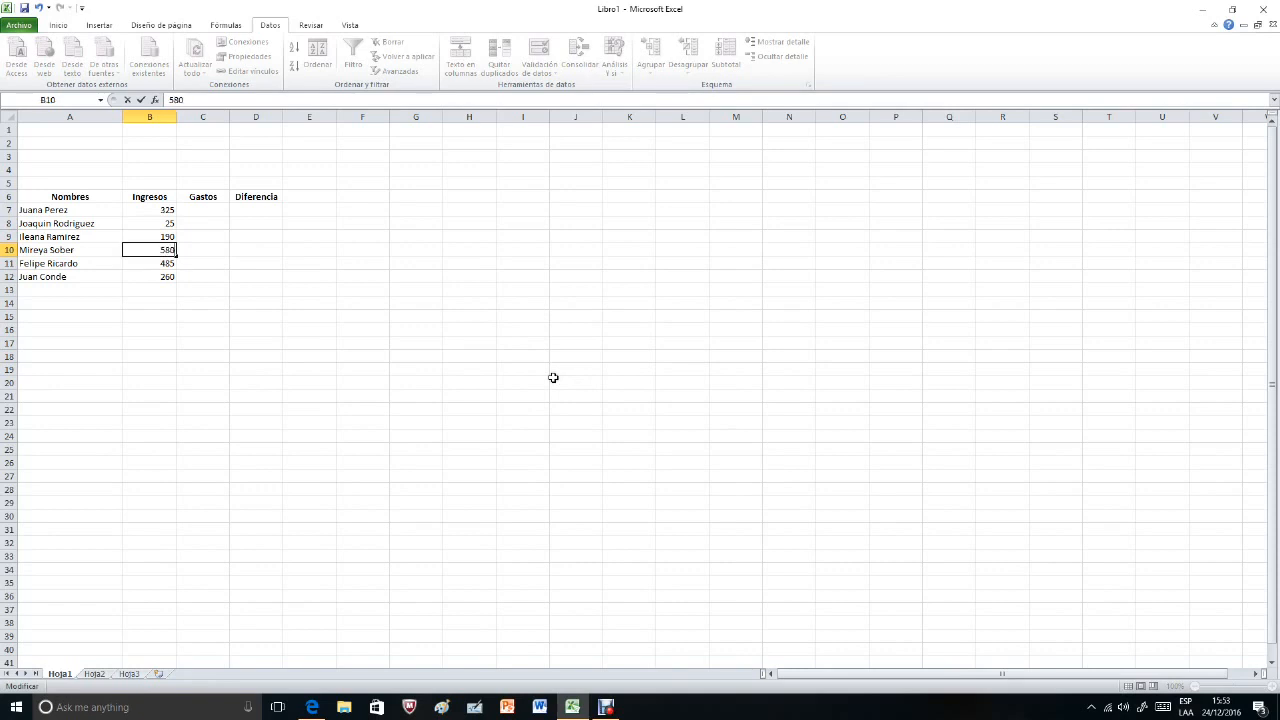
{"action": "key", "text": "Return"}
Set the Ingresos value in cell B8 to 265.
{"action": "left_click", "coordinate": [154, 225]}
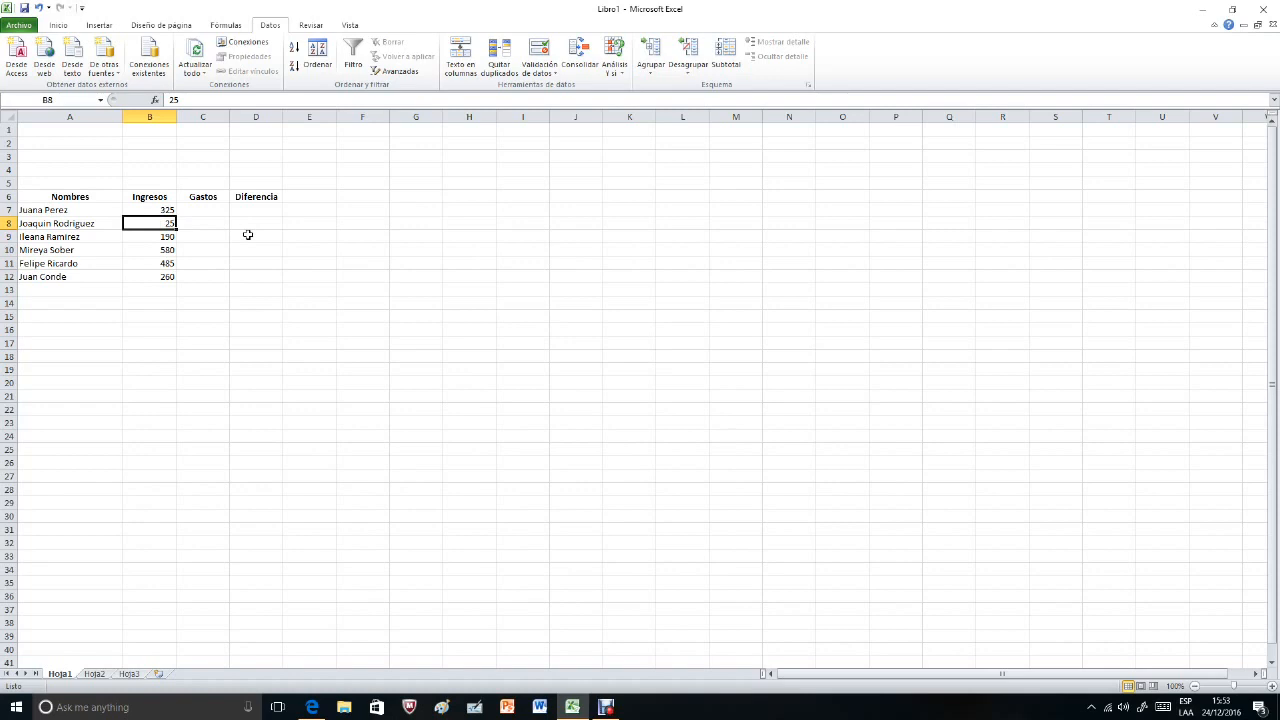
{"action": "type", "text": "26"}
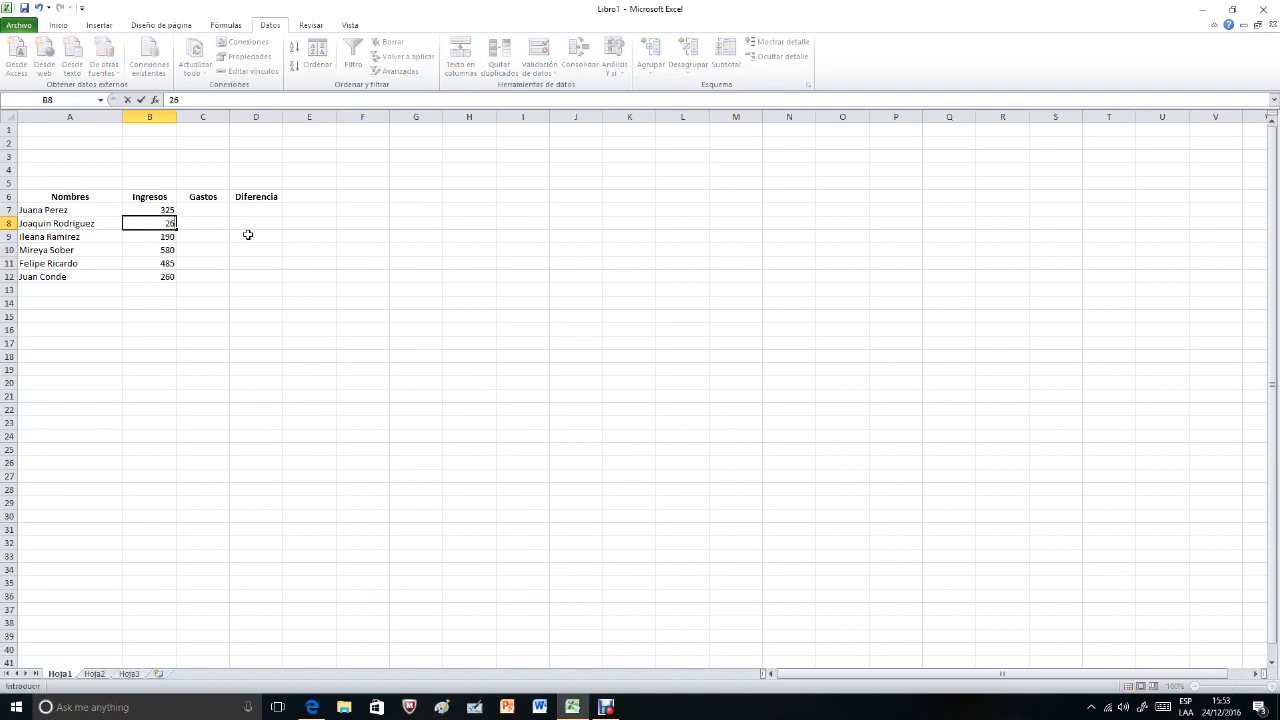
{"action": "key", "text": "Return"}
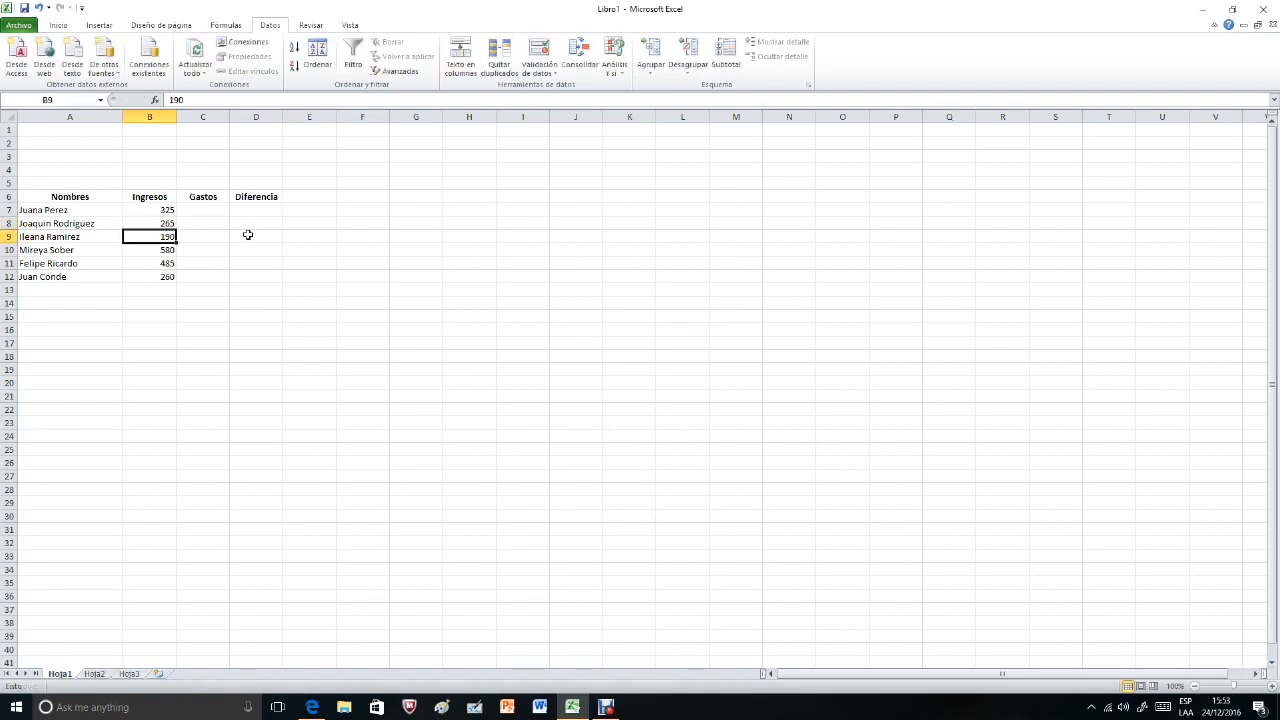
Enter the Gastos values 455, 220 and 135 in cells C7 to C9.
{"action": "left_click", "coordinate": [212, 210]}
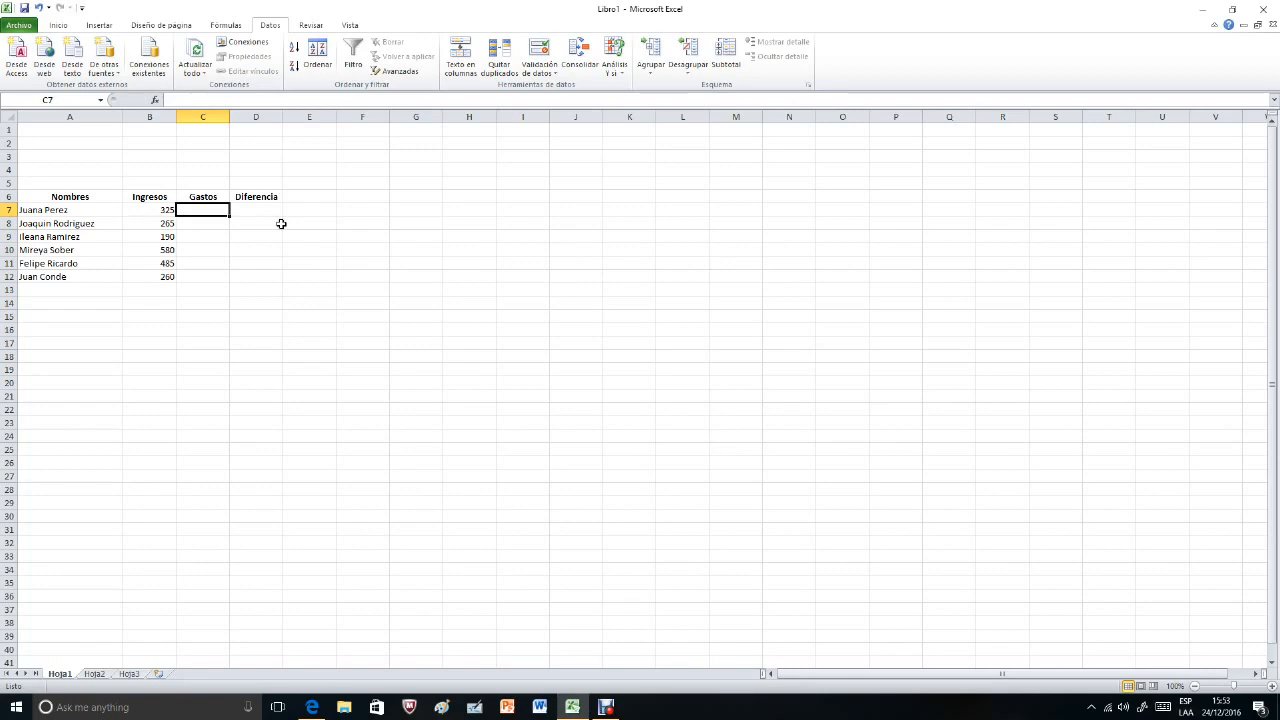
{"action": "type", "text": "455"}
{"action": "key", "text": "Return"}
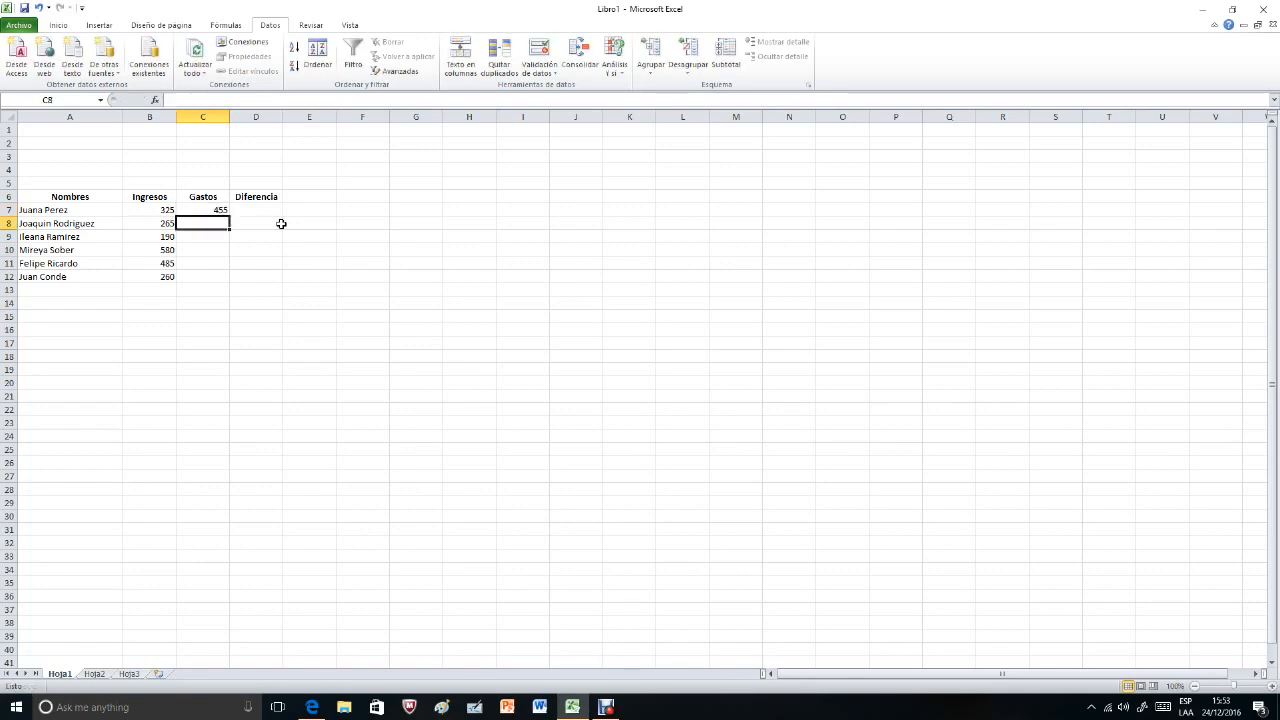
{"action": "type", "text": "220"}
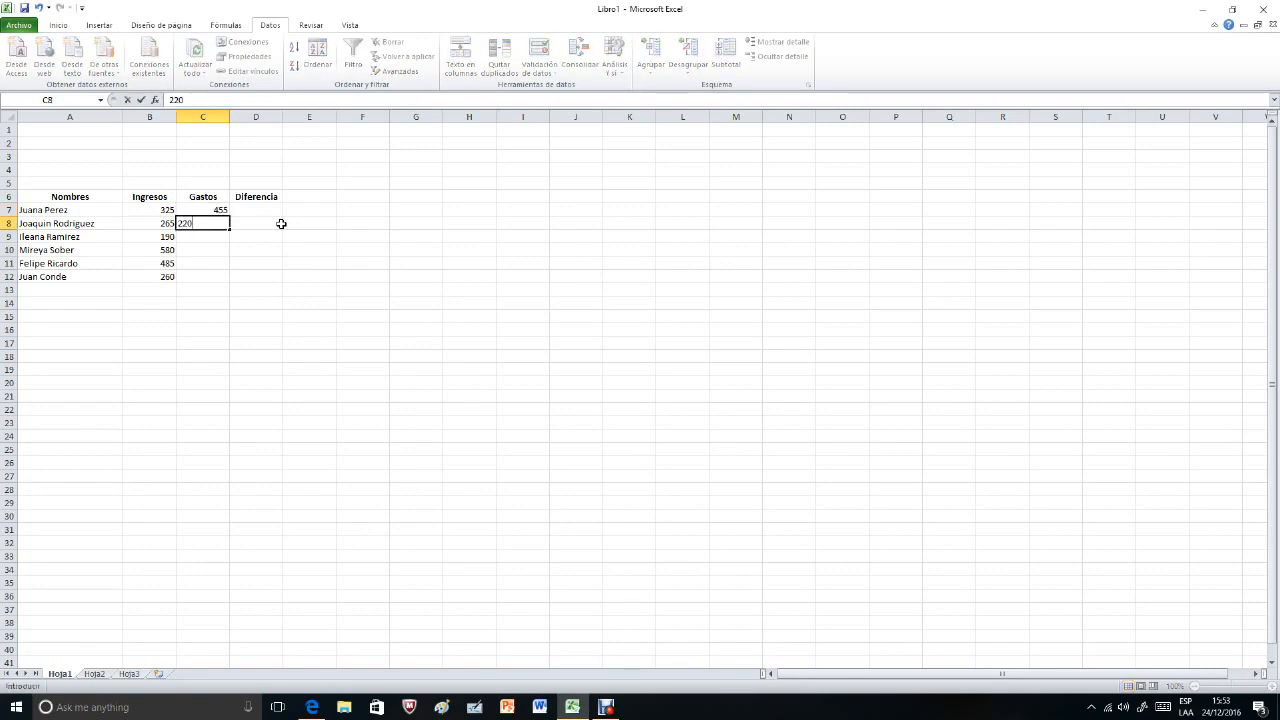
{"action": "key", "text": "Return"}
{"action": "type", "text": "135"}
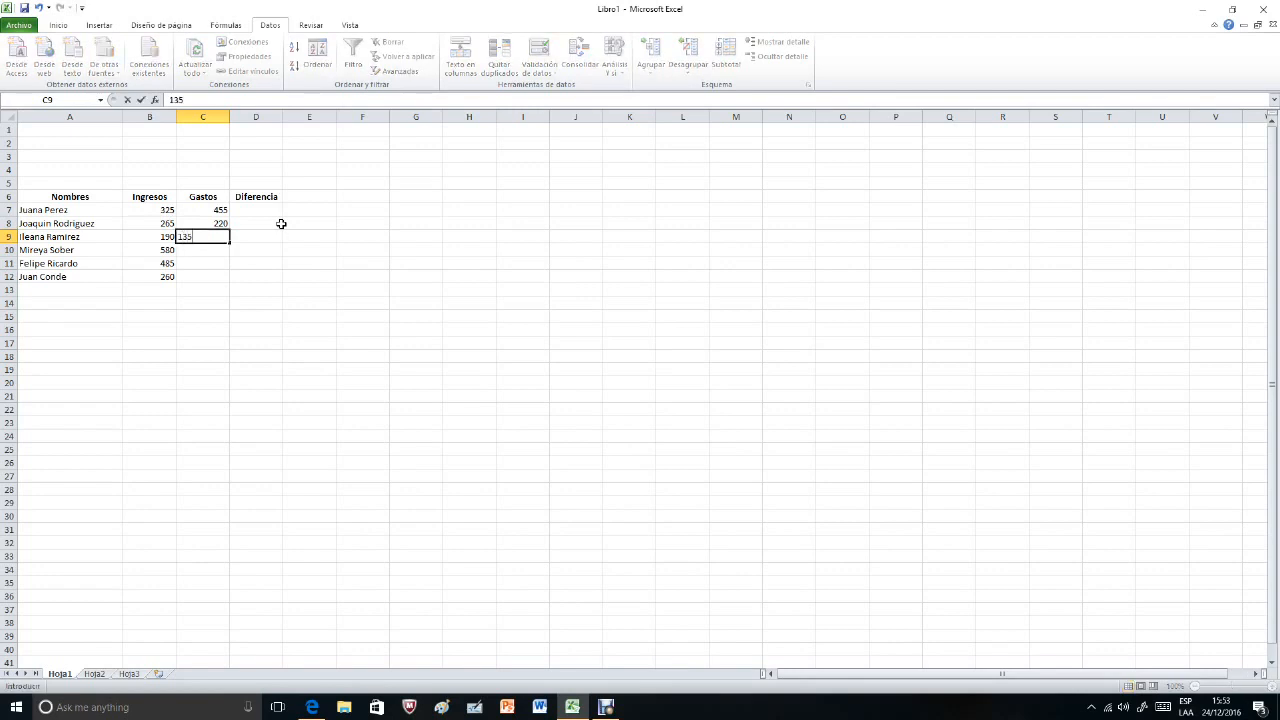
{"action": "key", "text": "Return"}
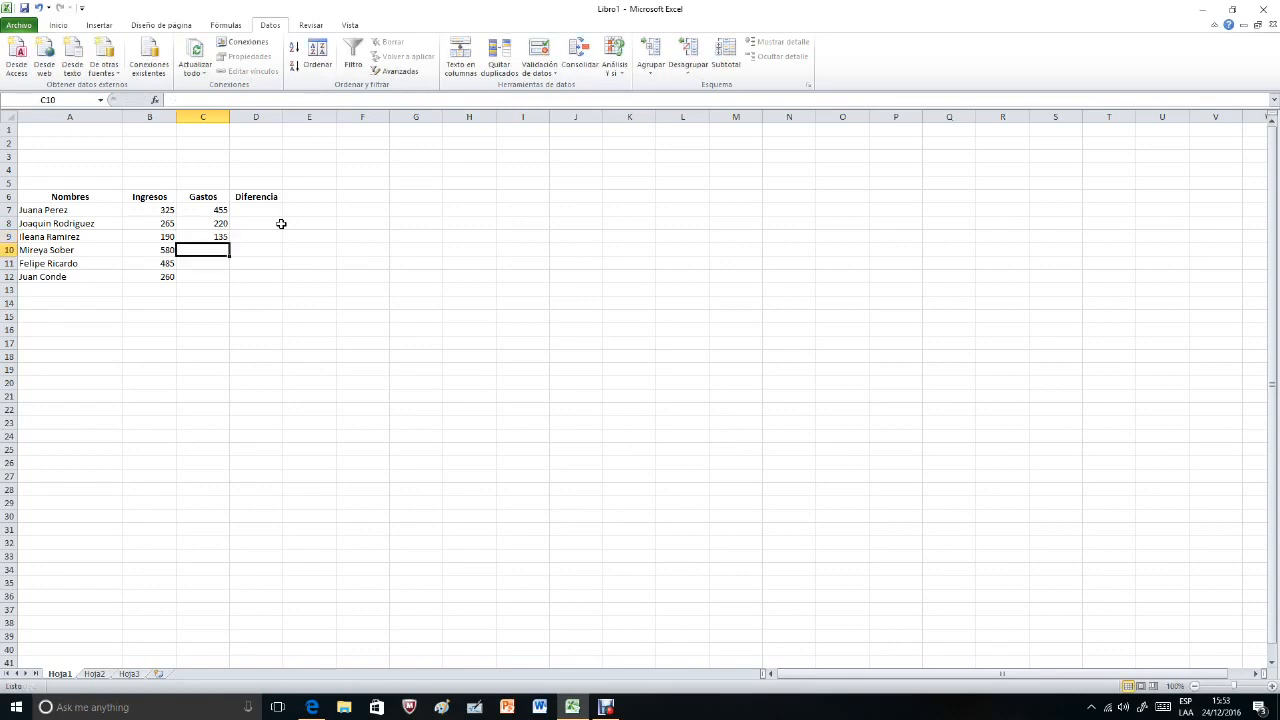
Enter the Gastos values 545, 495 and 220 in cells C10 to C12.
{"action": "type", "text": "545"}
{"action": "key", "text": "Return"}
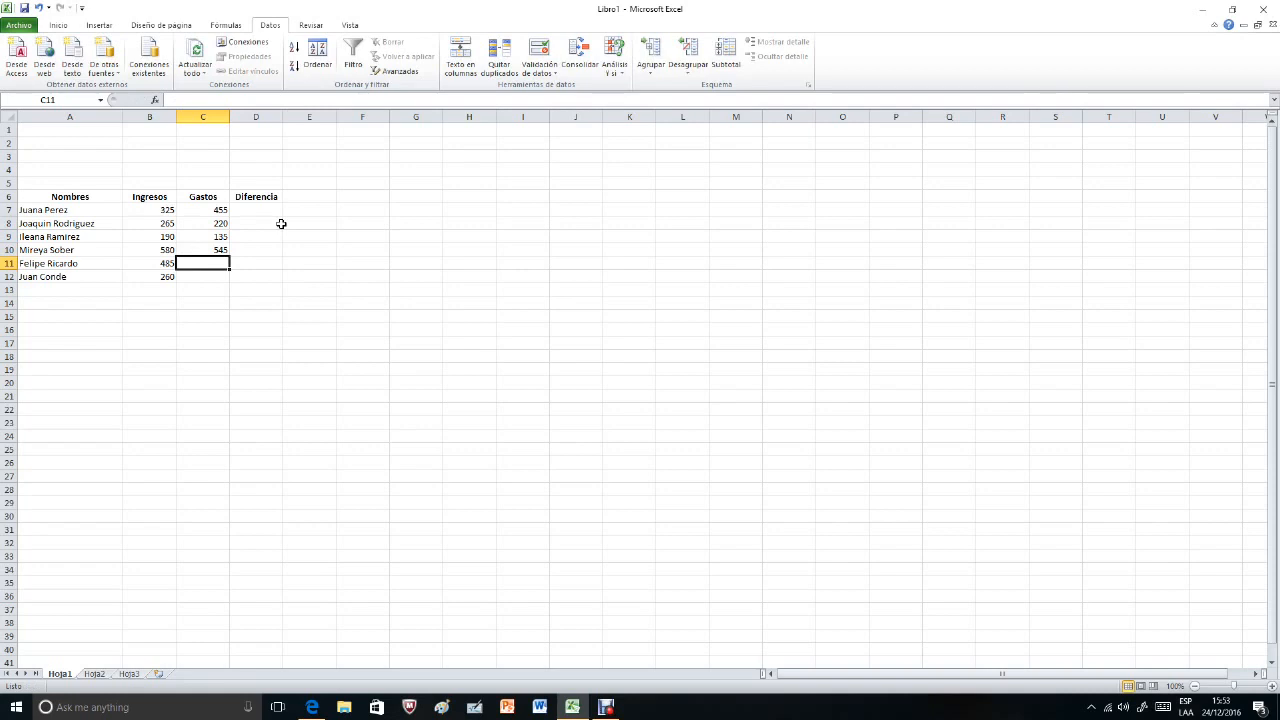
{"action": "type", "text": "495"}
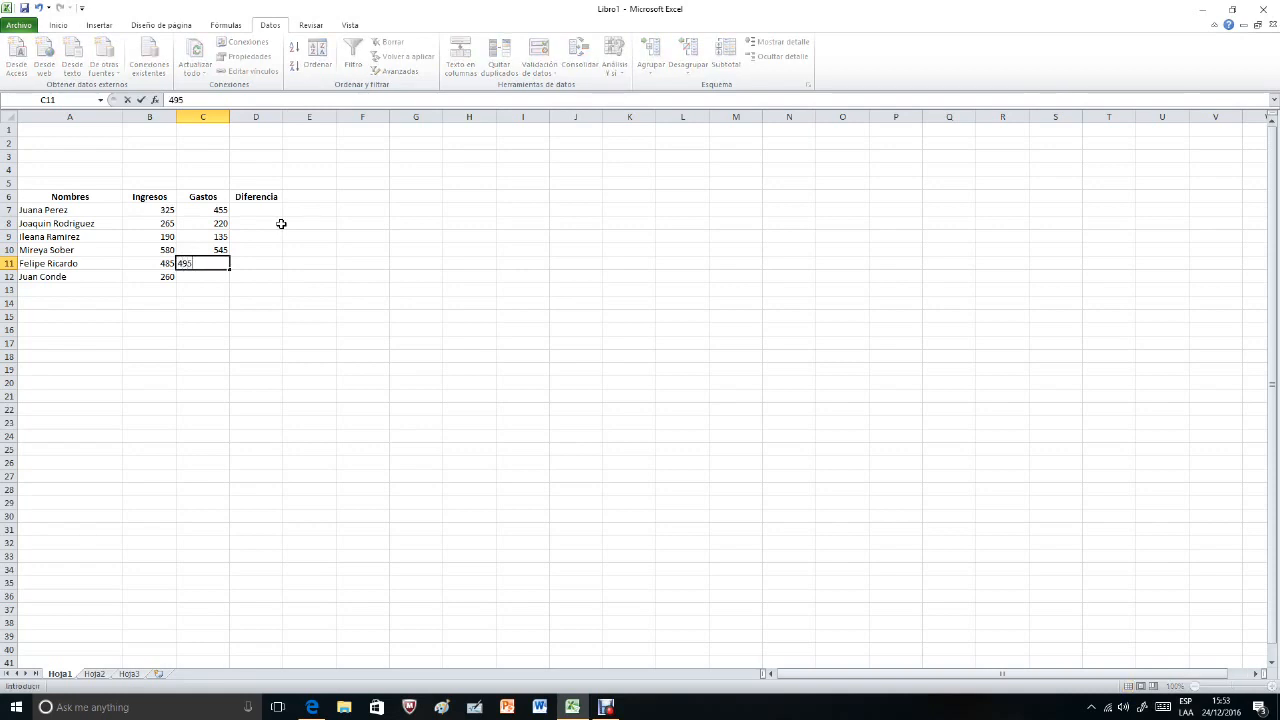
{"action": "key", "text": "Return"}
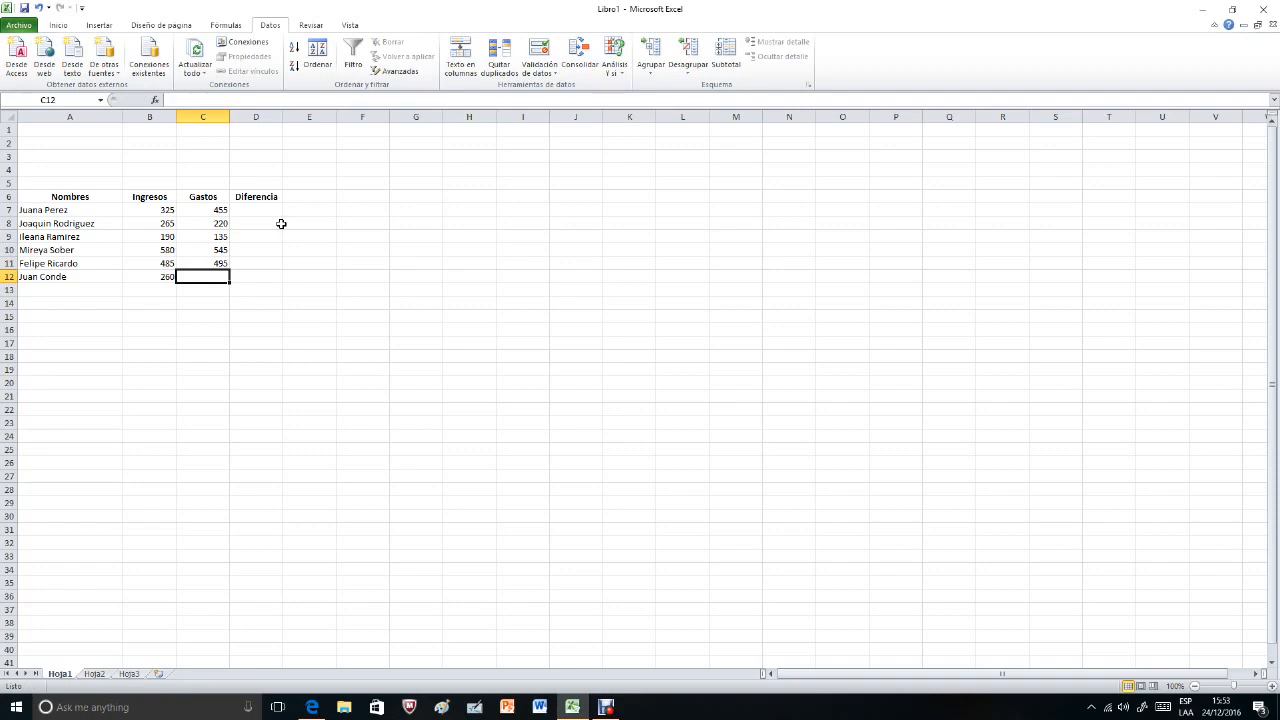
{"action": "type", "text": "220"}
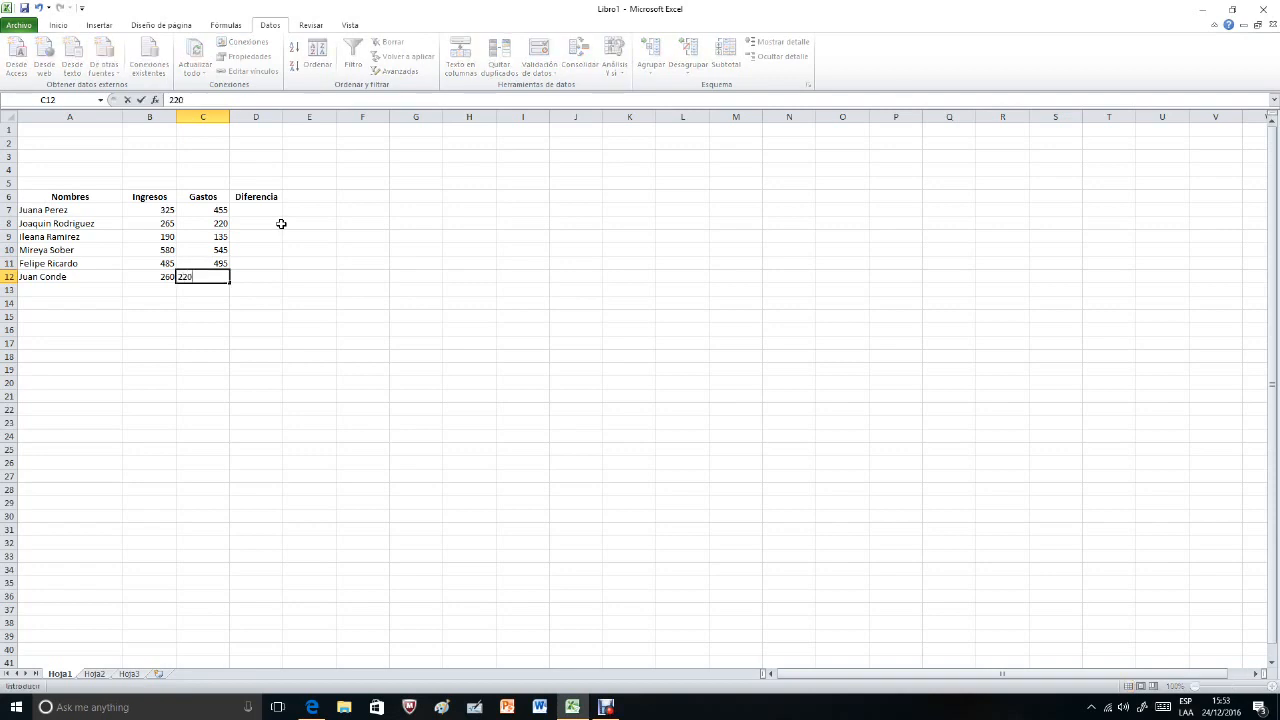
{"action": "key", "text": "Return"}
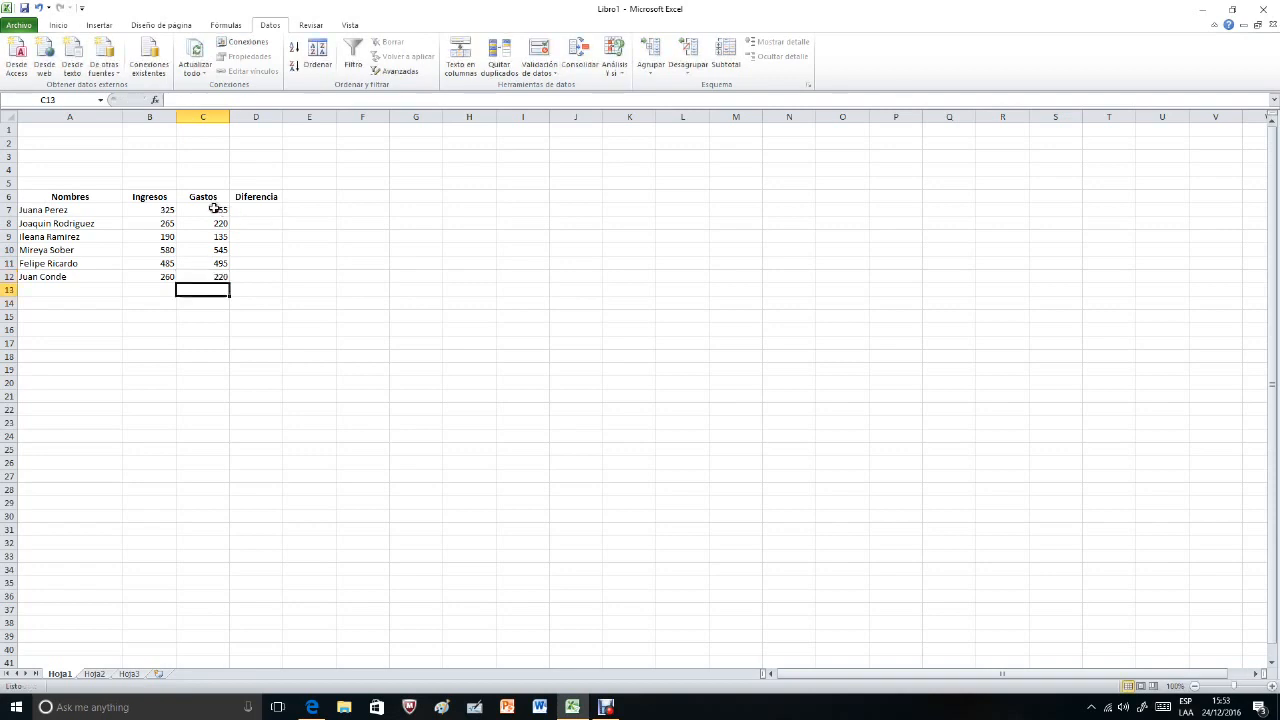
Apply data validation to the Gastos cells C7 to C12, allowing only whole numbers with the "mayor que" condition and a minimum value.
{"action": "left_click_drag", "start_coordinate": [216, 210], "coordinate": [212, 278]}
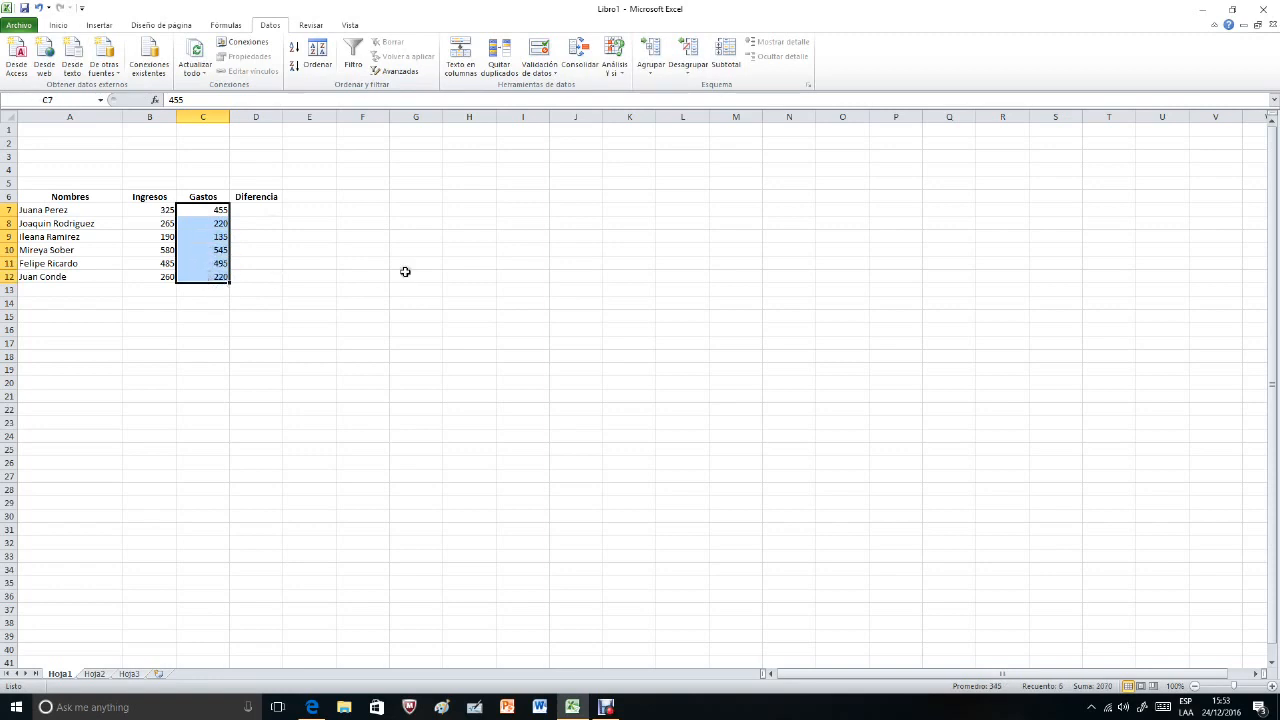
{"action": "left_click", "coordinate": [539, 70]}
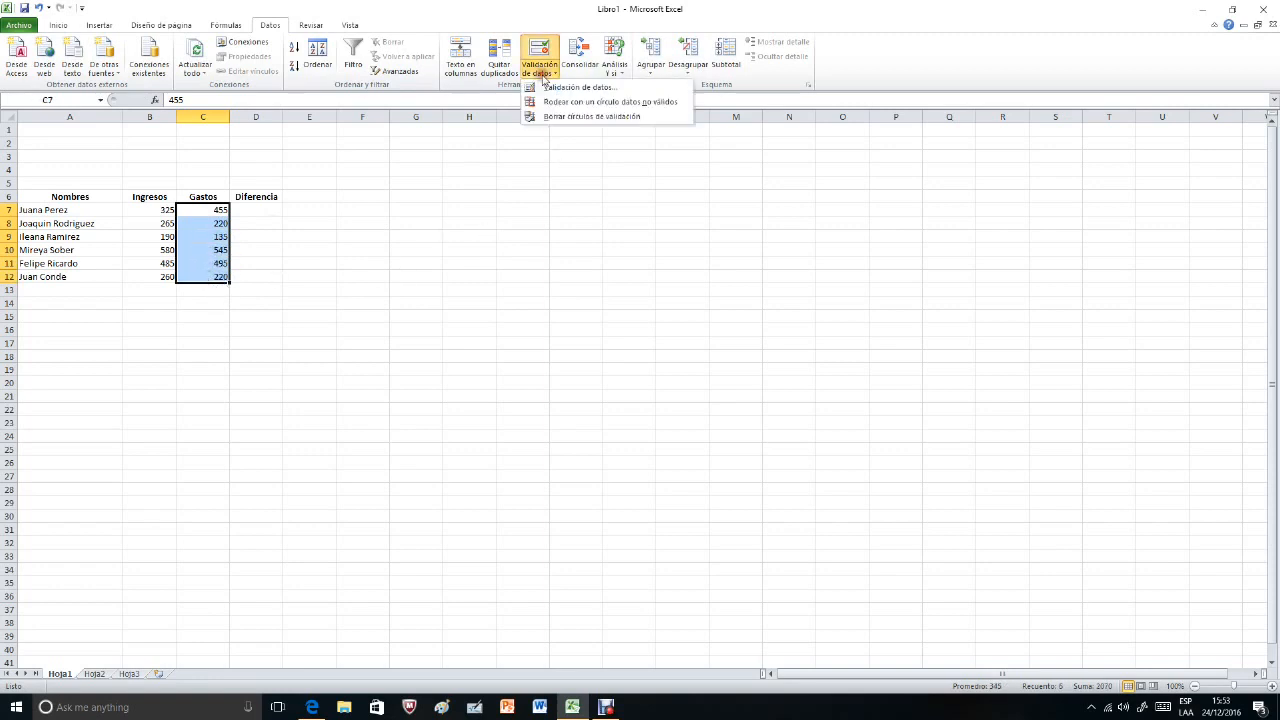
{"action": "left_click", "coordinate": [554, 88]}
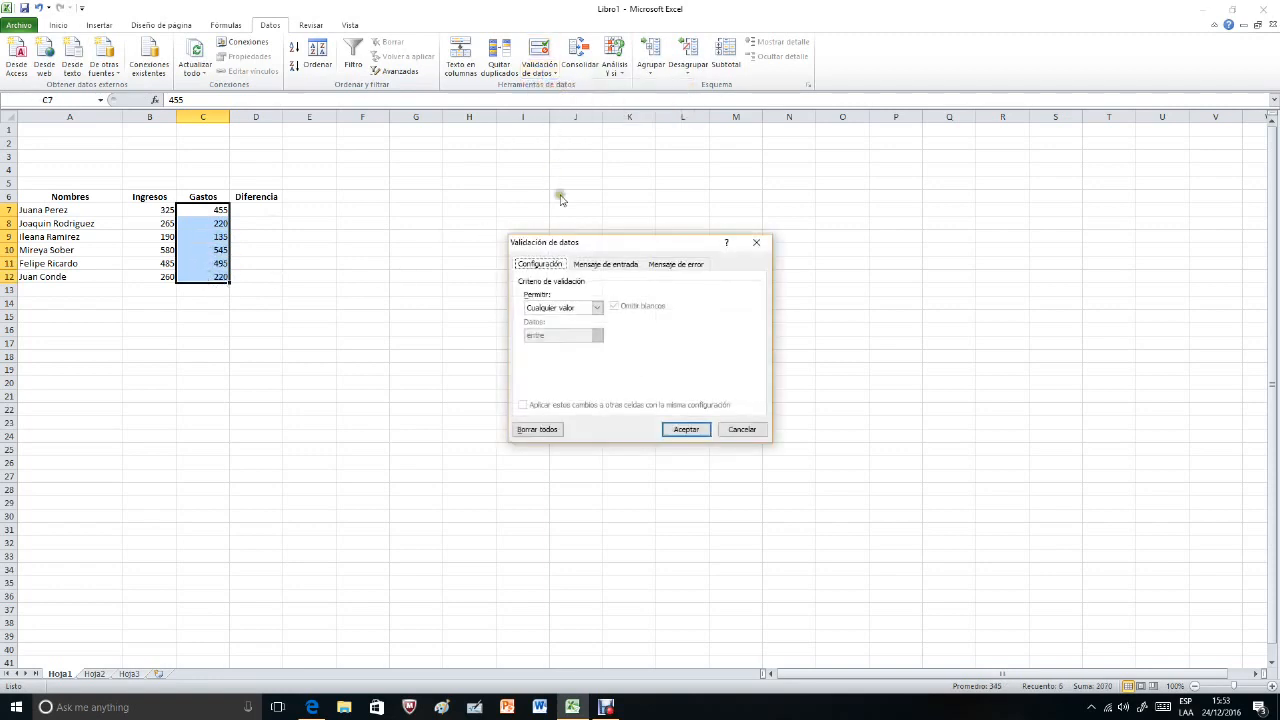
{"action": "left_click", "coordinate": [598, 309]}
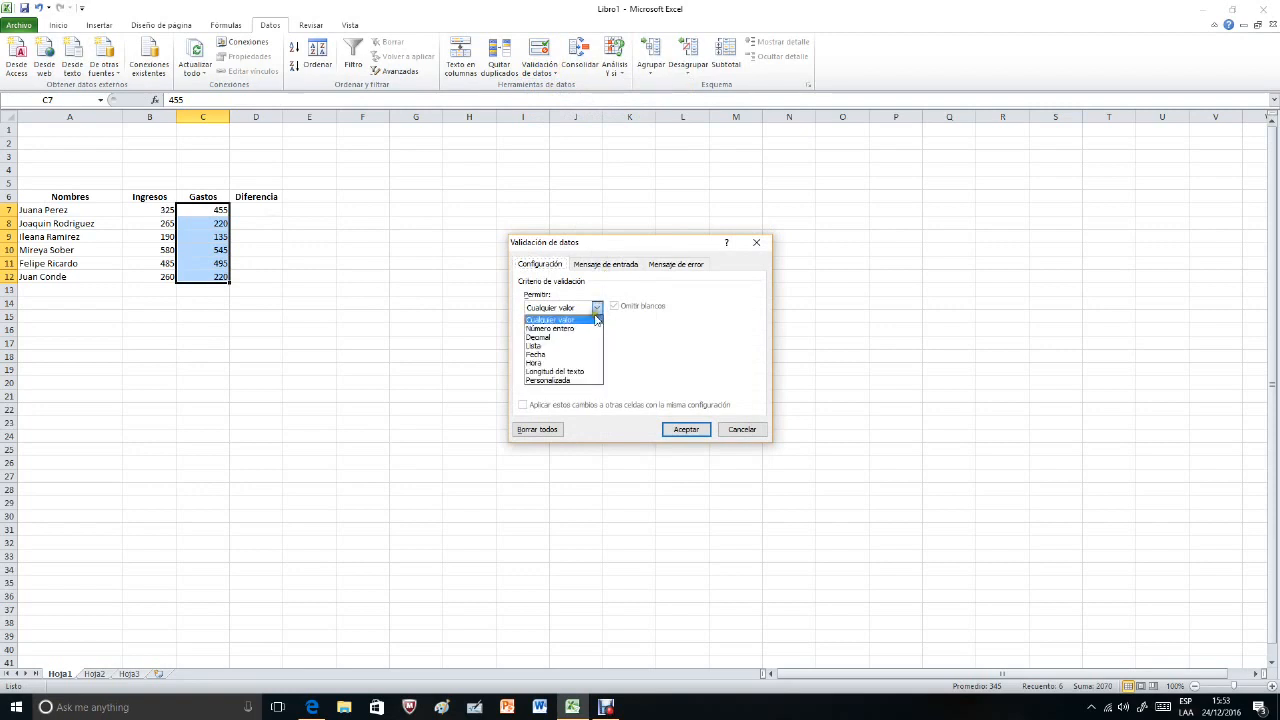
{"action": "left_click", "coordinate": [578, 329]}
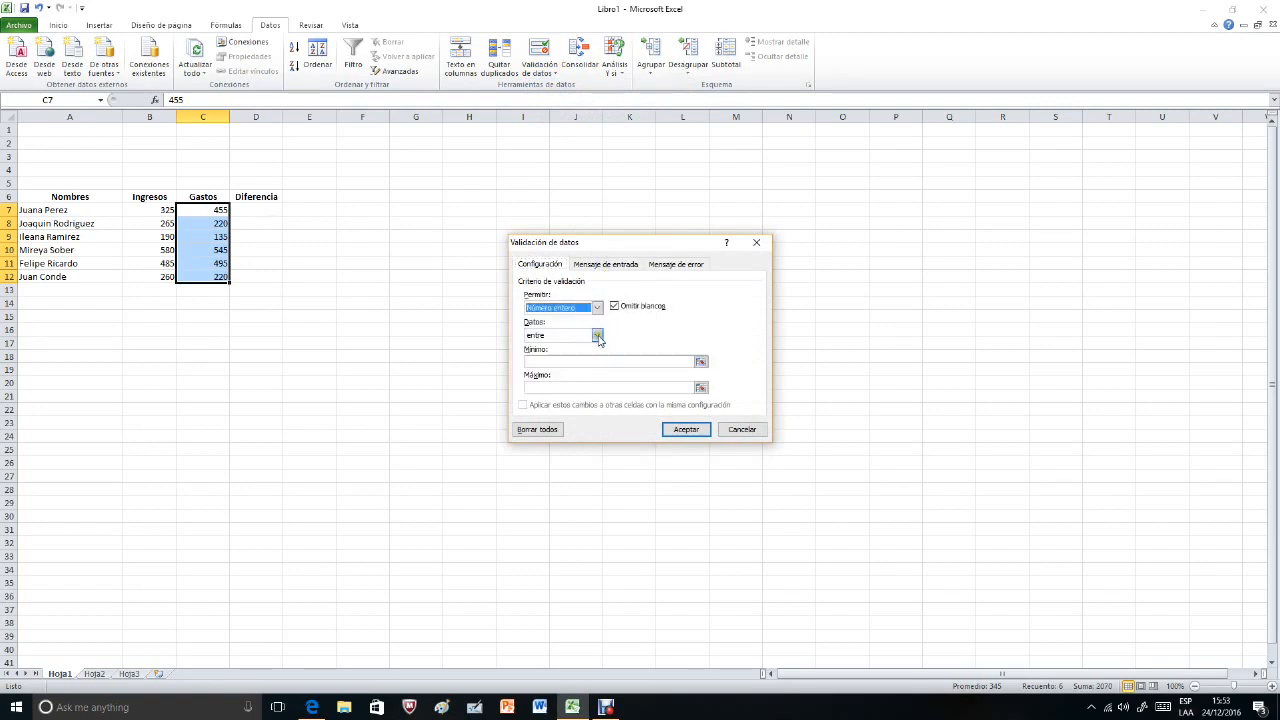
{"action": "left_click", "coordinate": [598, 335]}
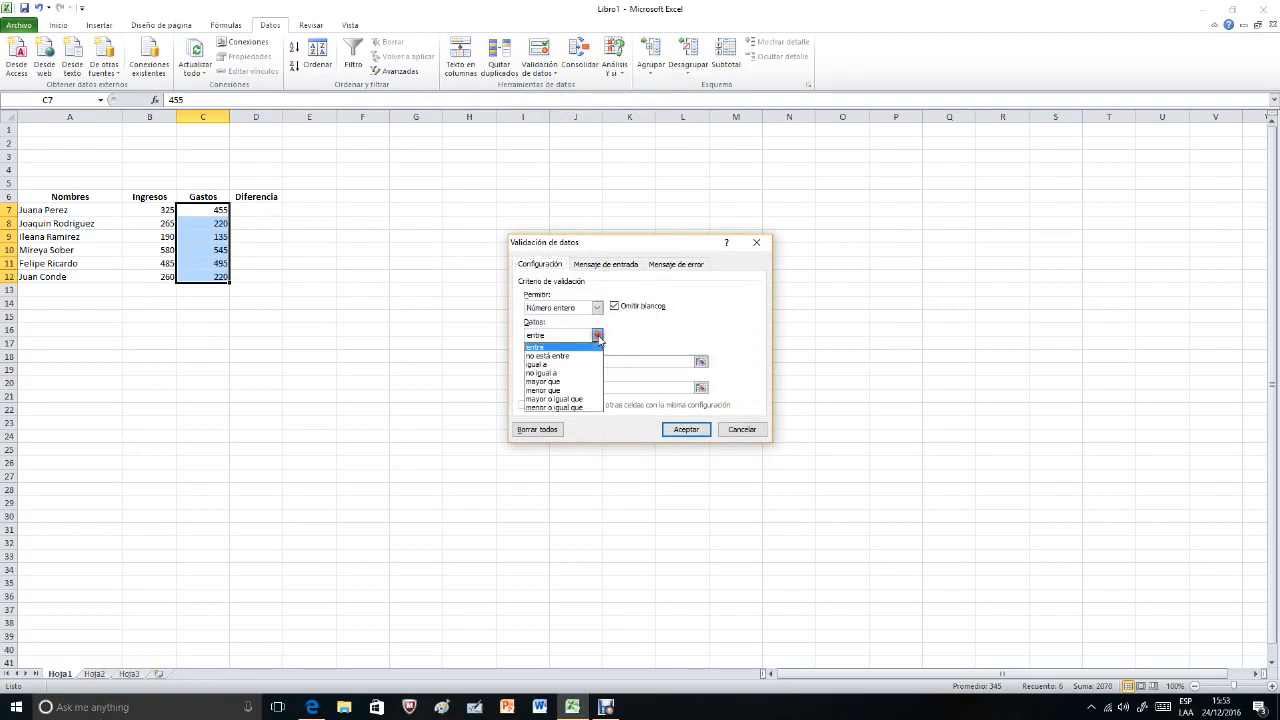
{"action": "left_click", "coordinate": [571, 381]}
{"action": "left_click", "coordinate": [635, 362]}
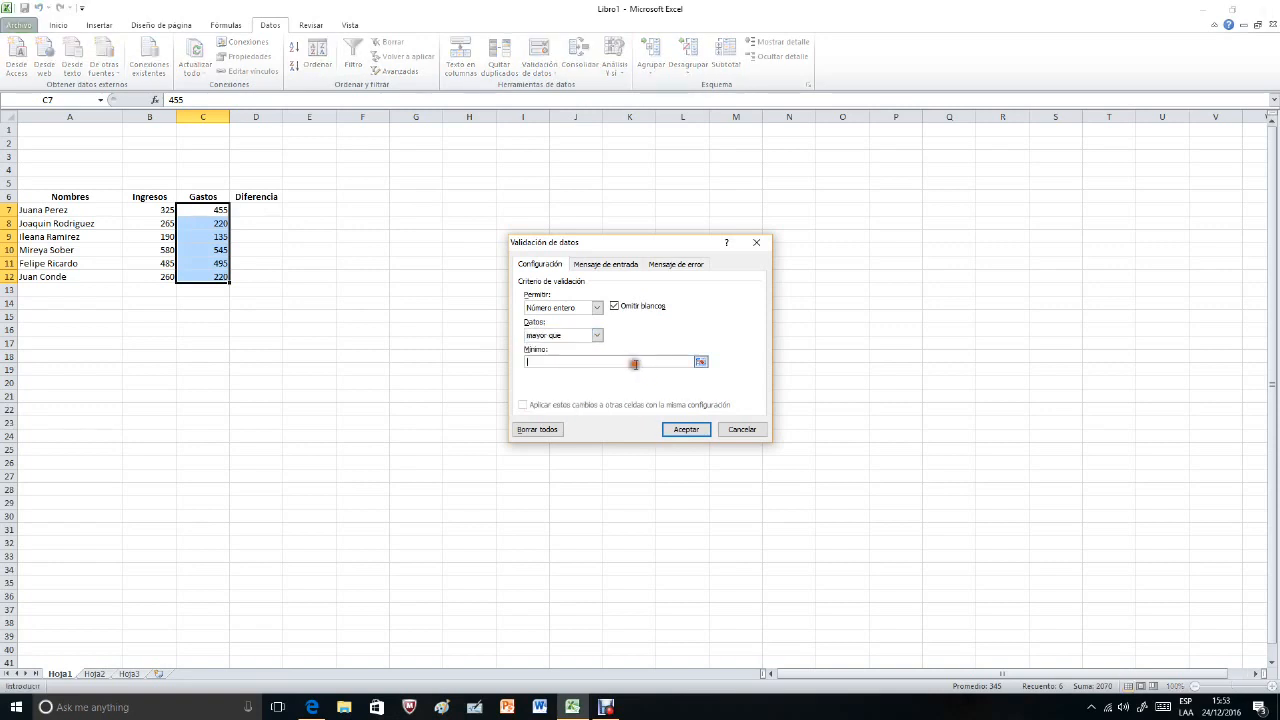
{"action": "key", "text": "Return"}
Try to enter -56 in cell C9 to test the Gastos validation, then retry with 155.
{"action": "left_click", "coordinate": [211, 239]}
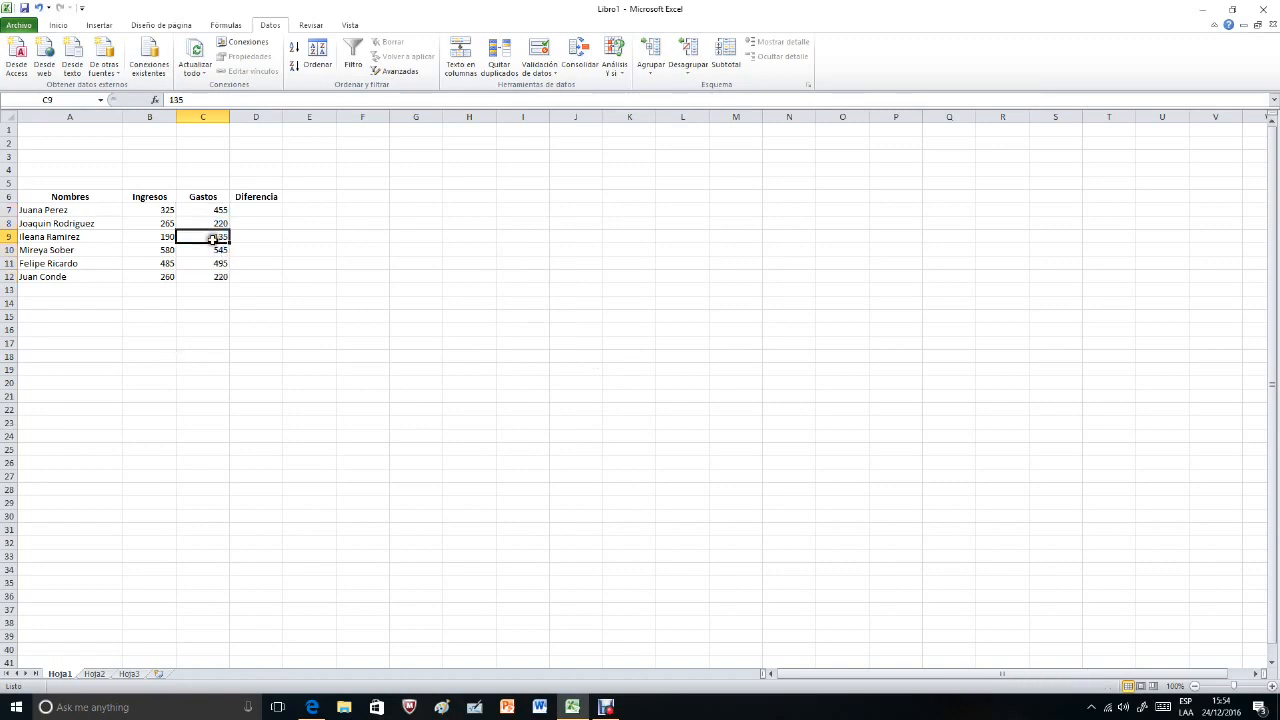
{"action": "type", "text": "-56"}
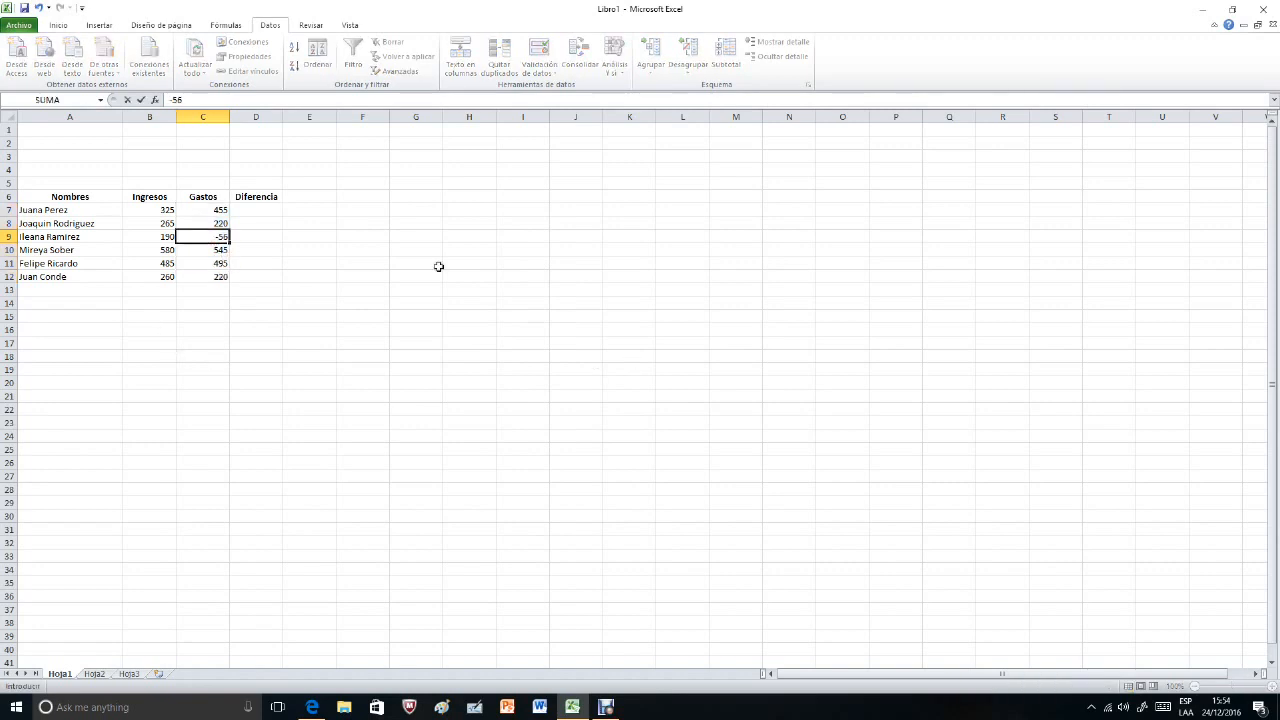
{"action": "key", "text": "Return"}
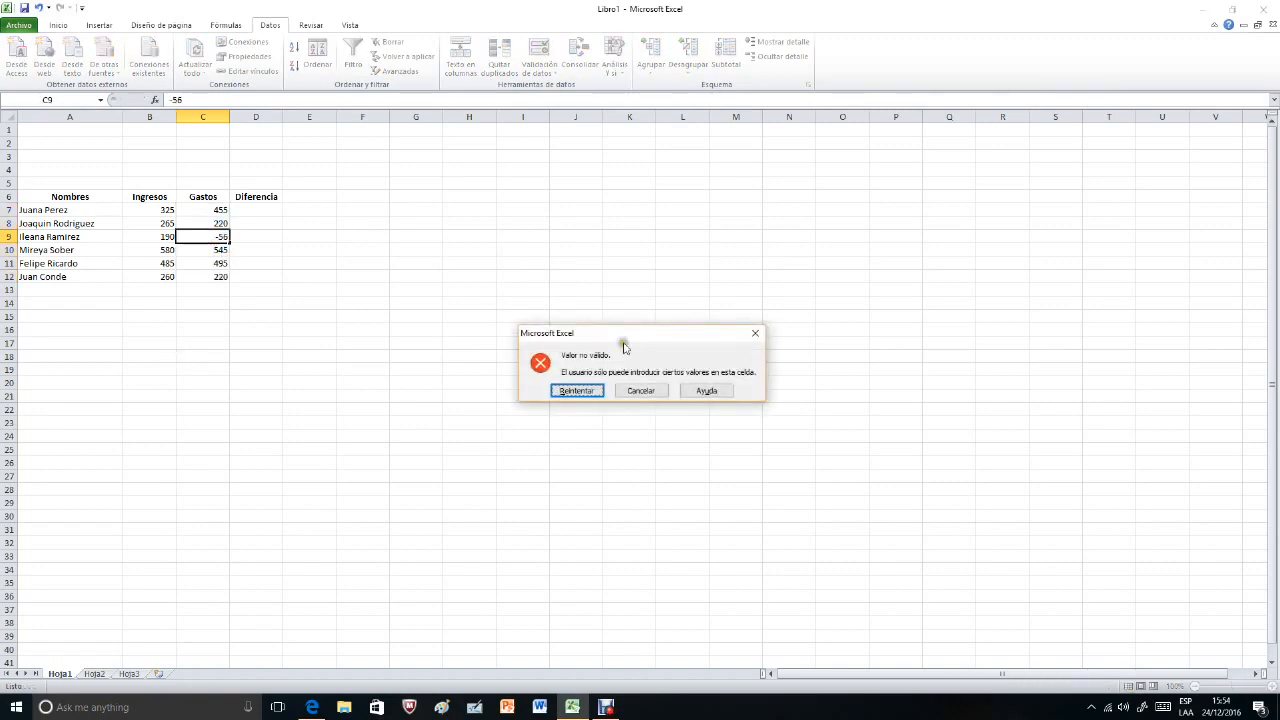
{"action": "left_click", "coordinate": [586, 391]}
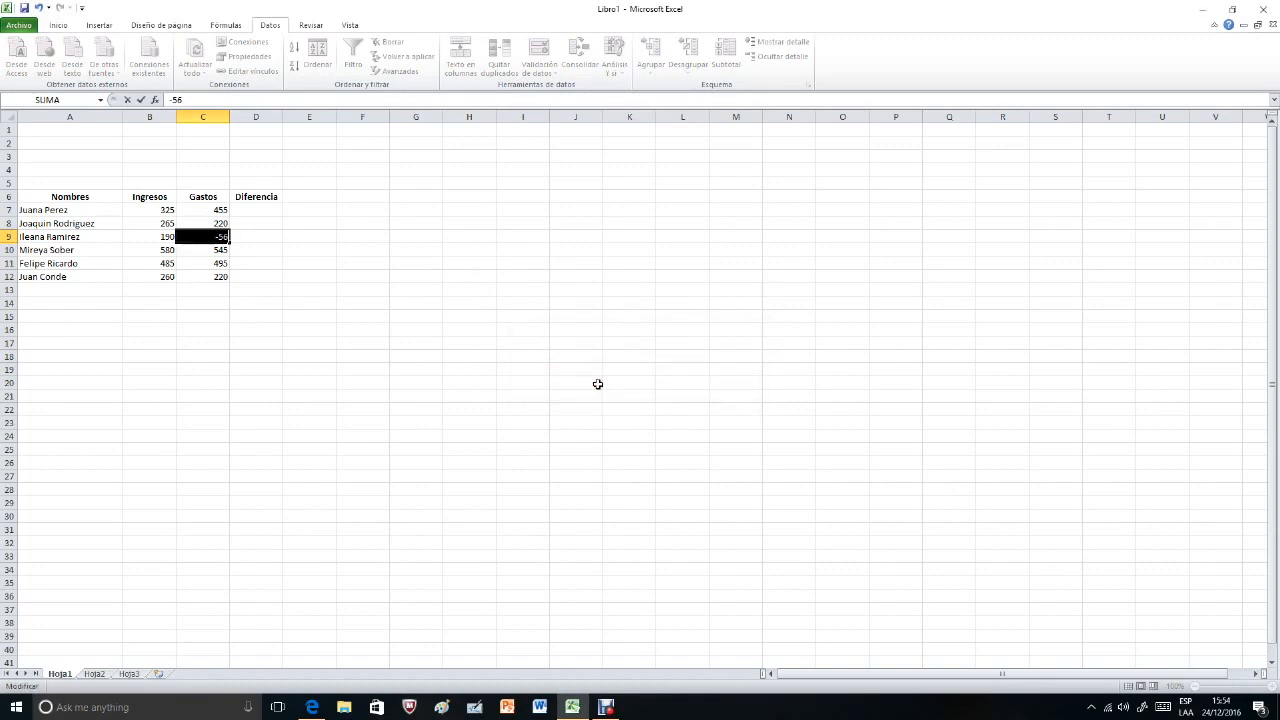
{"action": "type", "text": "155"}
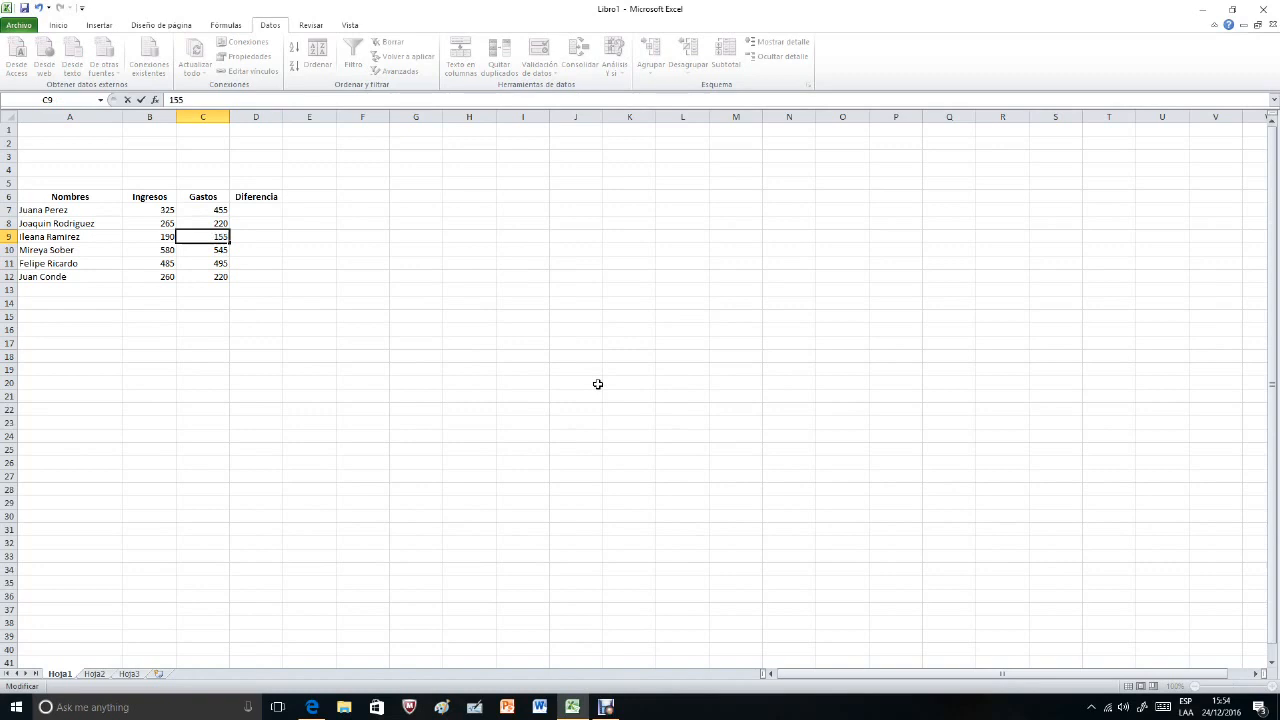
{"action": "key", "text": "Return"}
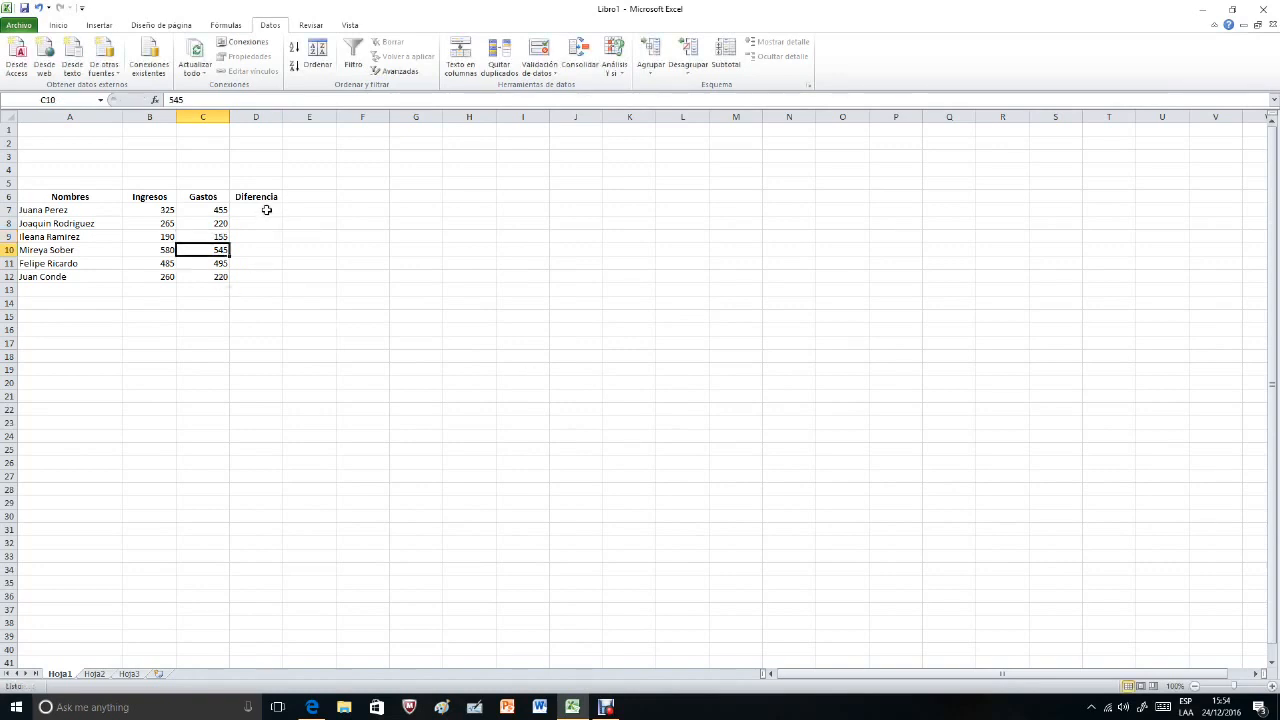
Center the Ingresos and Gastos values in cells B7 to C12 horizontally.
{"action": "left_click_drag", "start_coordinate": [148, 210], "coordinate": [201, 280]}
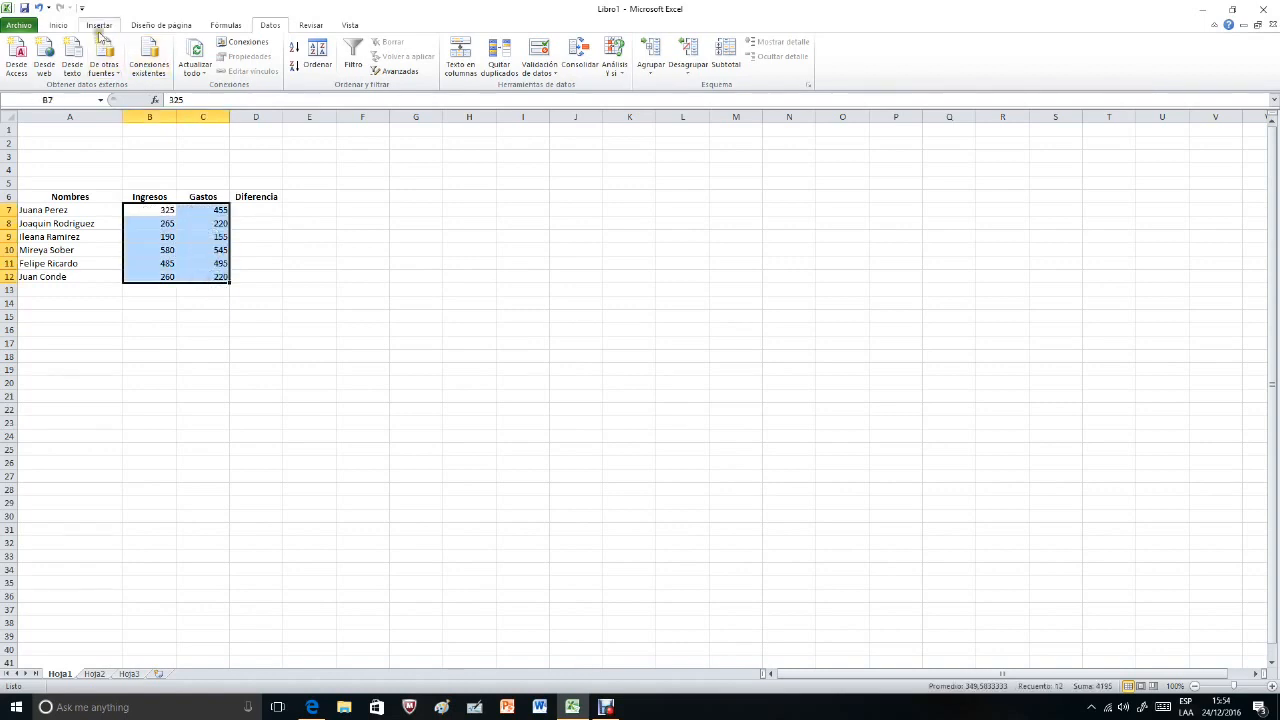
{"action": "left_click", "coordinate": [64, 26]}
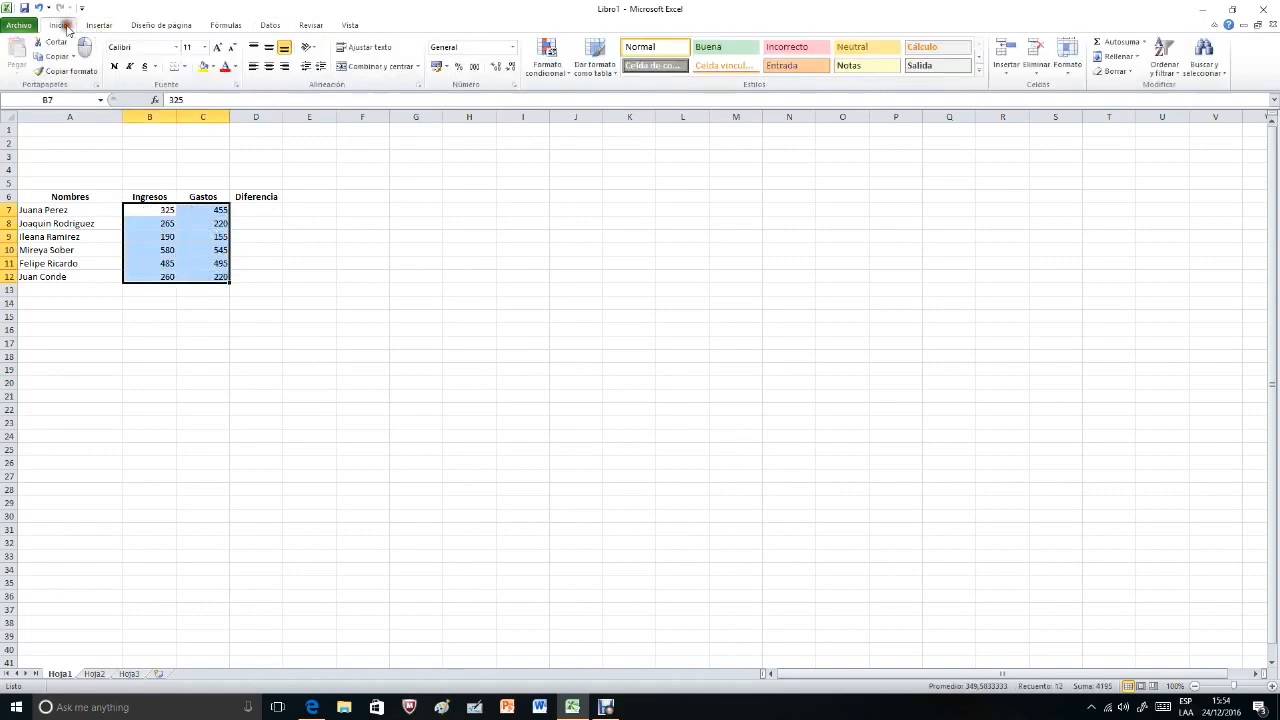
{"action": "left_click", "coordinate": [269, 66]}
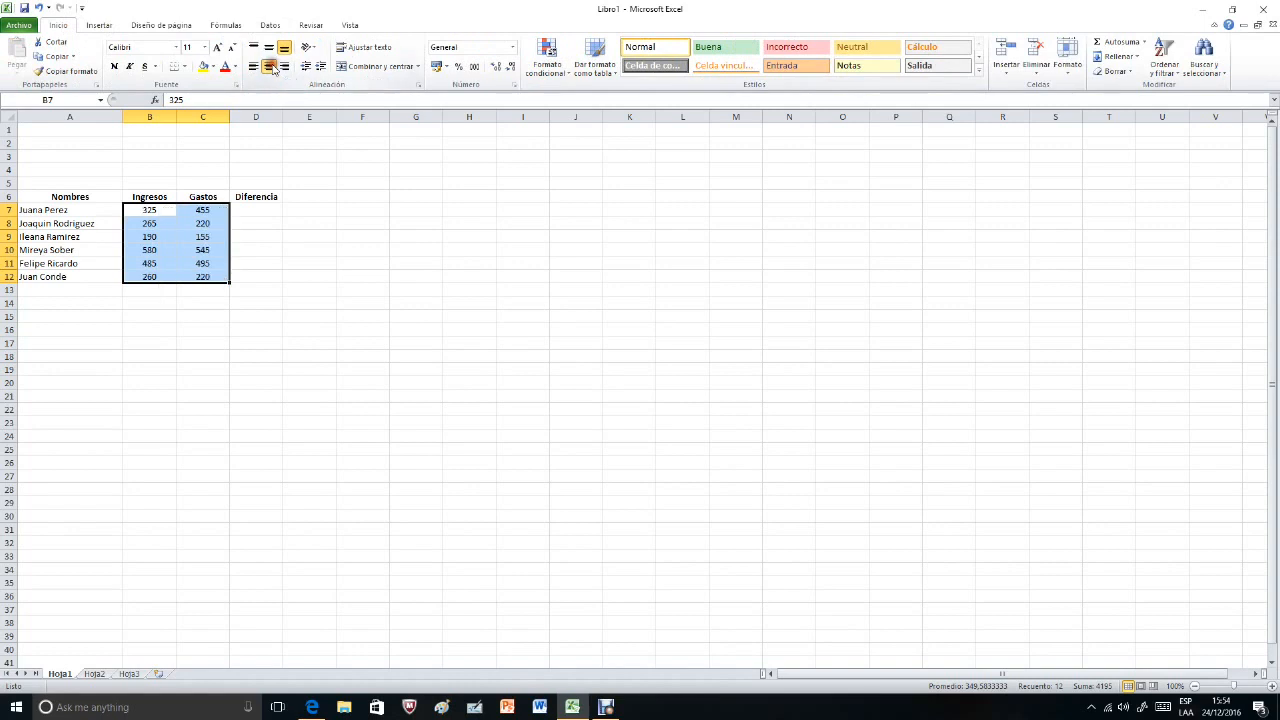
Start an entry in cell D7 and switch the keyboard layout to English (United States), US keyboard.
{"action": "left_click", "coordinate": [262, 211]}
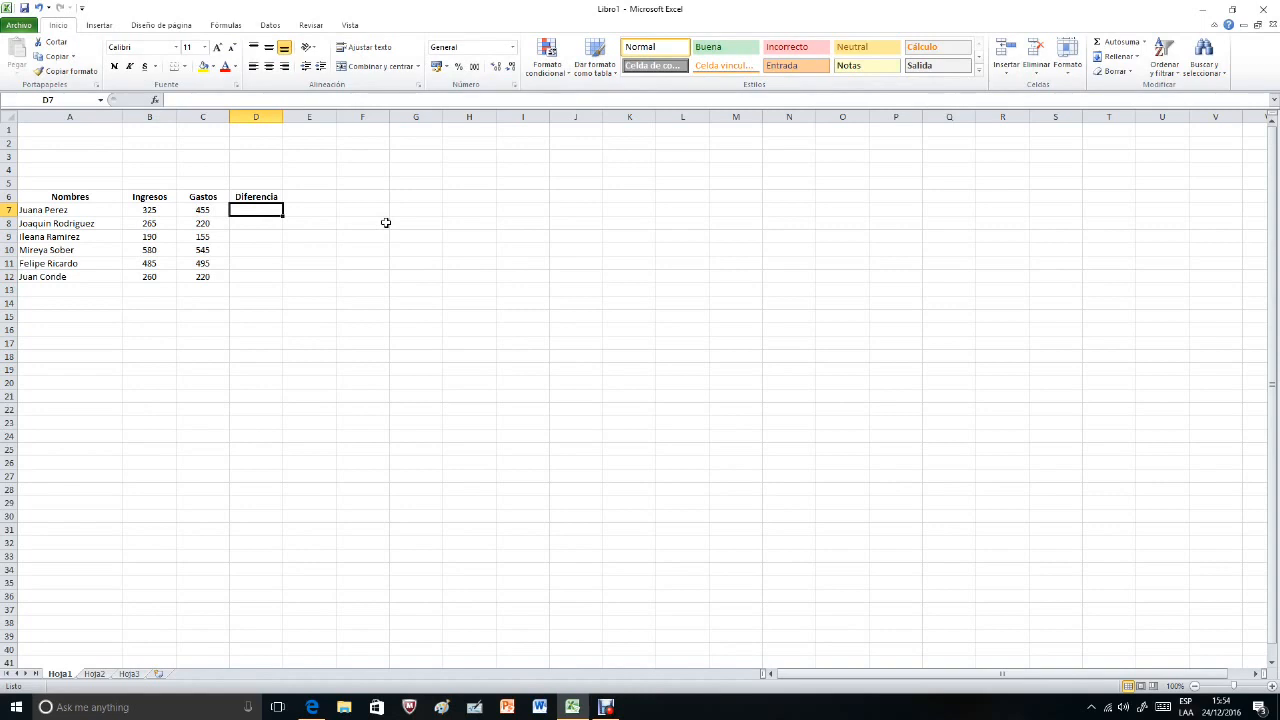
{"action": "type", "text": "¿"}
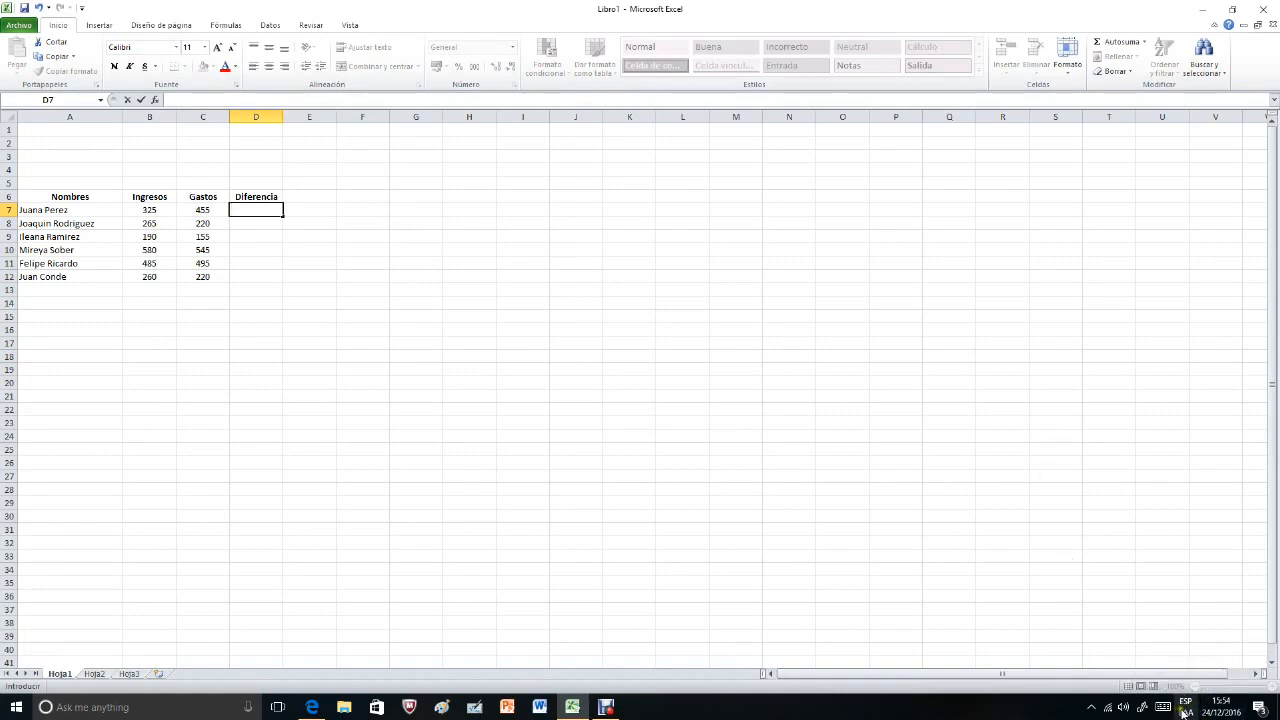
{"action": "left_click", "coordinate": [1185, 710]}
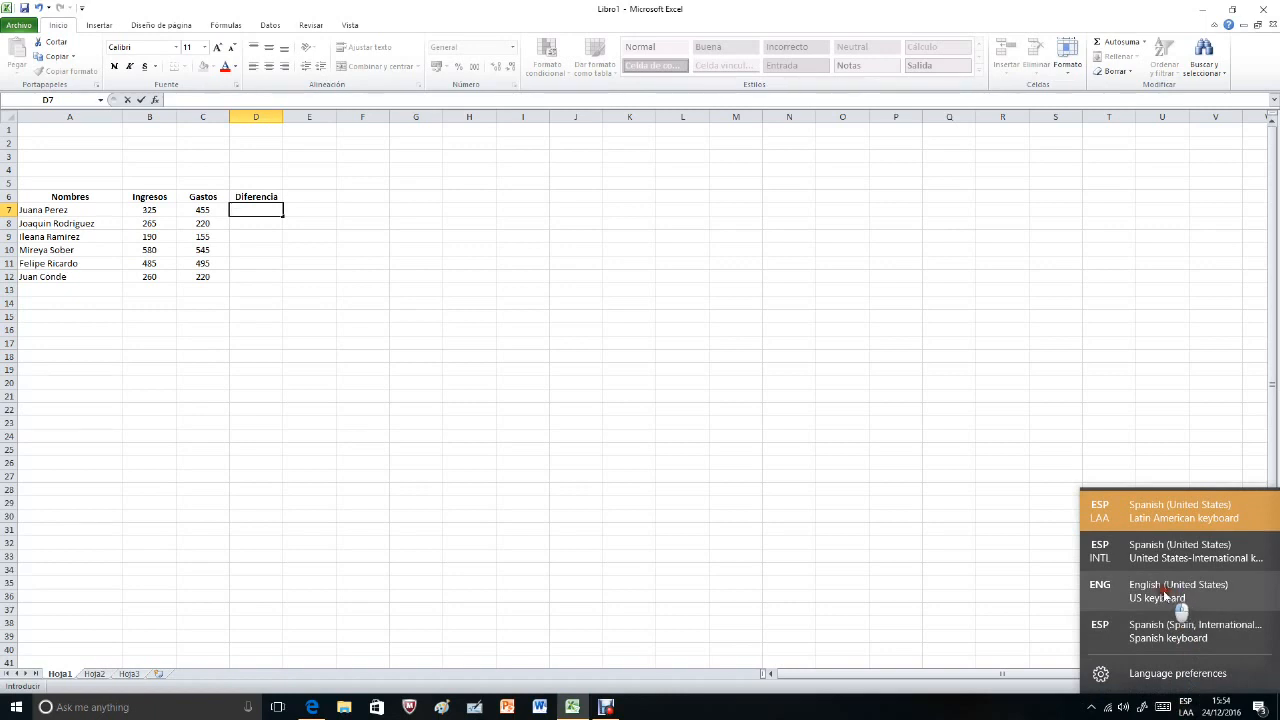
{"action": "left_click", "coordinate": [1165, 594]}
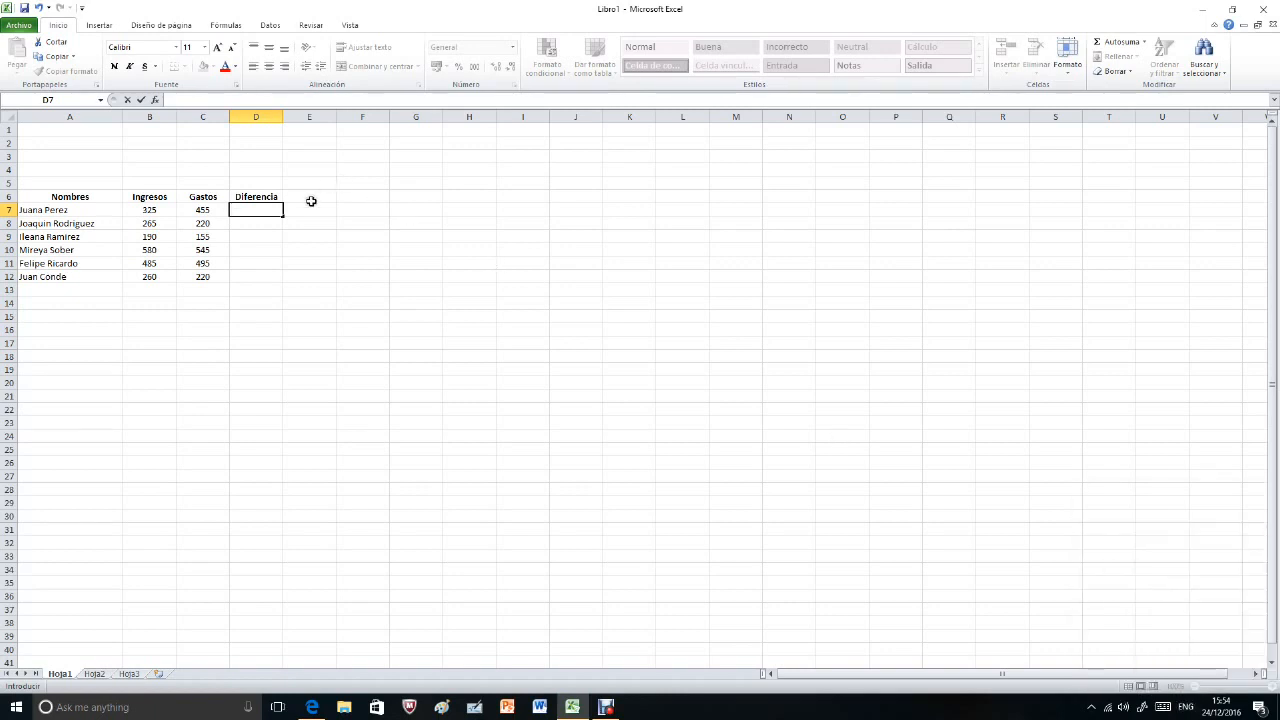
Enter the formula =B7-C7 in cell D7 to calculate the Diferencia.
{"action": "type", "text": "="}
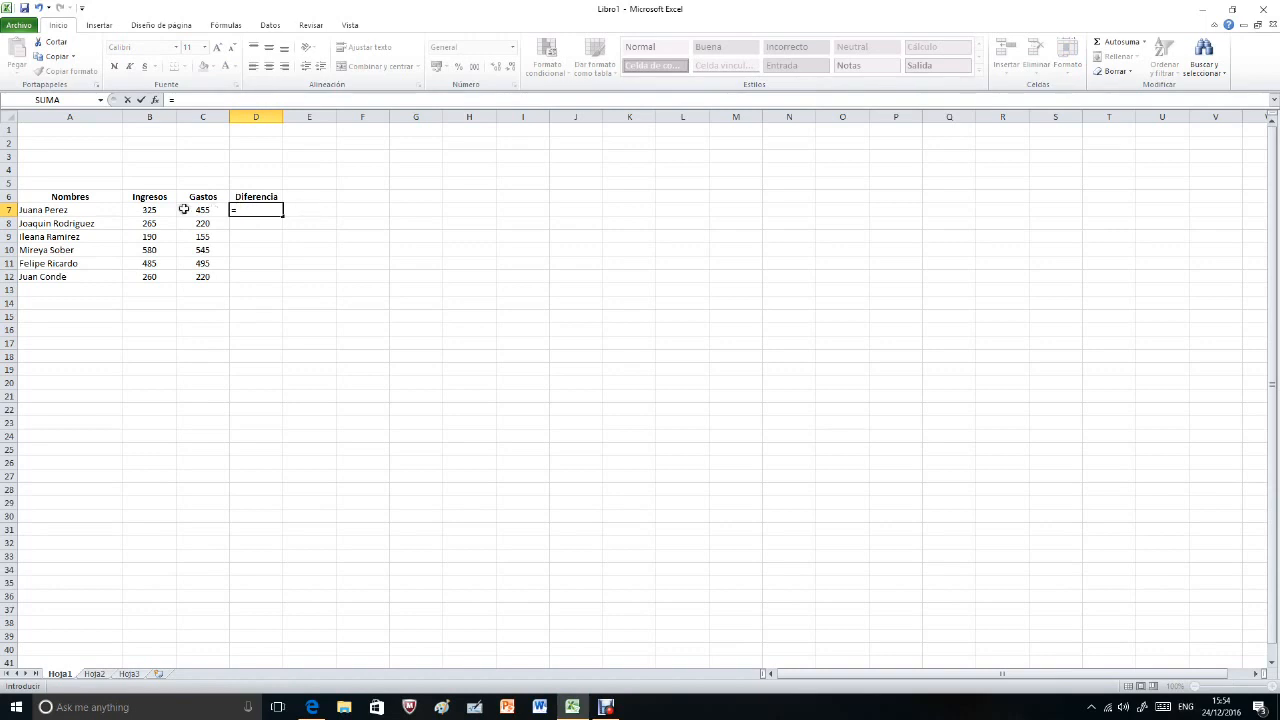
{"action": "left_click", "coordinate": [149, 210]}
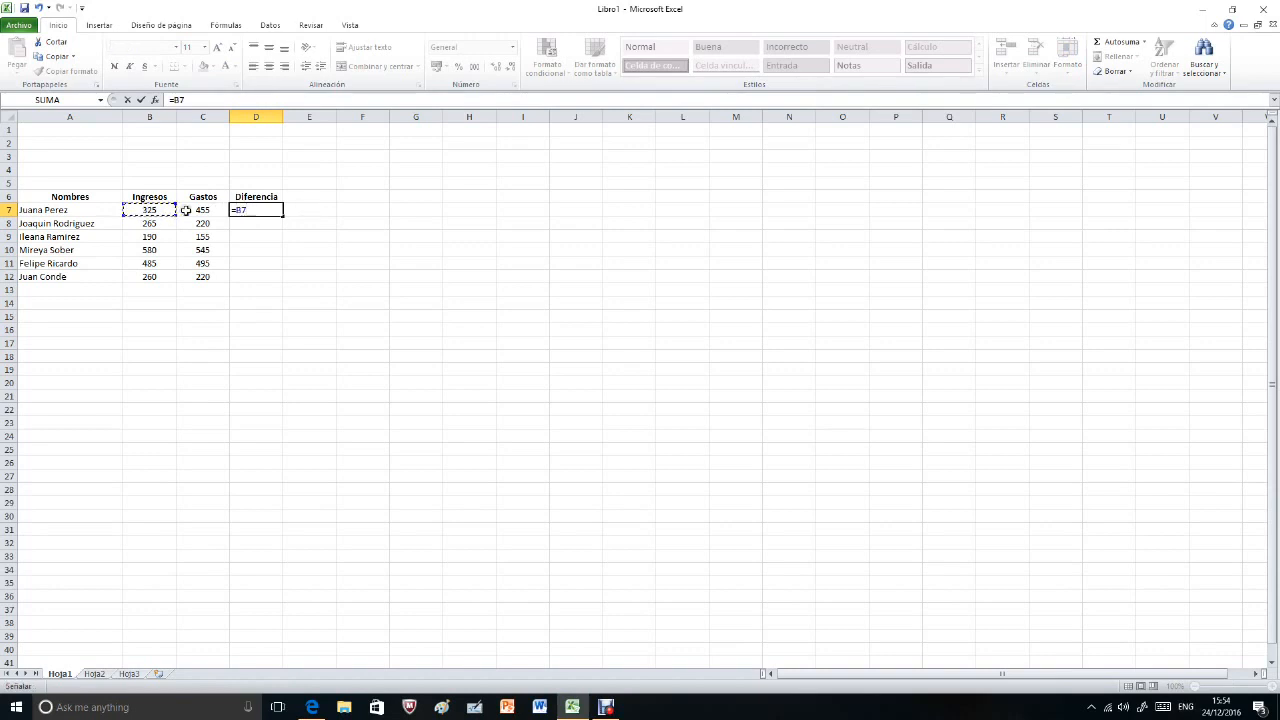
{"action": "type", "text": "-"}
{"action": "left_click", "coordinate": [188, 210]}
{"action": "key", "text": "Return"}
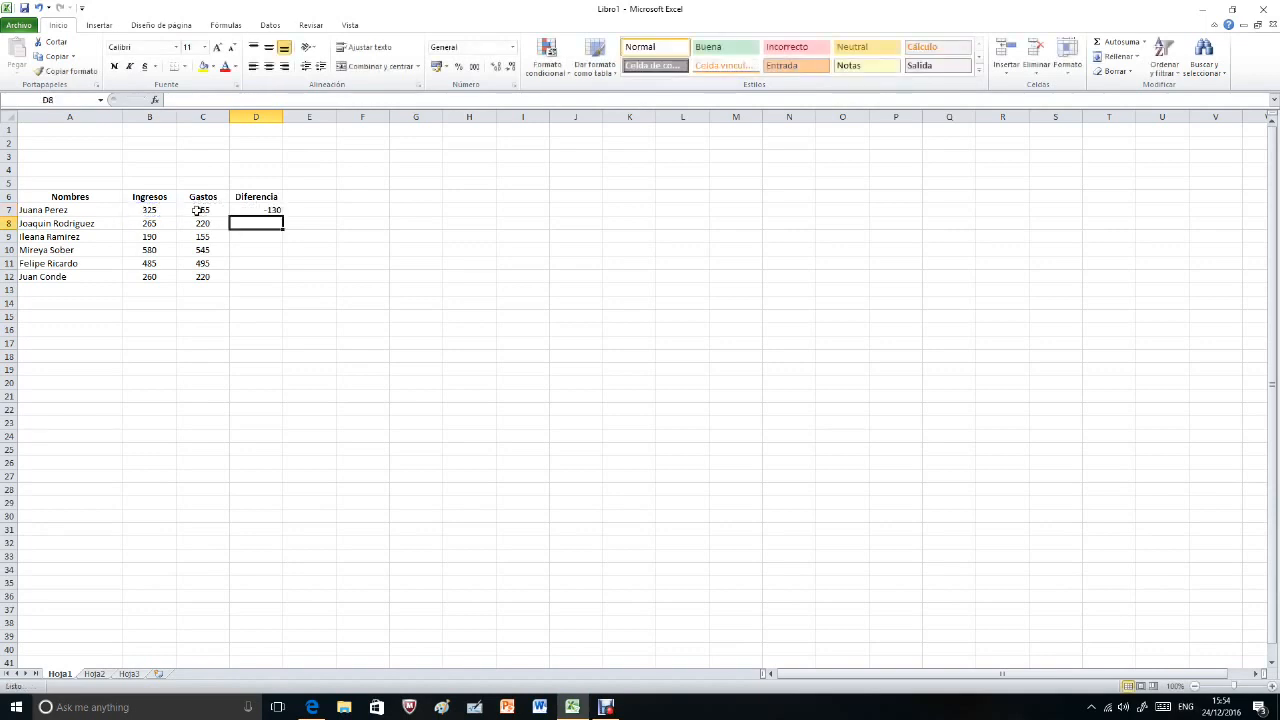
Copy the Diferencia formula from D7 down to D12 and center cells D7 to D12.
{"action": "left_click", "coordinate": [260, 209]}
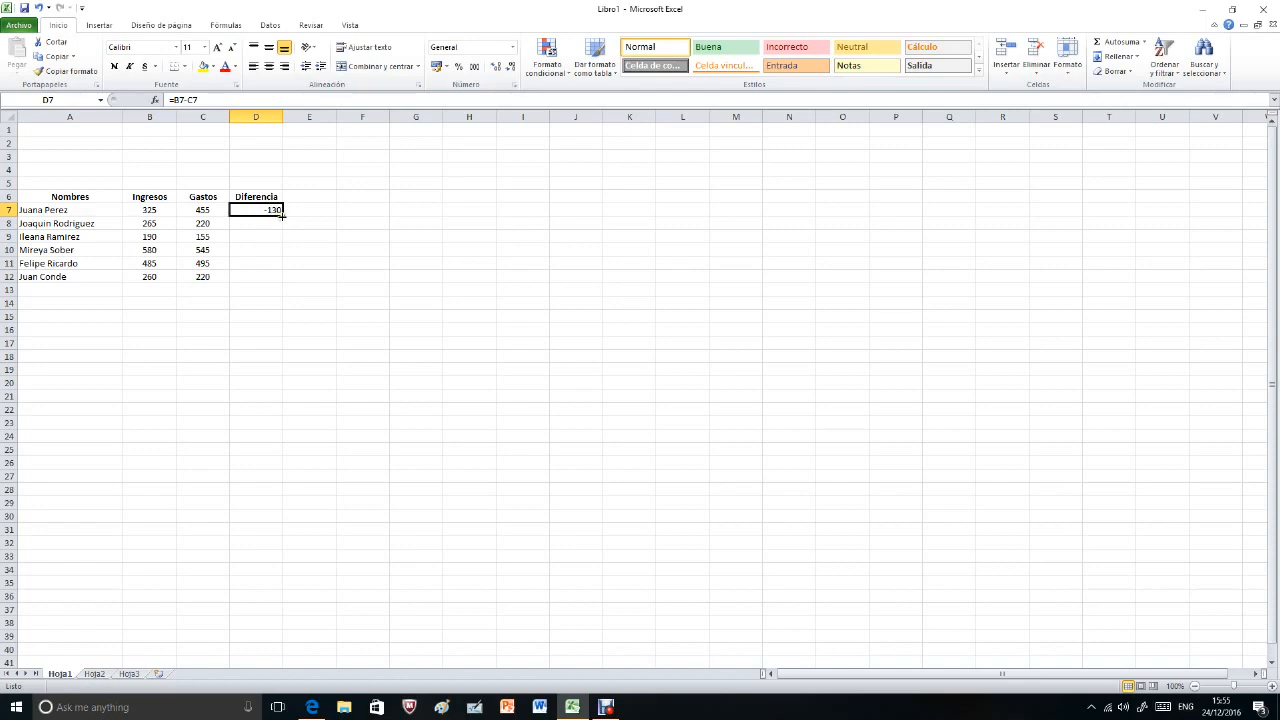
{"action": "left_click", "coordinate": [282, 217]}
{"action": "left_click", "coordinate": [279, 222]}
{"action": "left_click", "coordinate": [277, 236]}
{"action": "left_click", "coordinate": [271, 208]}
{"action": "double_click", "coordinate": [271, 208]}
{"action": "left_click", "coordinate": [260, 235]}
{"action": "left_click", "coordinate": [271, 210]}
{"action": "left_click_drag", "start_coordinate": [281, 216], "coordinate": [279, 277]}
{"action": "left_click", "coordinate": [258, 315]}
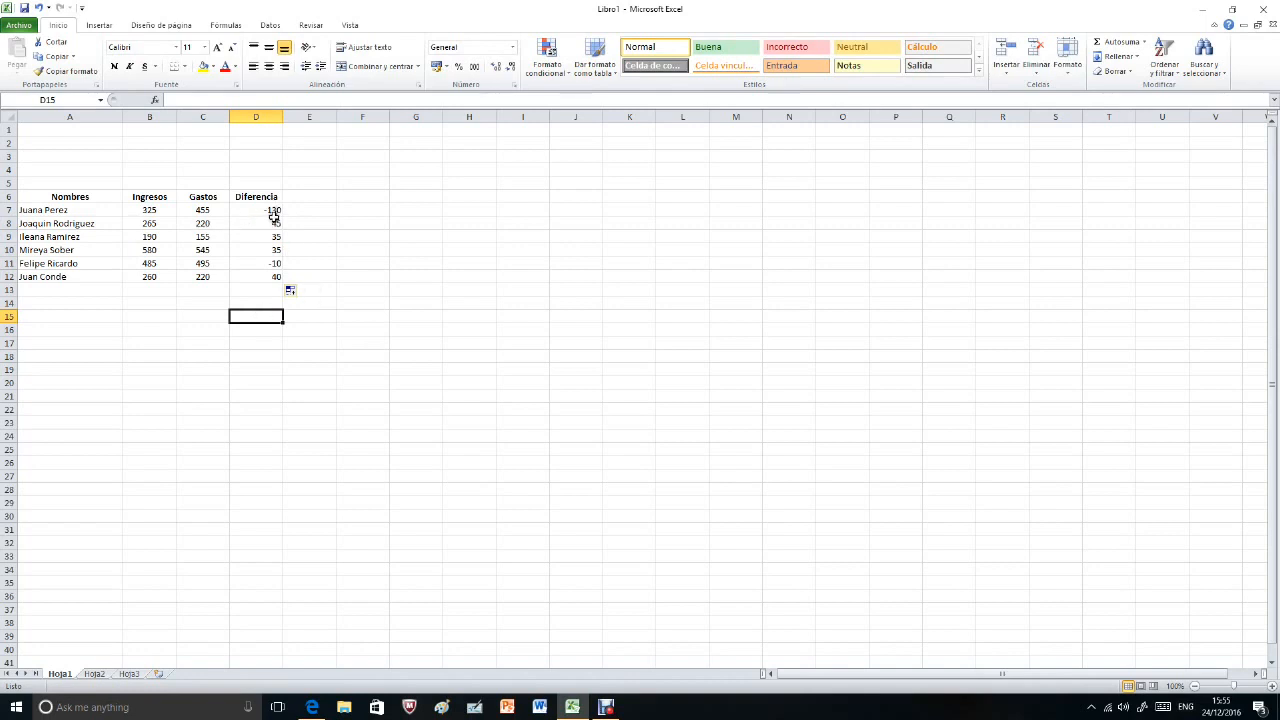
{"action": "left_click_drag", "start_coordinate": [266, 210], "coordinate": [258, 270]}
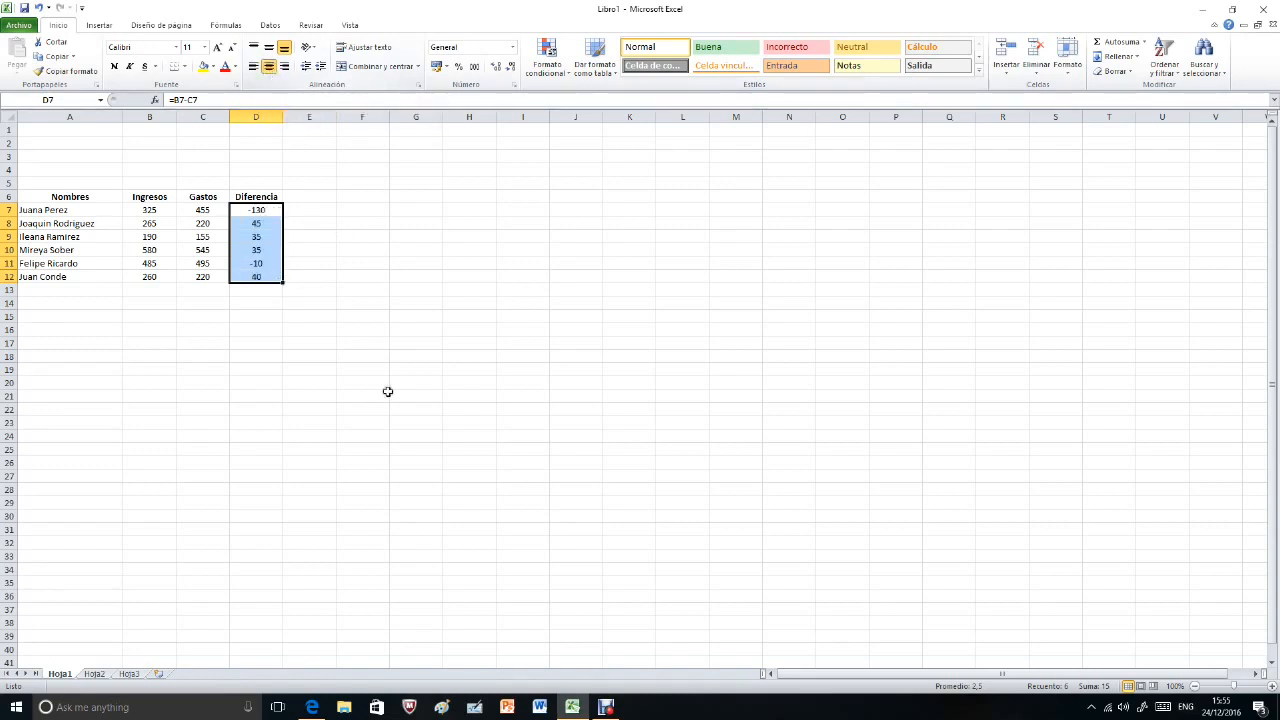
{"action": "left_click", "coordinate": [272, 380]}
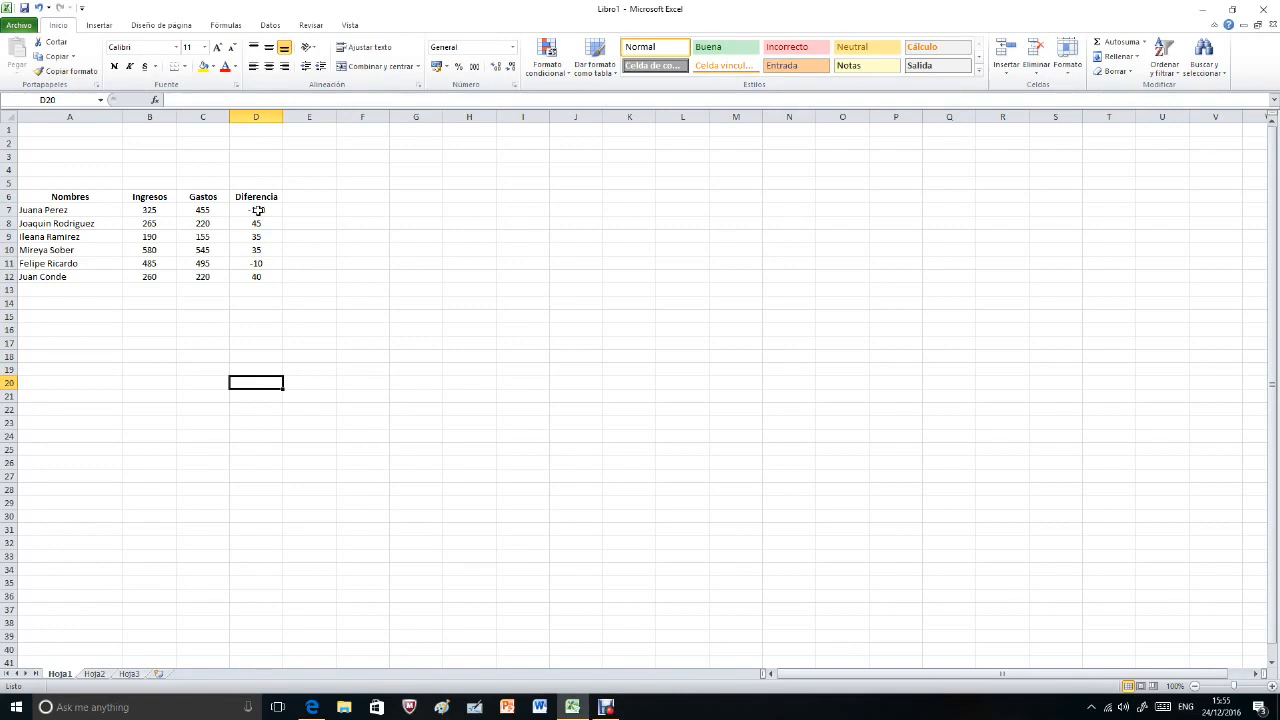
Apply a new conditional formatting rule with a two-color scale to the Diferencia cells D7 to D12, from lowest to highest value.
{"action": "left_click_drag", "start_coordinate": [257, 210], "coordinate": [259, 276]}
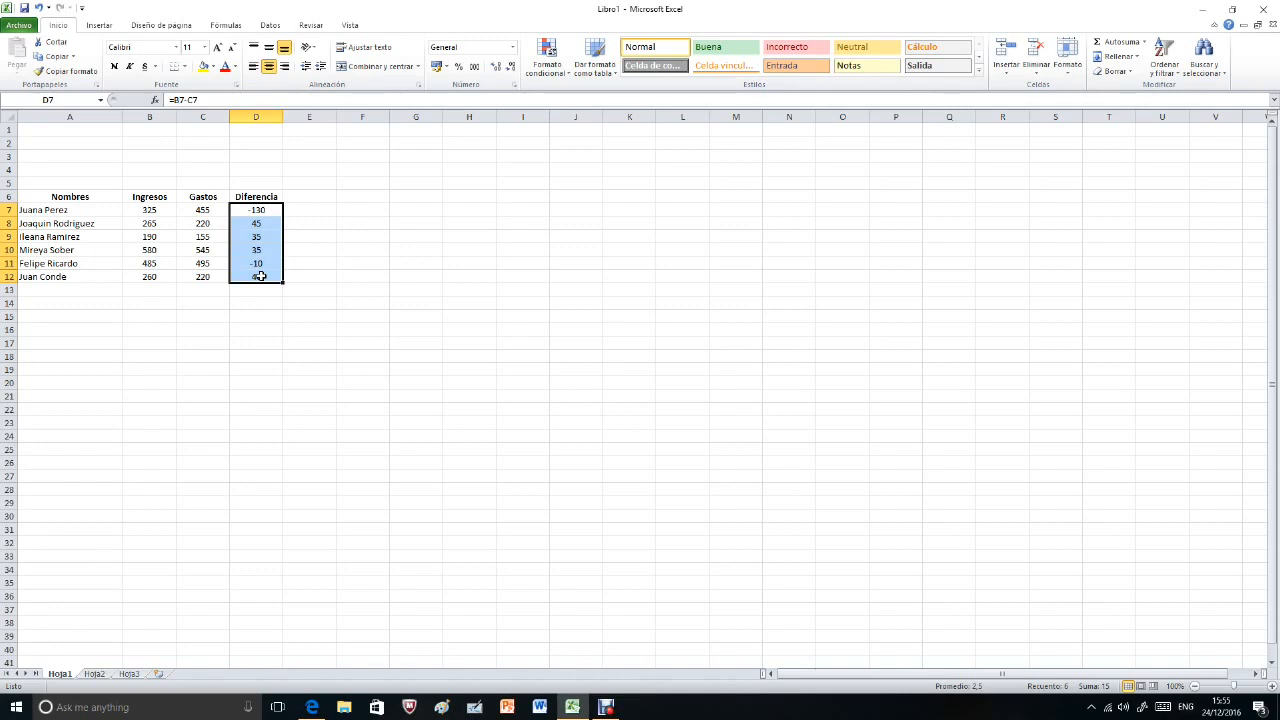
{"action": "left_click", "coordinate": [548, 70]}
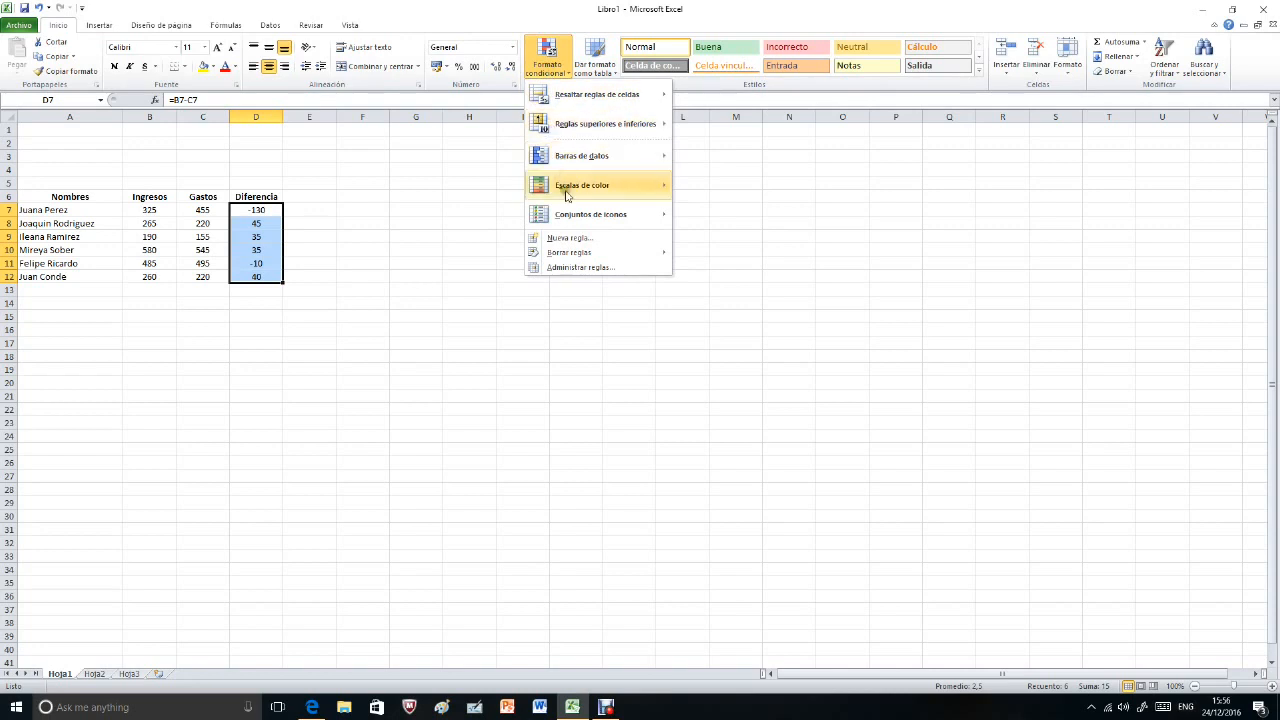
{"action": "left_click", "coordinate": [570, 239]}
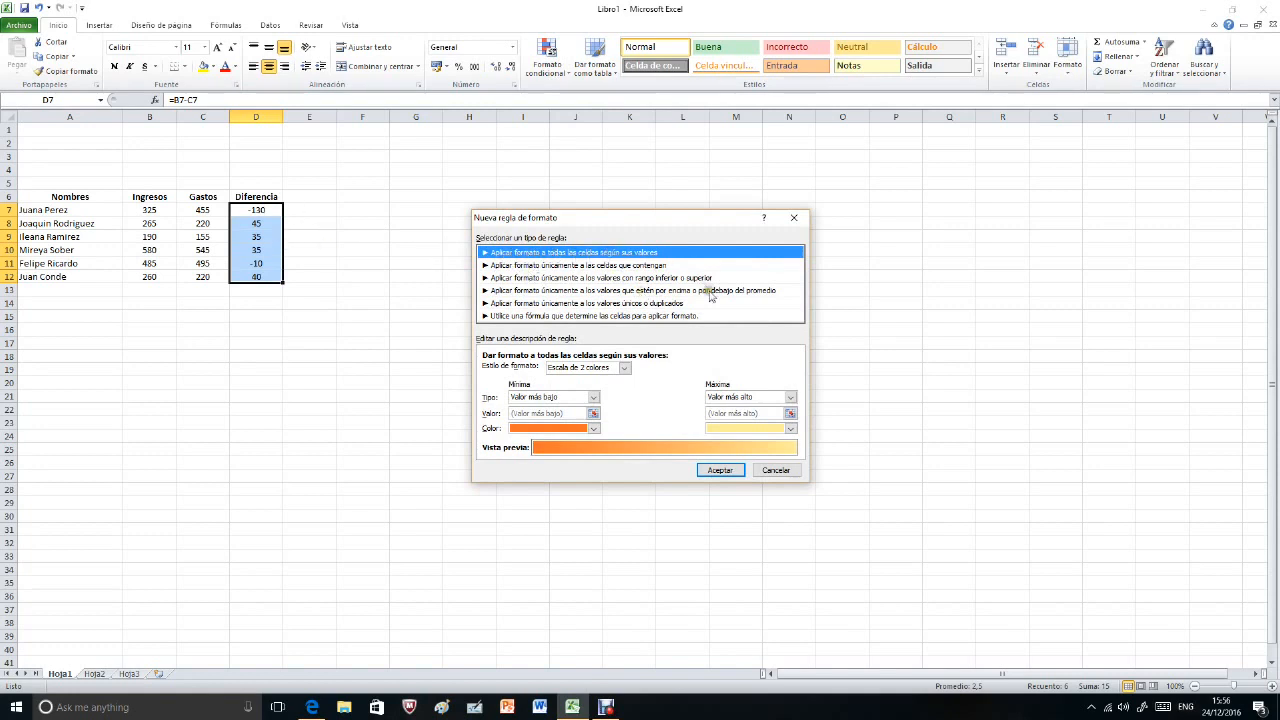
{"action": "left_click", "coordinate": [721, 467]}
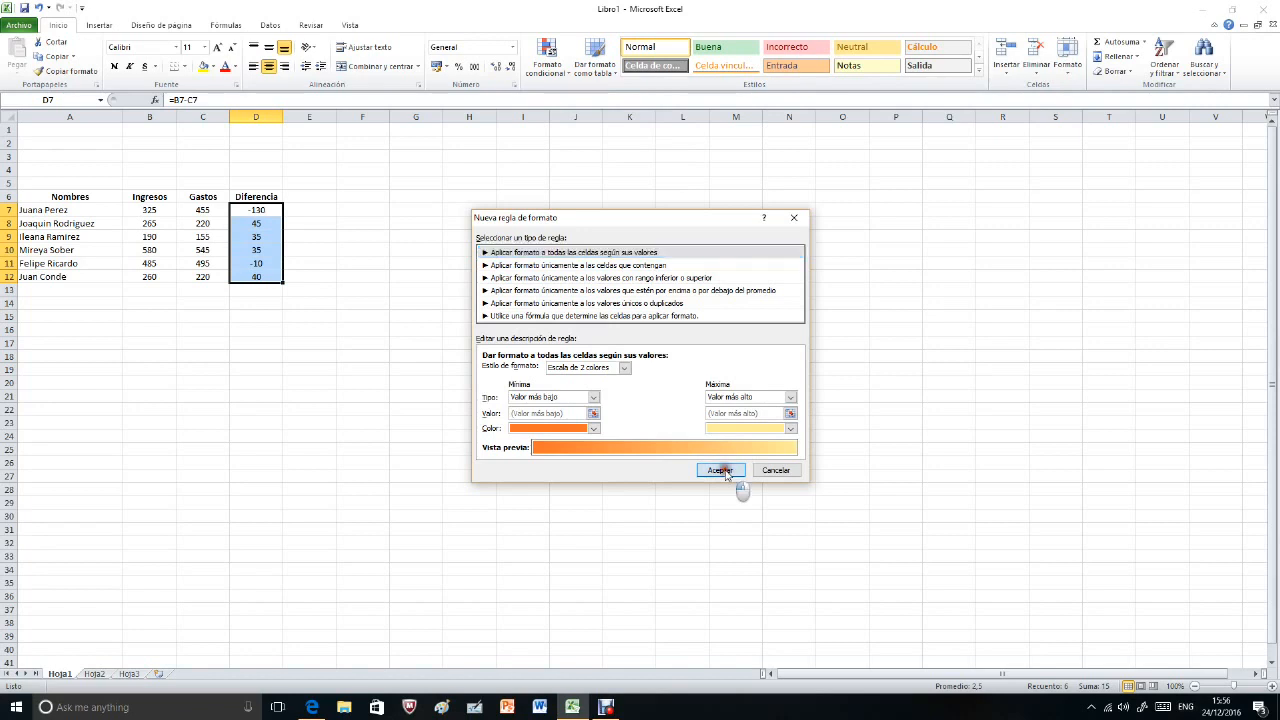
{"action": "left_click", "coordinate": [300, 222]}
Clear the conditional formatting rules from the Diferencia cells D7 to D12.
{"action": "left_click_drag", "start_coordinate": [257, 210], "coordinate": [254, 275]}
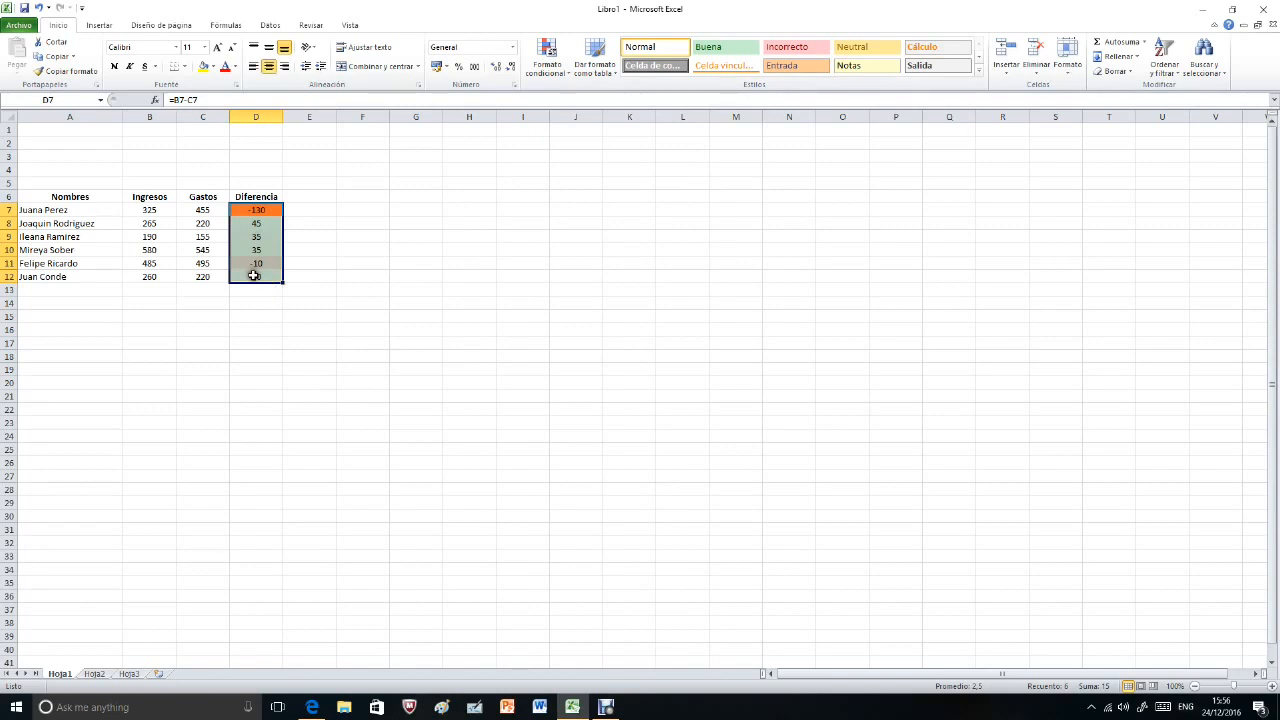
{"action": "left_click", "coordinate": [547, 70]}
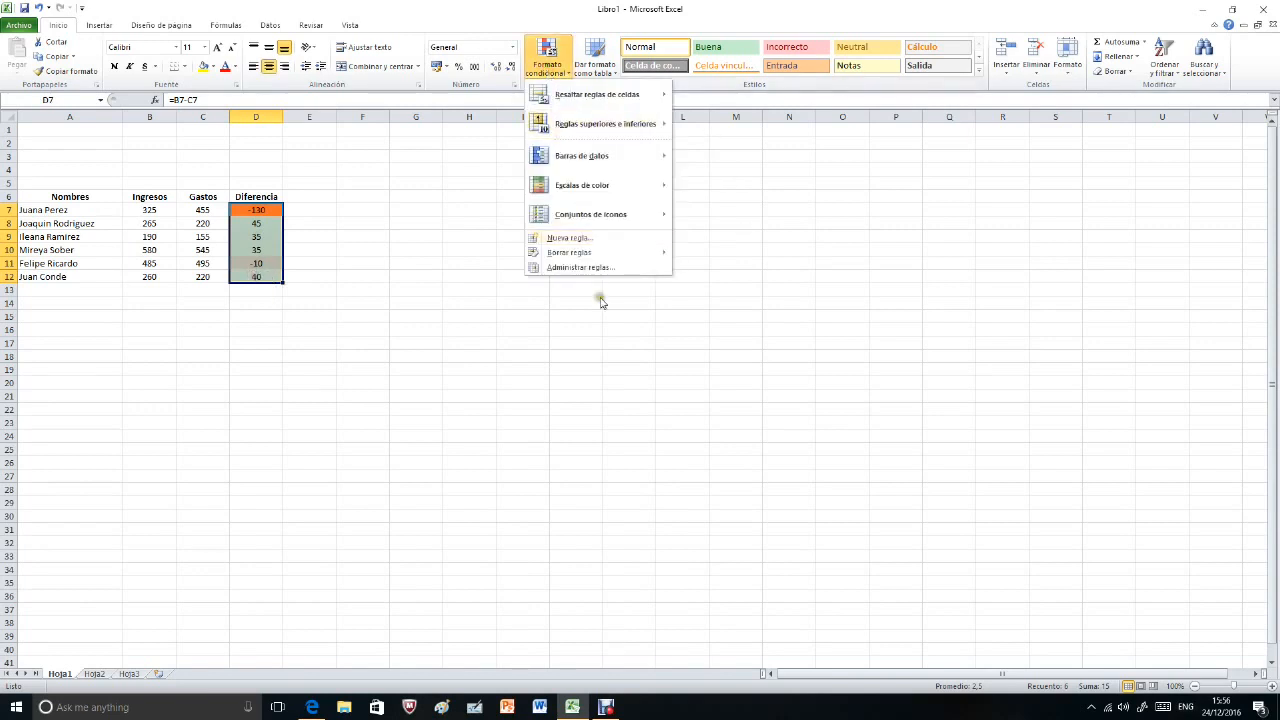
{"action": "mouse_move", "coordinate": [580, 258]}
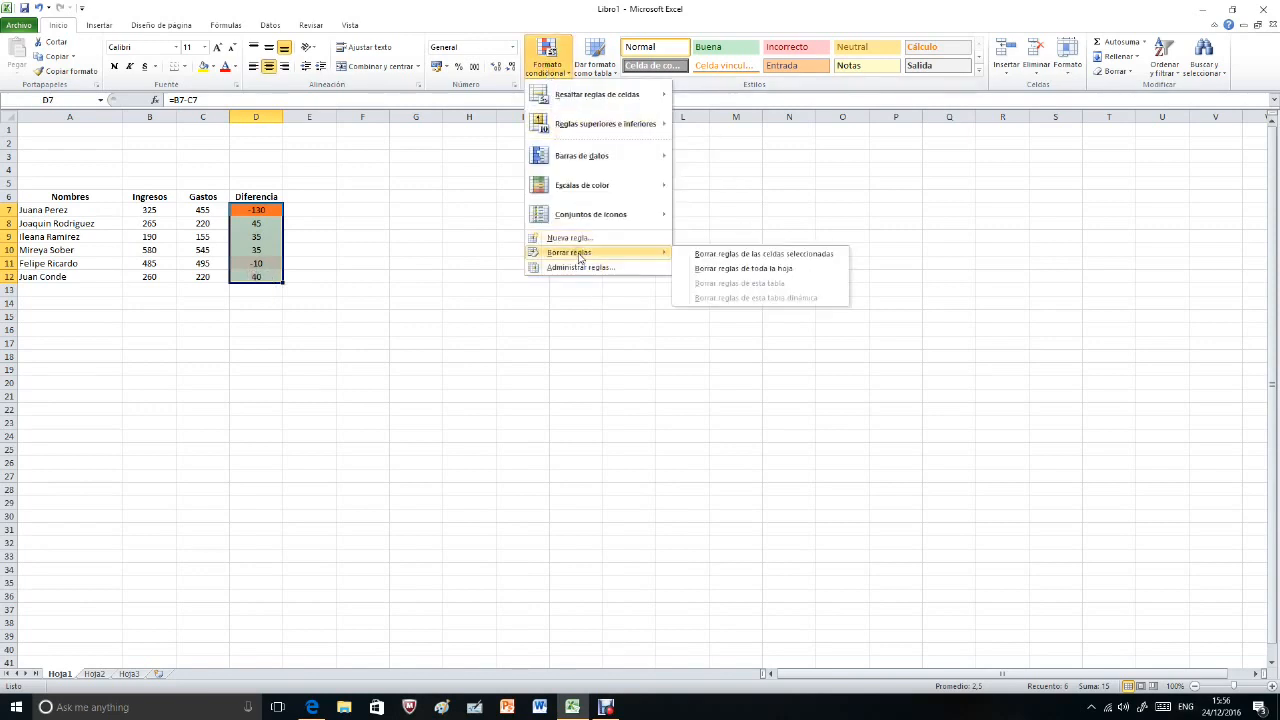
{"action": "left_click", "coordinate": [706, 254]}
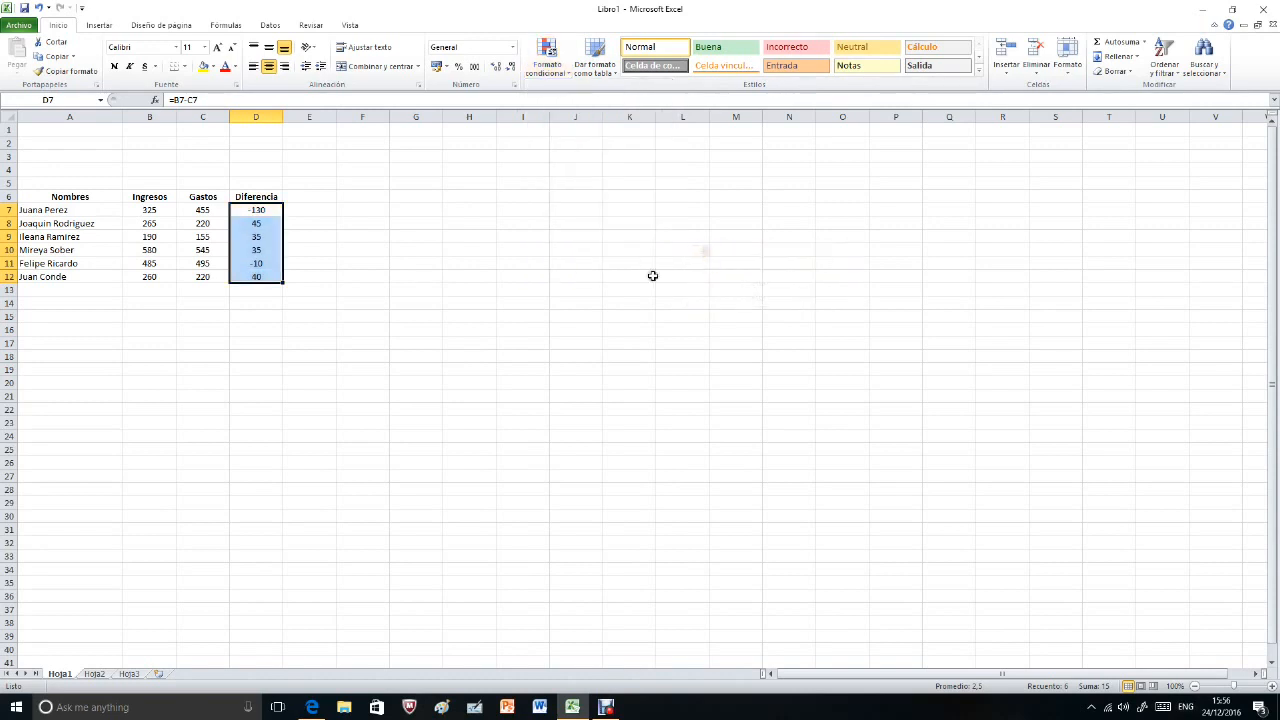
Start a new conditional formatting rule for cell D7 that formats only cells that contain a specified value.
{"action": "left_click", "coordinate": [515, 318]}
{"action": "left_click", "coordinate": [266, 210]}
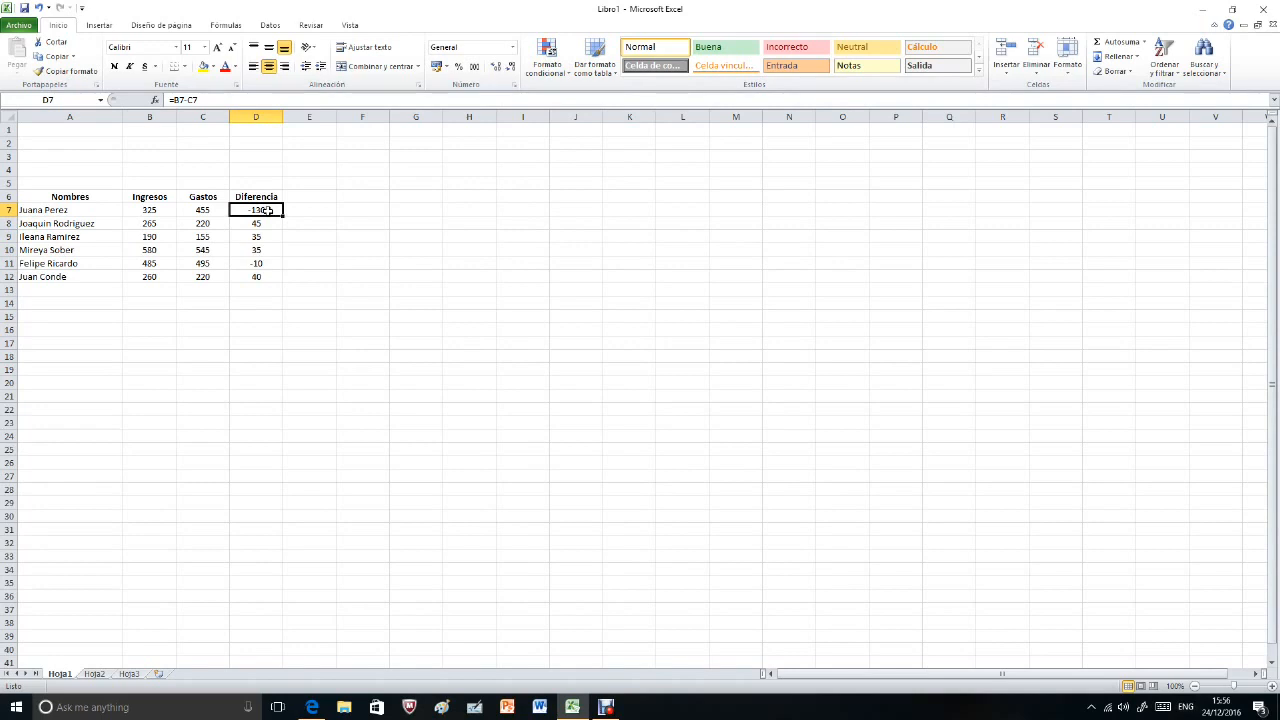
{"action": "left_click", "coordinate": [550, 73]}
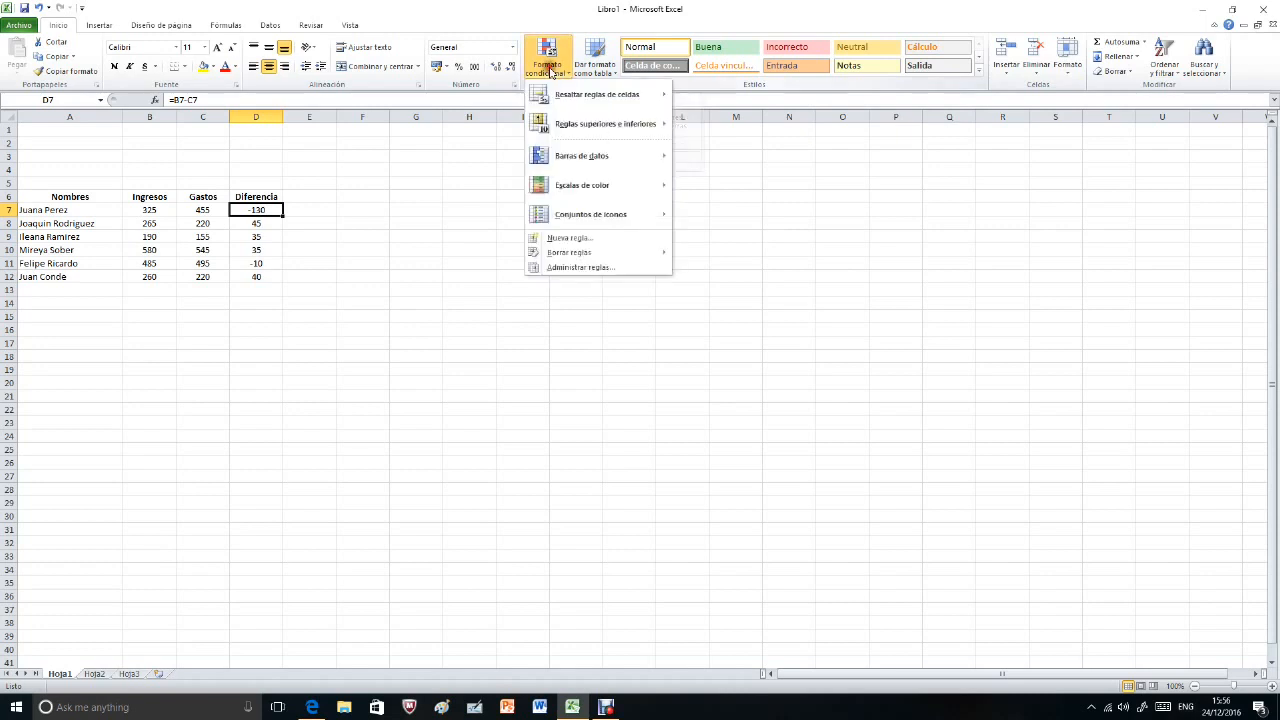
{"action": "left_click", "coordinate": [572, 241]}
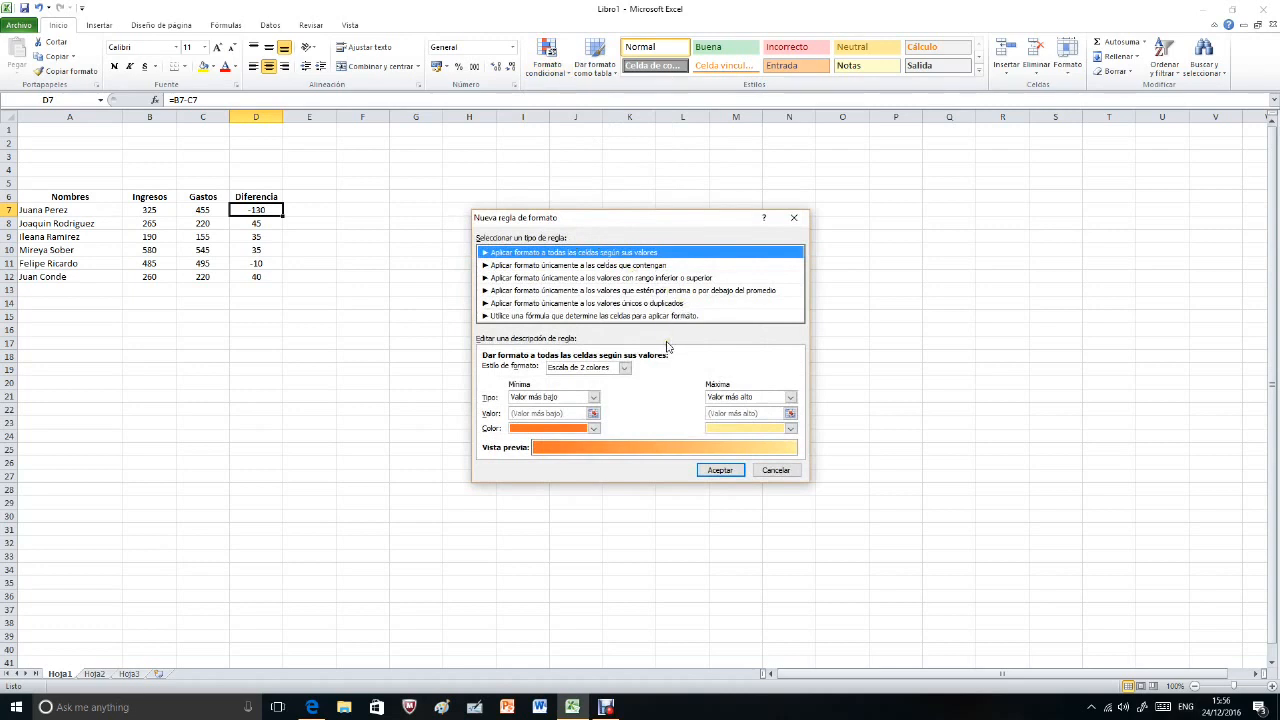
{"action": "left_click", "coordinate": [597, 265]}
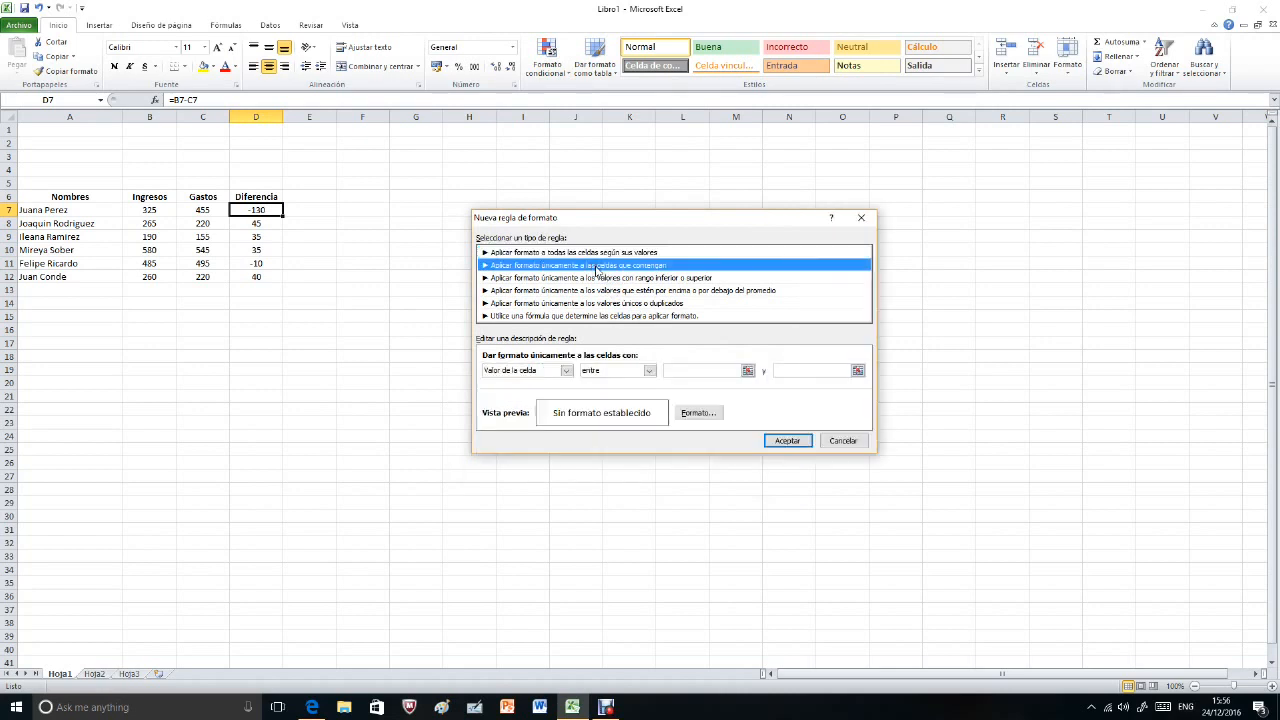
Set the rule's condition to a cell value greater than (mayor que) 0.
{"action": "left_click", "coordinate": [565, 370]}
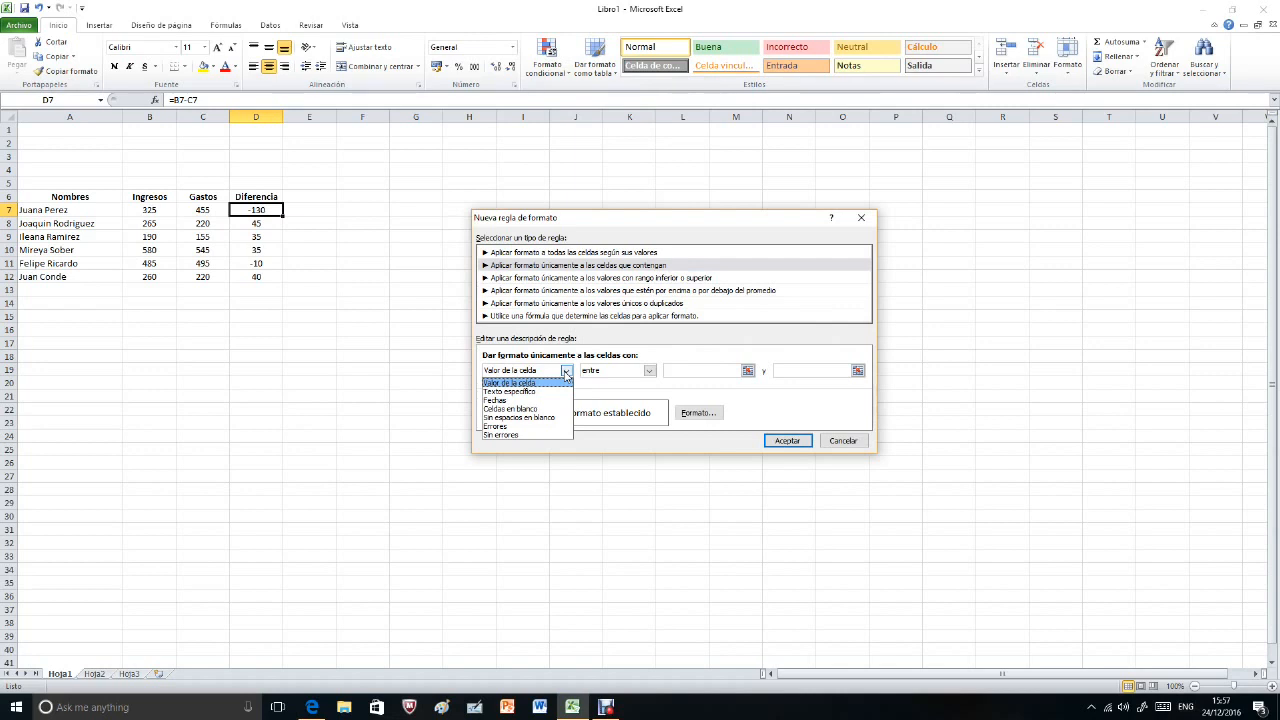
{"action": "left_click", "coordinate": [565, 372]}
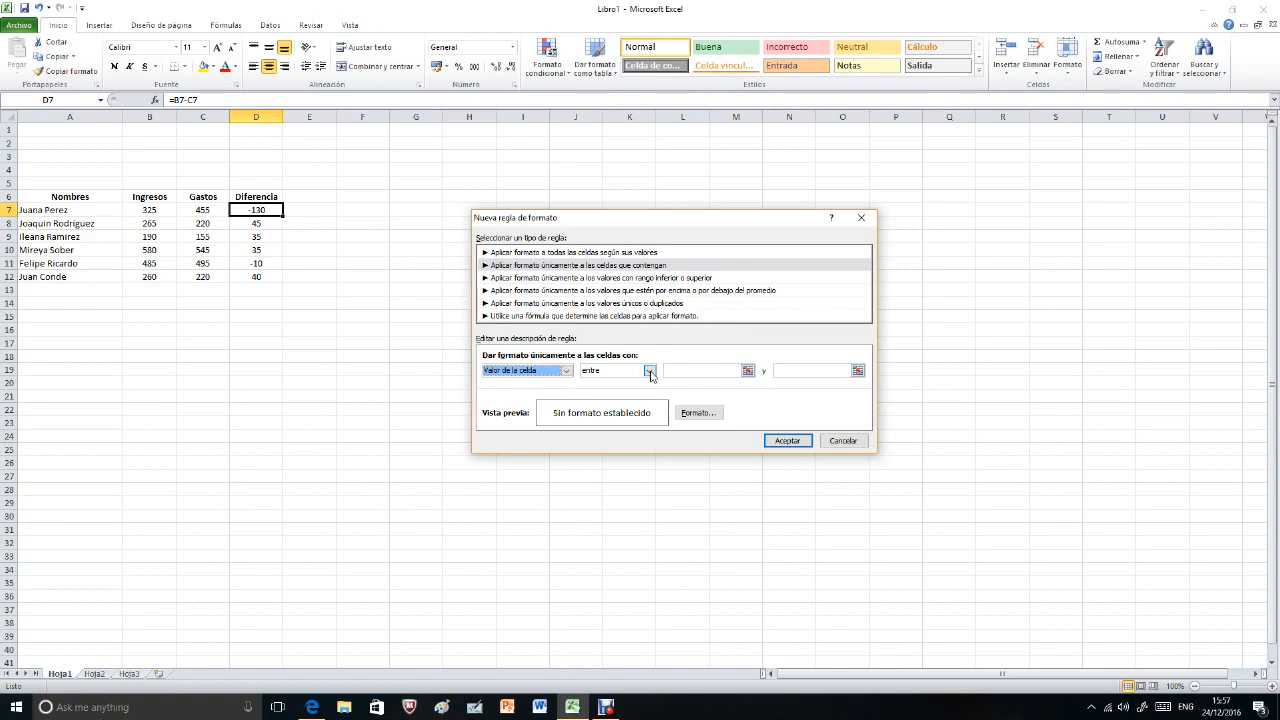
{"action": "left_click", "coordinate": [649, 371]}
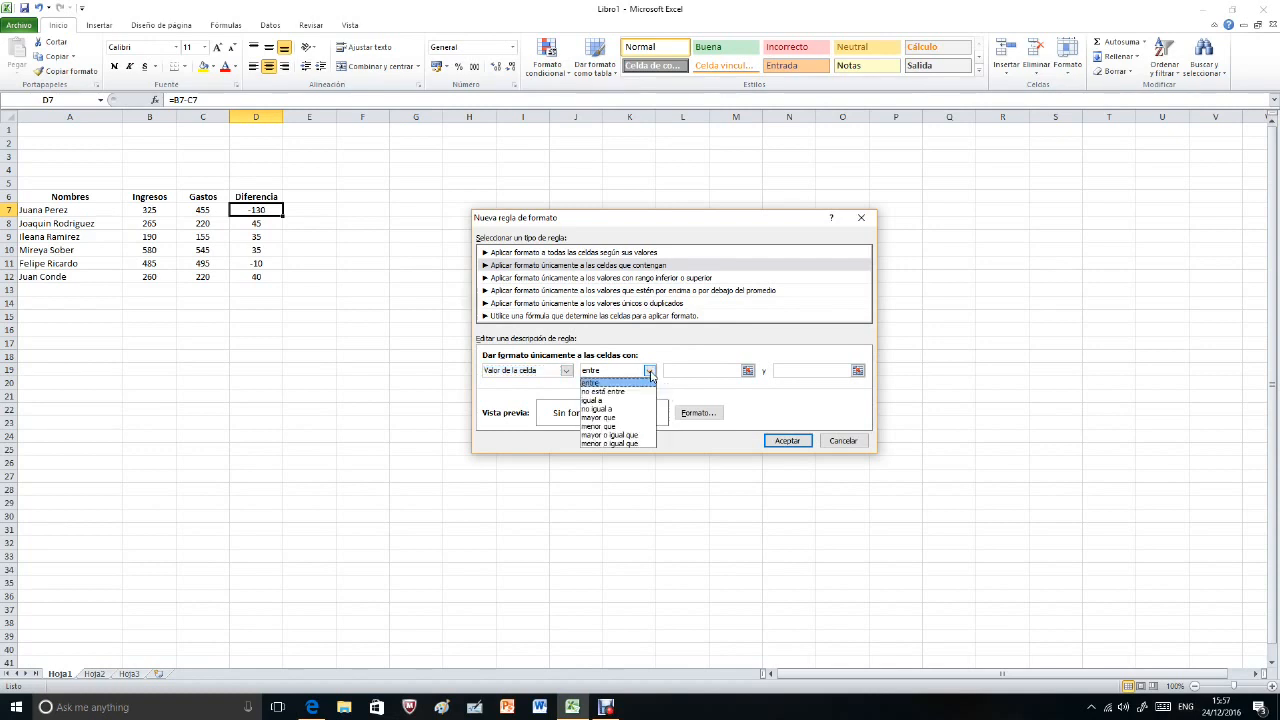
{"action": "left_click", "coordinate": [650, 373]}
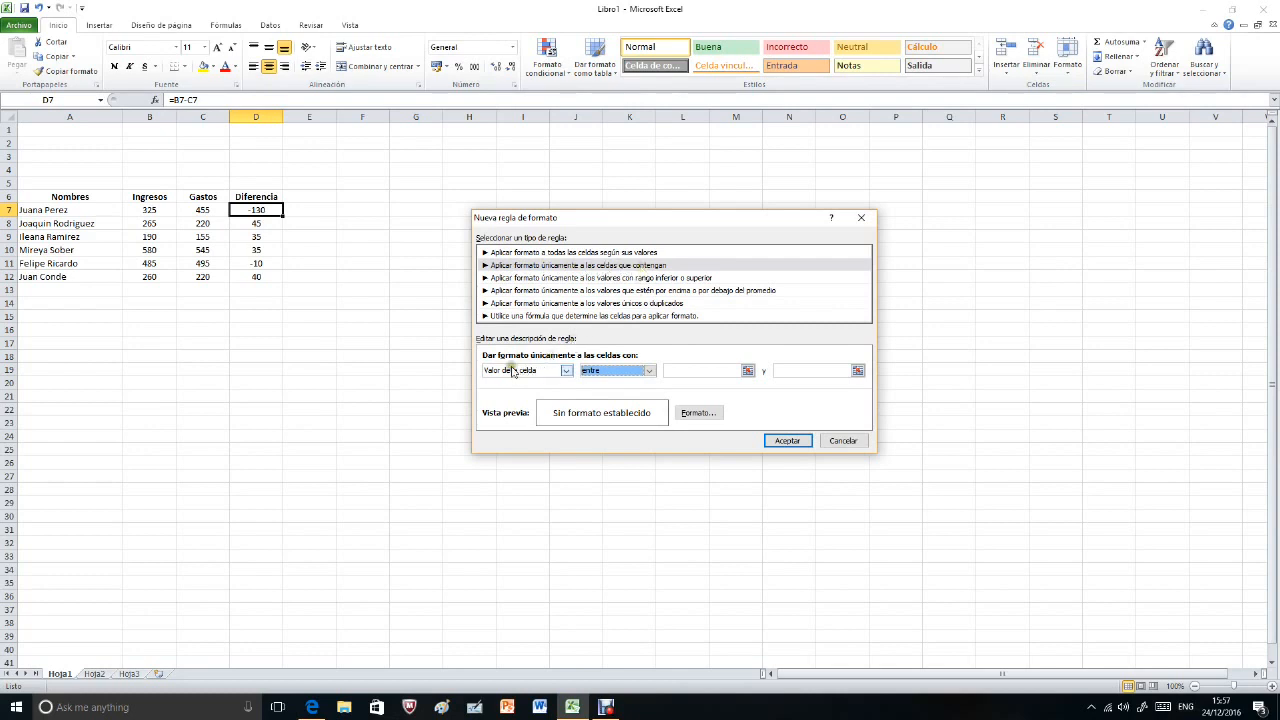
{"action": "left_click", "coordinate": [564, 371]}
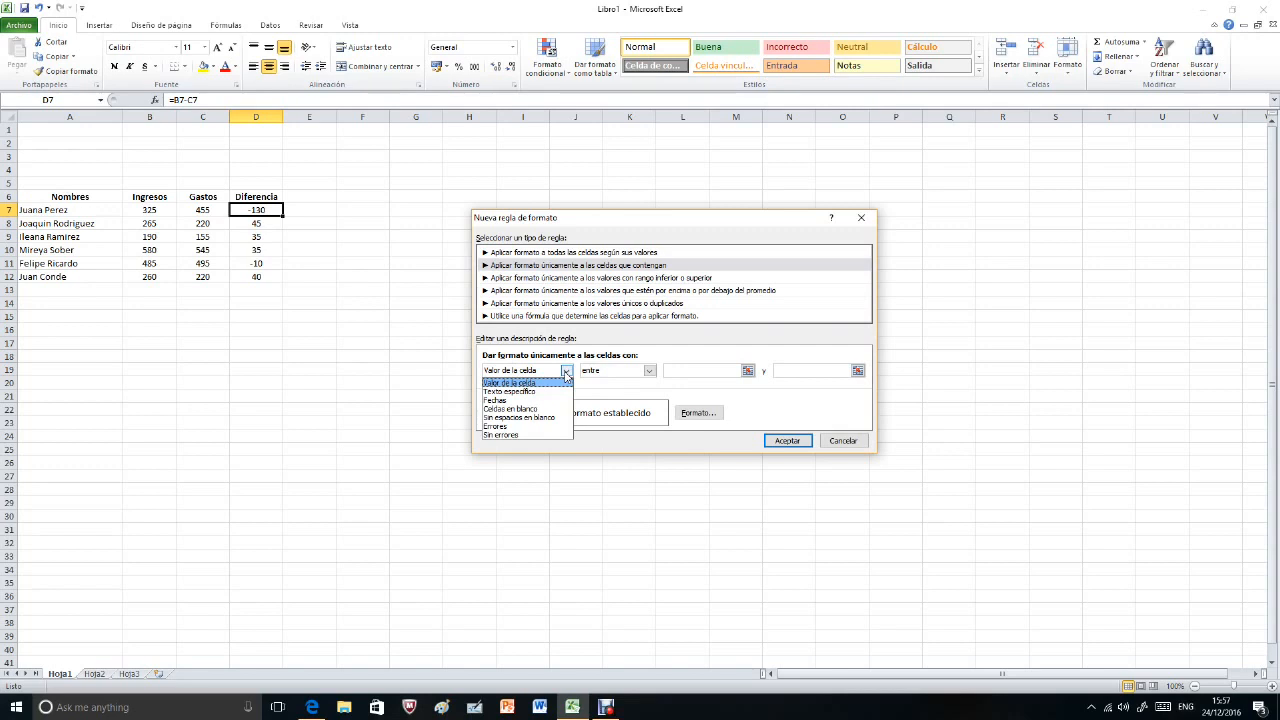
{"action": "left_click", "coordinate": [565, 372]}
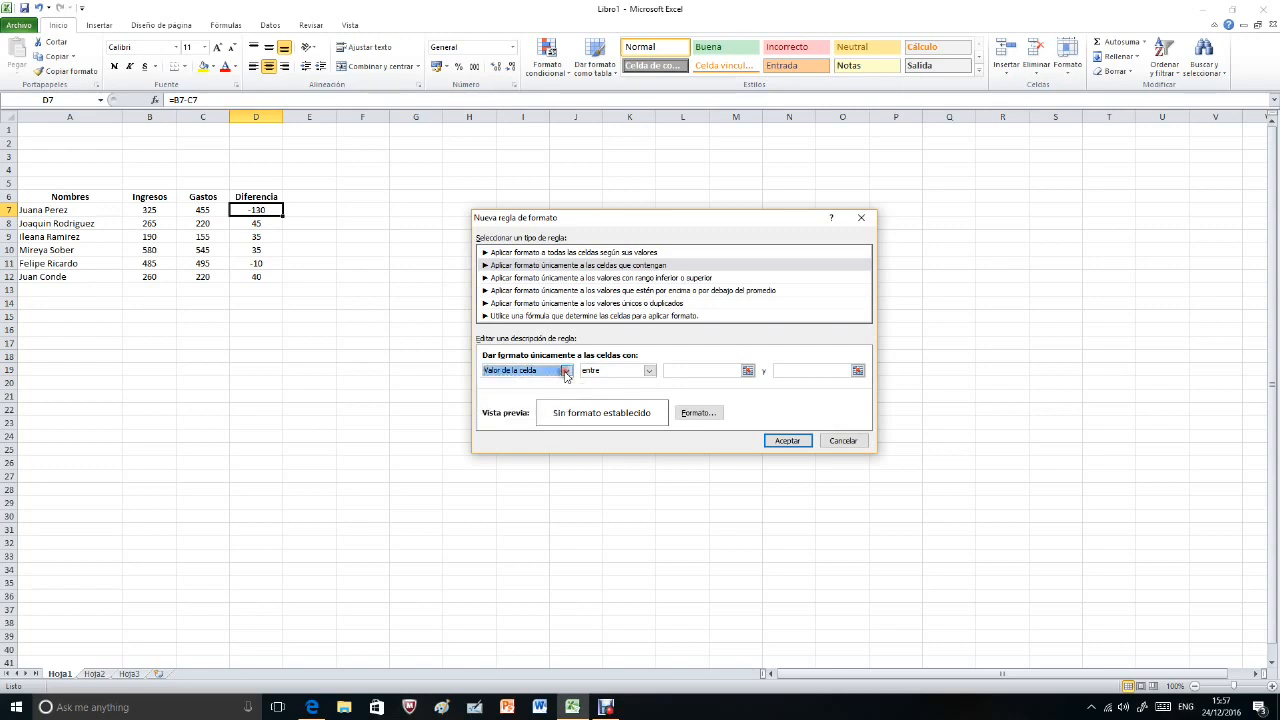
{"action": "left_click", "coordinate": [649, 371]}
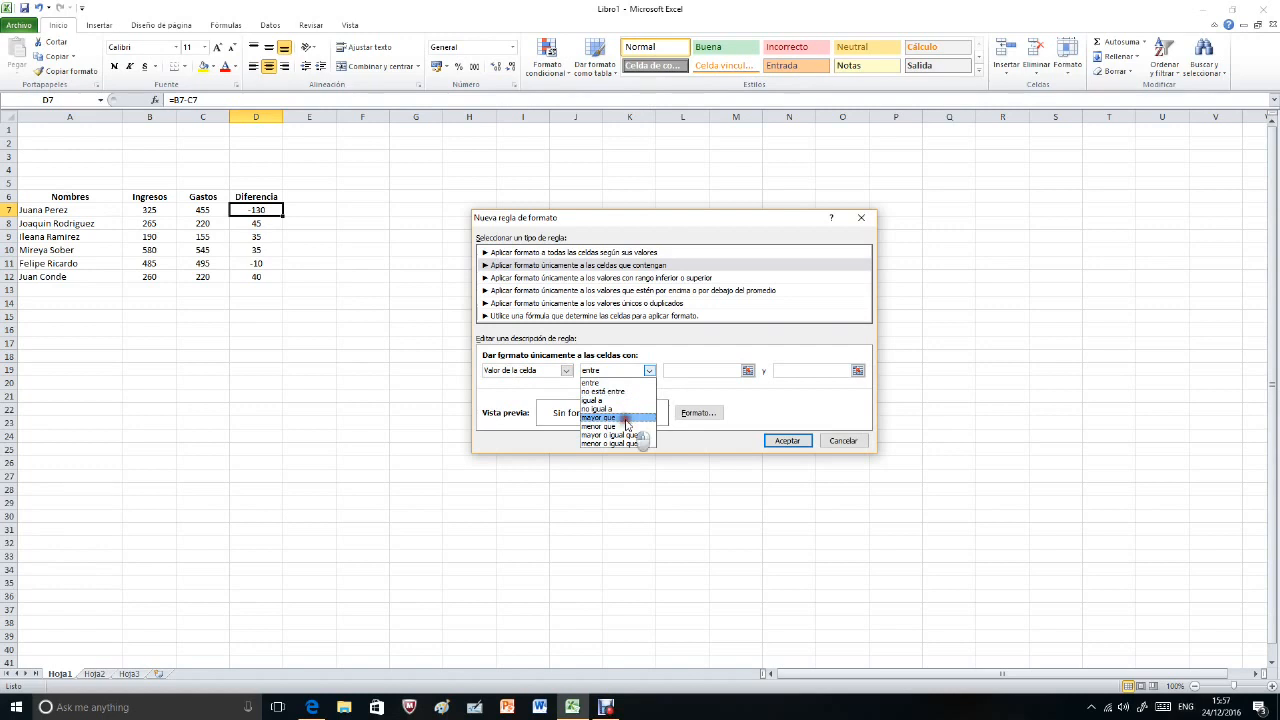
{"action": "left_click", "coordinate": [626, 419]}
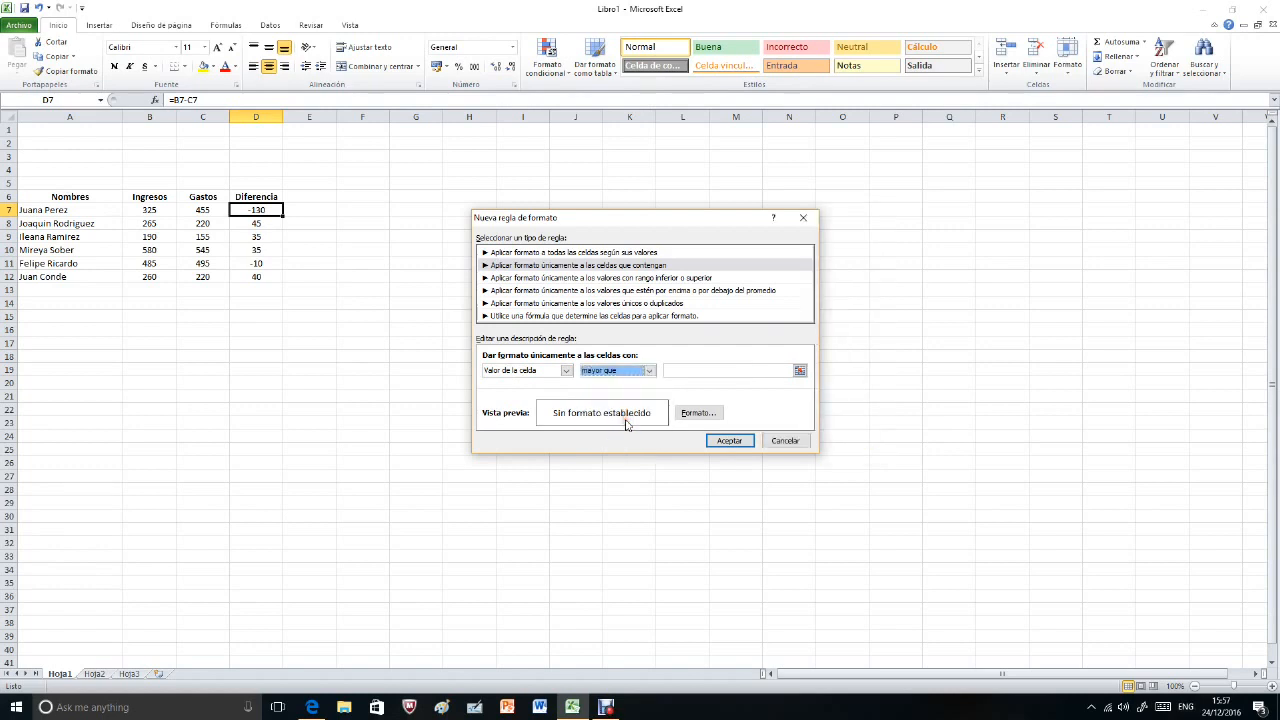
{"action": "left_click", "coordinate": [719, 370]}
{"action": "type", "text": "0"}
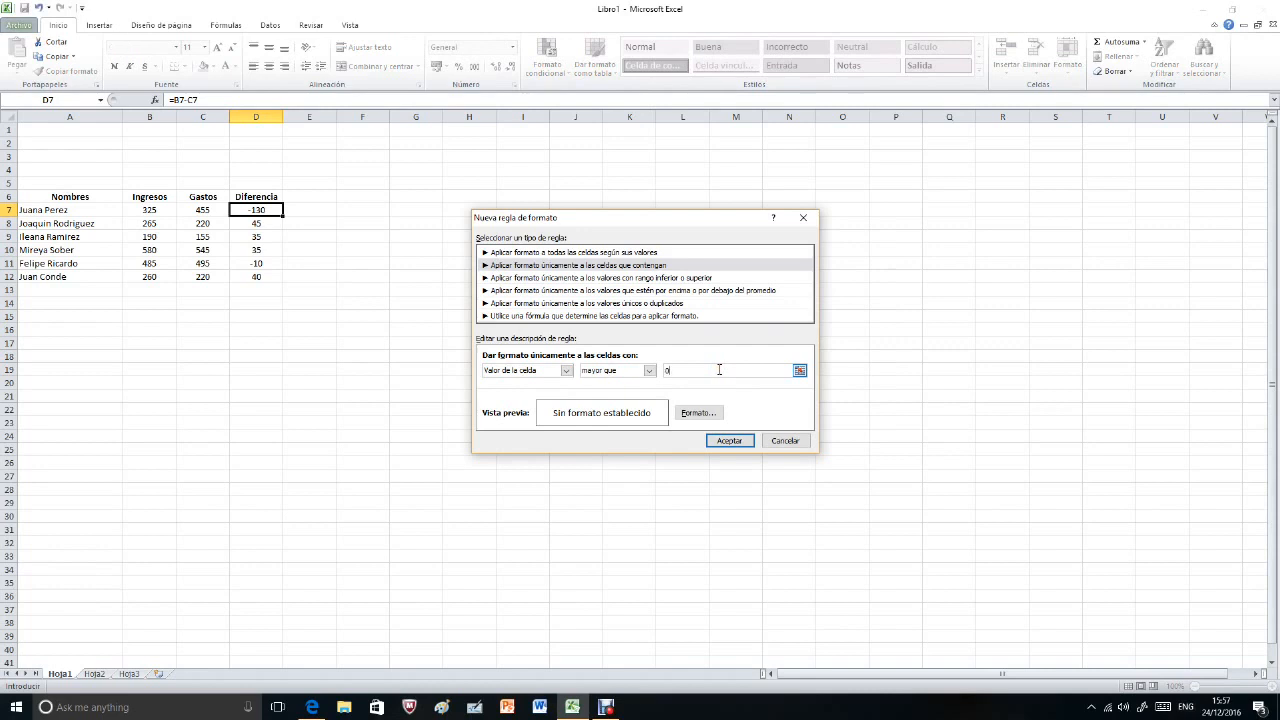
Set the font for the greater-than-0 rule to bold (Negrita) and standard red.
{"action": "left_click", "coordinate": [694, 416]}
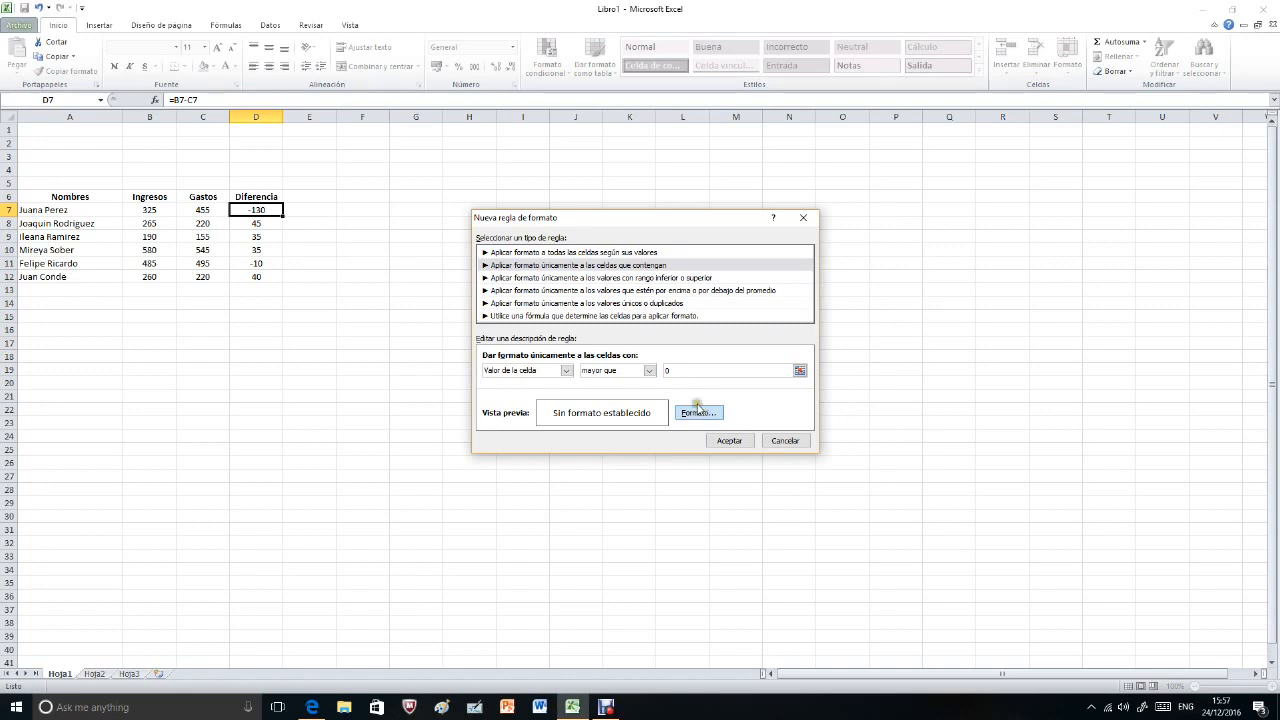
{"action": "left_click", "coordinate": [694, 417]}
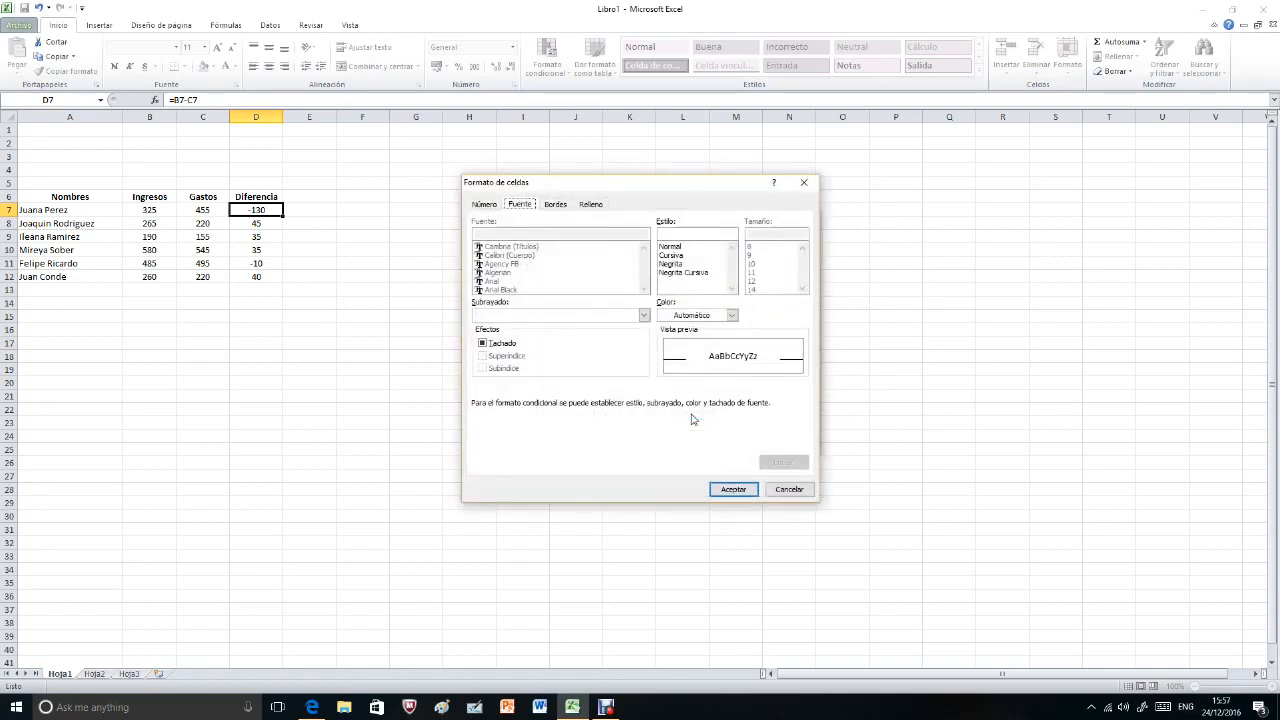
{"action": "left_click", "coordinate": [670, 264]}
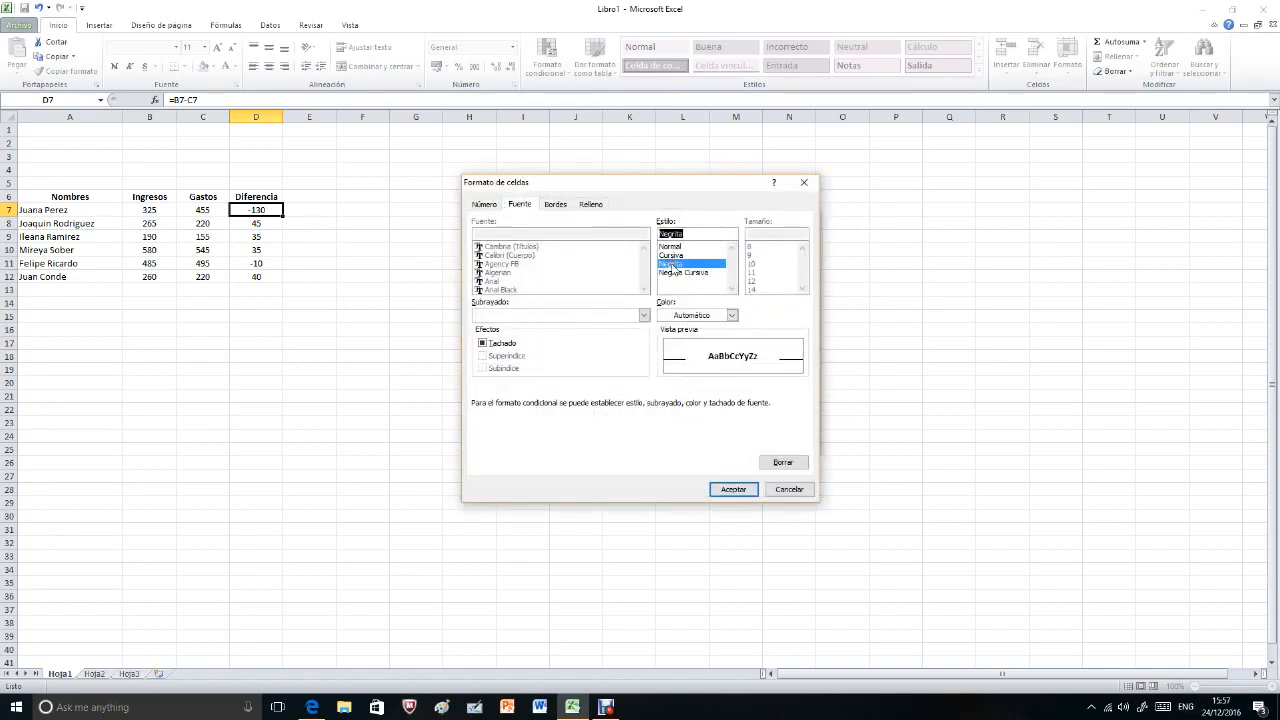
{"action": "left_click", "coordinate": [733, 316]}
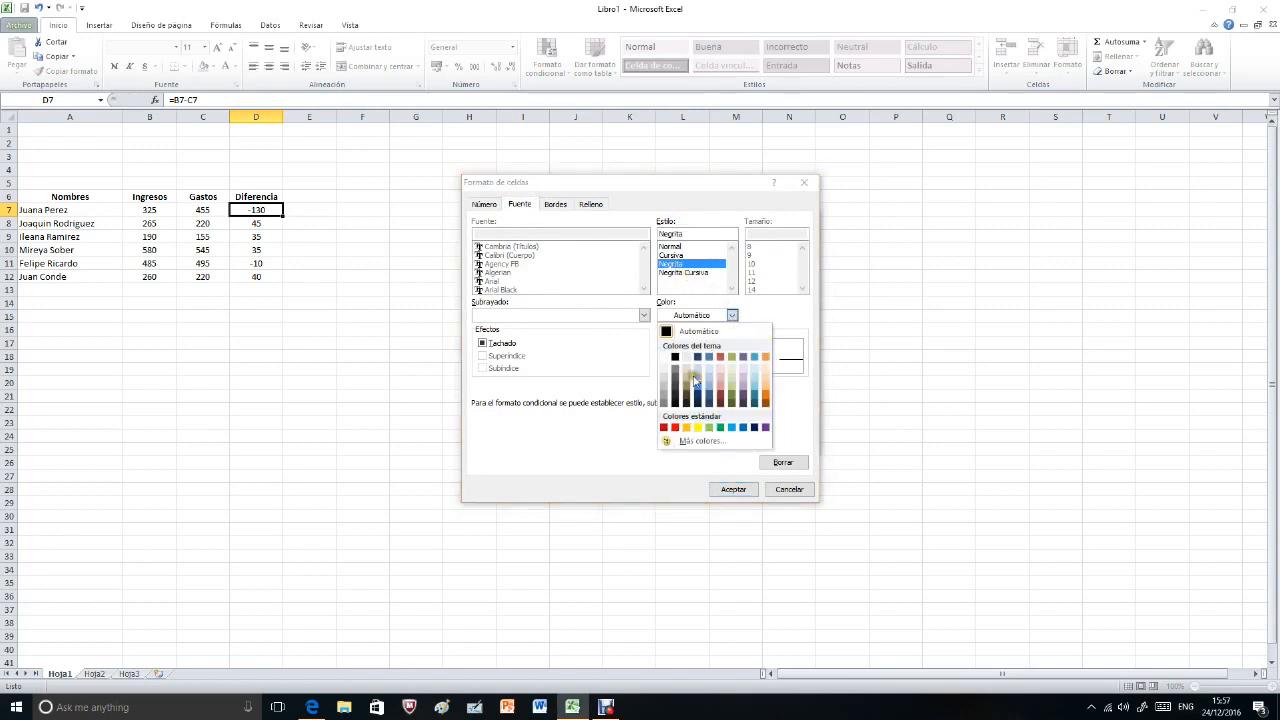
{"action": "left_click", "coordinate": [675, 428]}
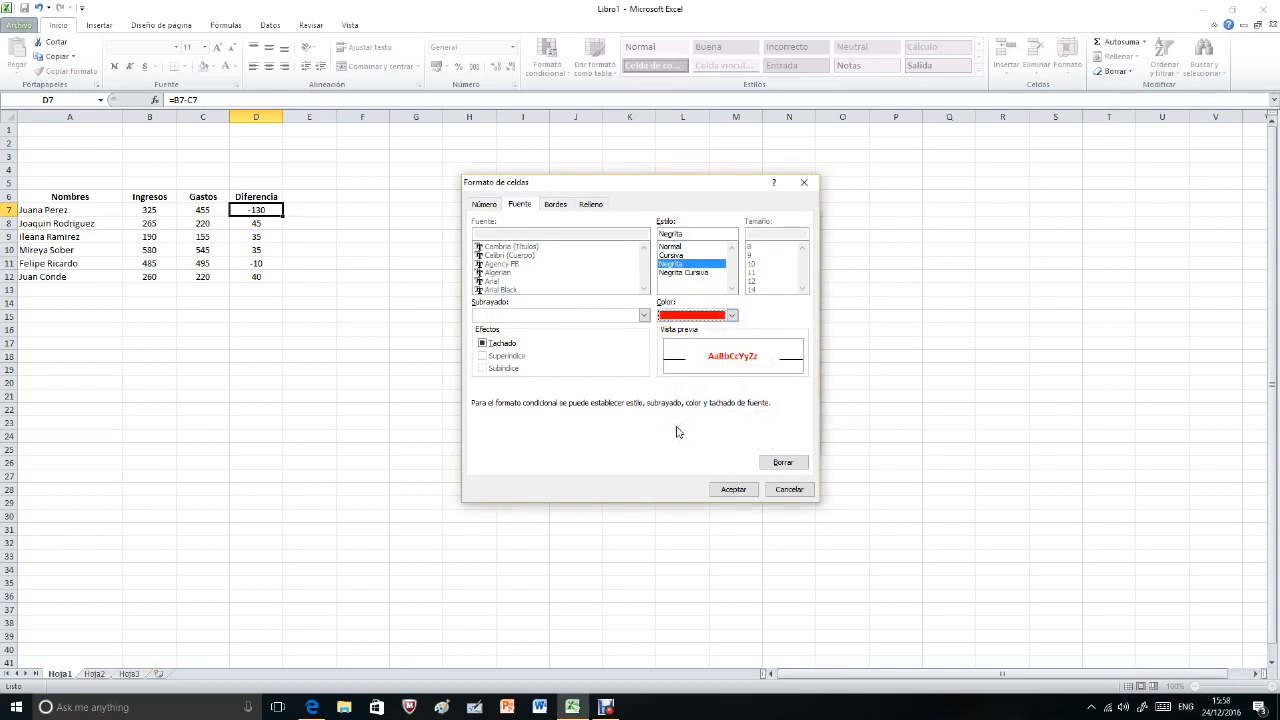
Give the greater-than-0 format a light blue background fill and apply the rule to D7.
{"action": "left_click", "coordinate": [591, 205]}
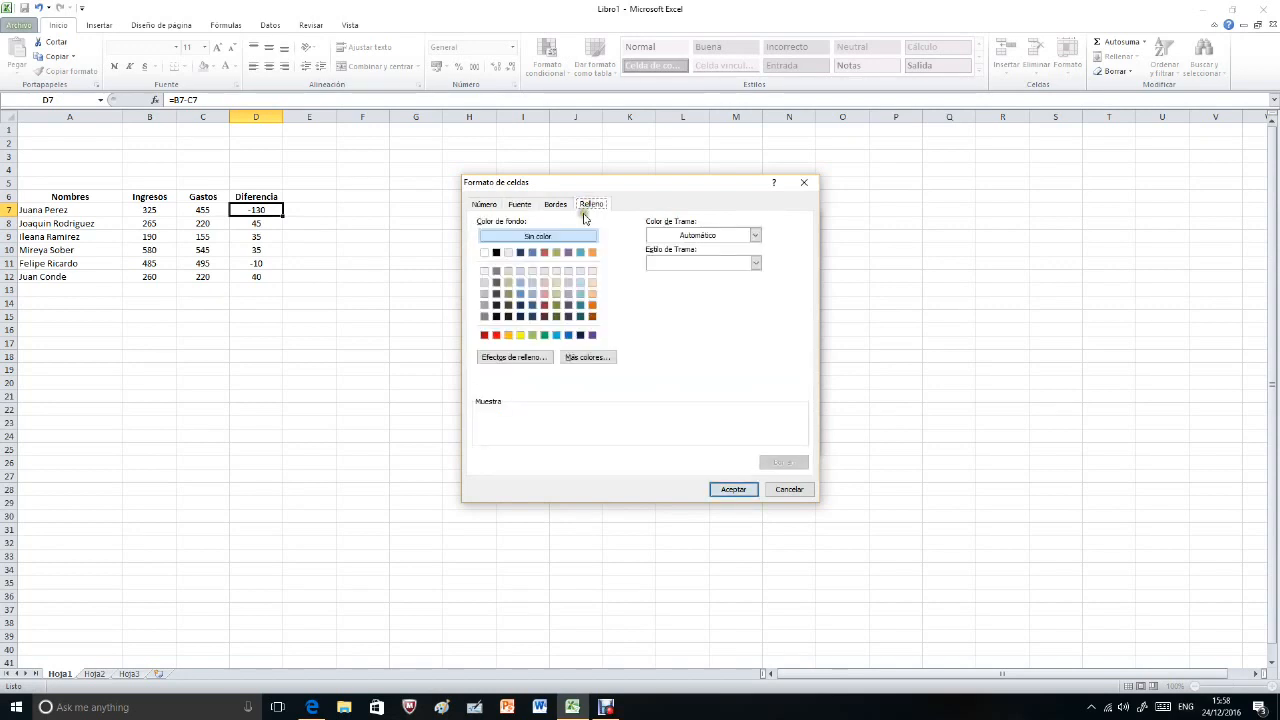
{"action": "left_click", "coordinate": [520, 284]}
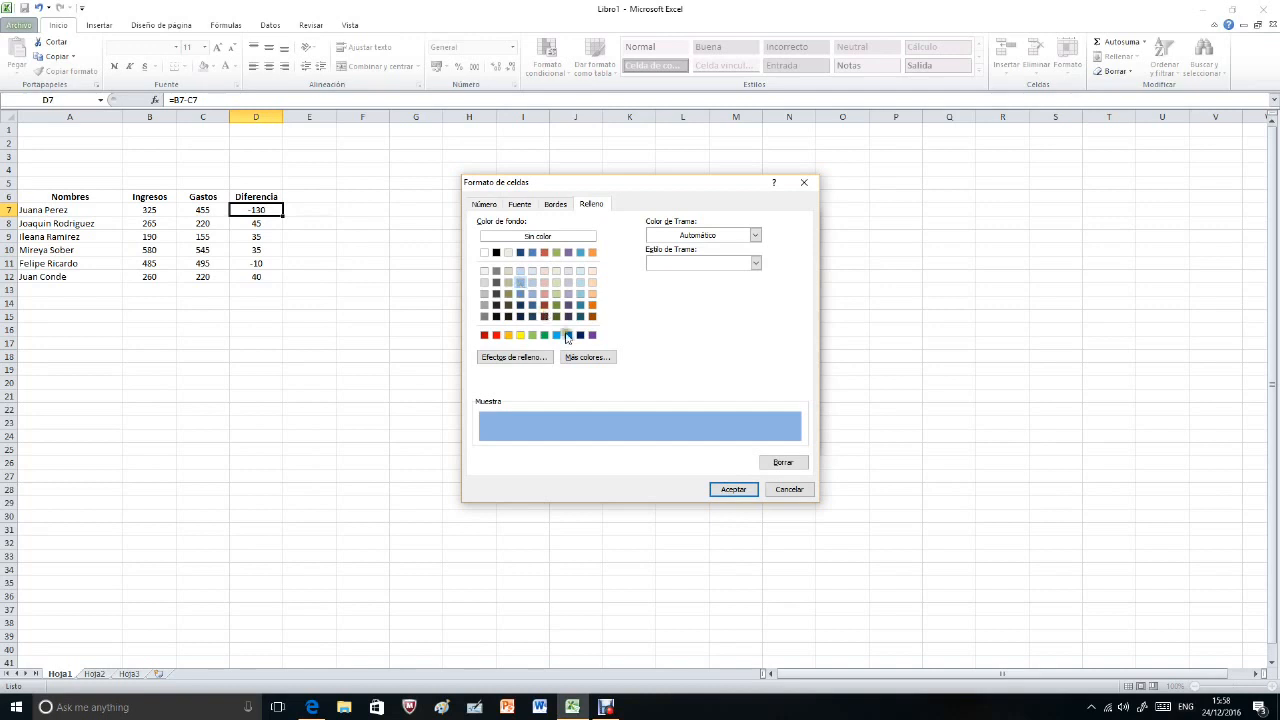
{"action": "left_click", "coordinate": [741, 492]}
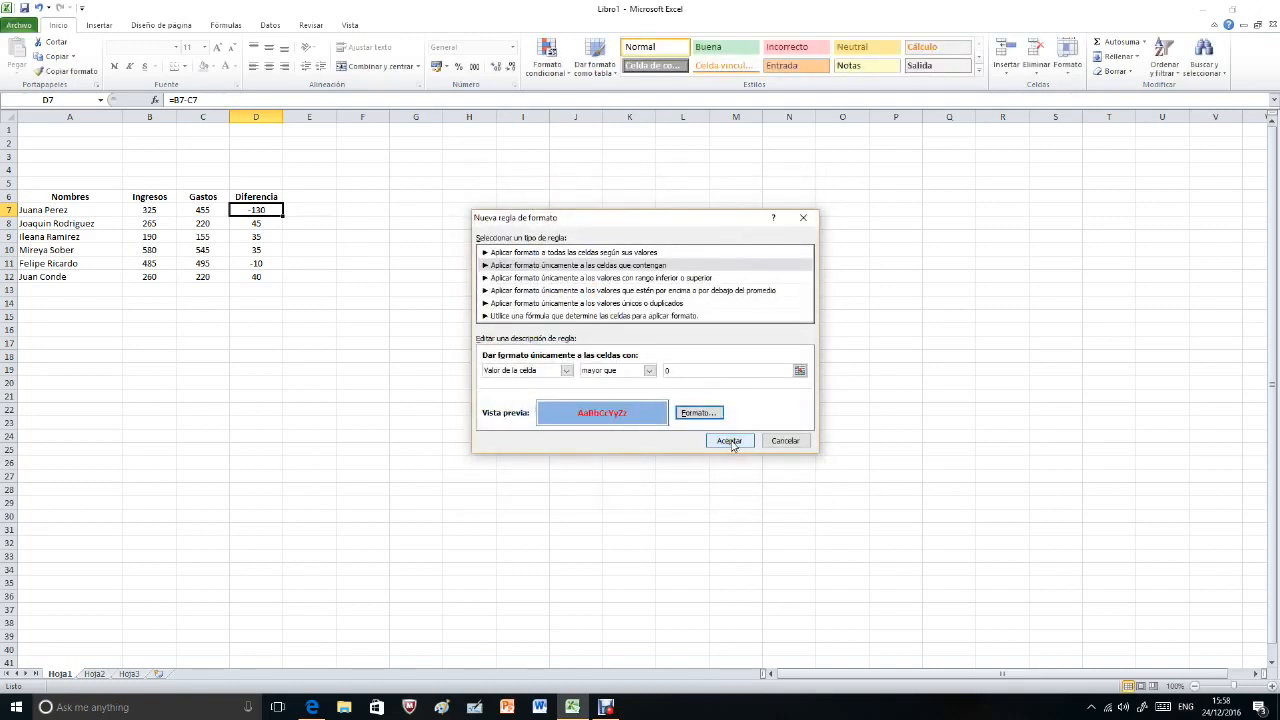
{"action": "left_click", "coordinate": [730, 441]}
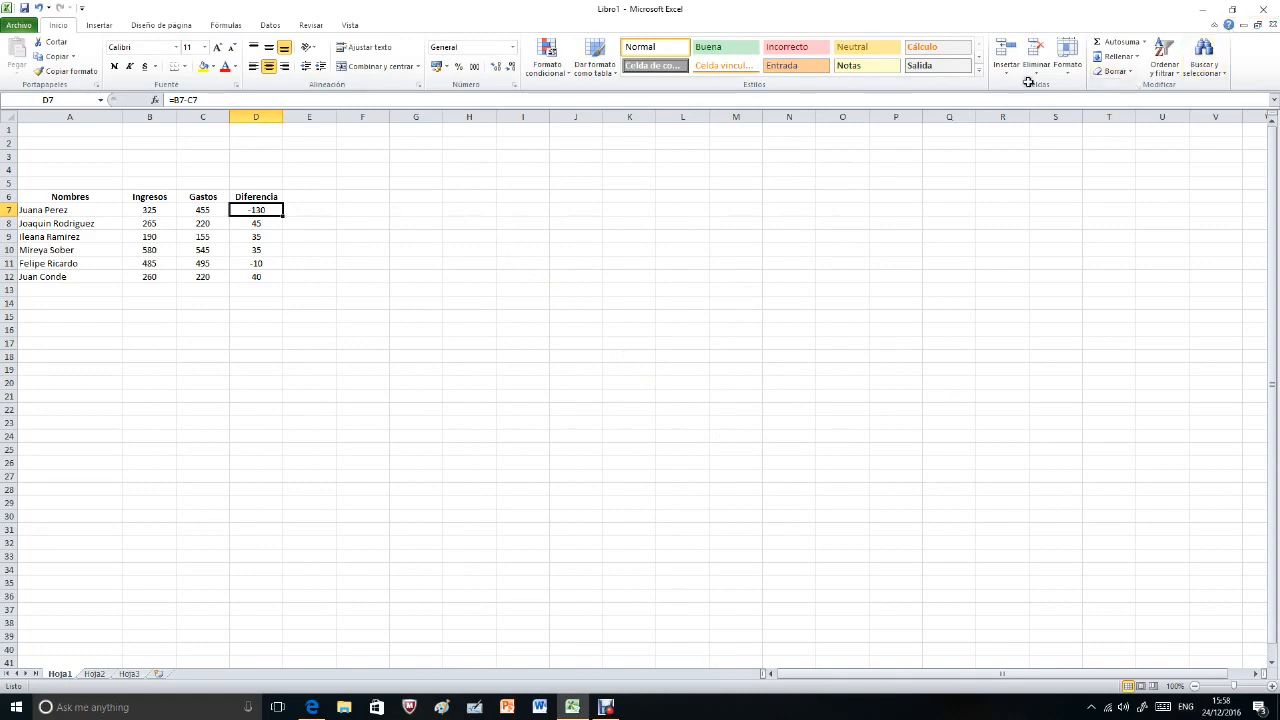
Create another rule for D7 that formats only cells with a value less than (menor que) 0.
{"action": "left_click", "coordinate": [556, 75]}
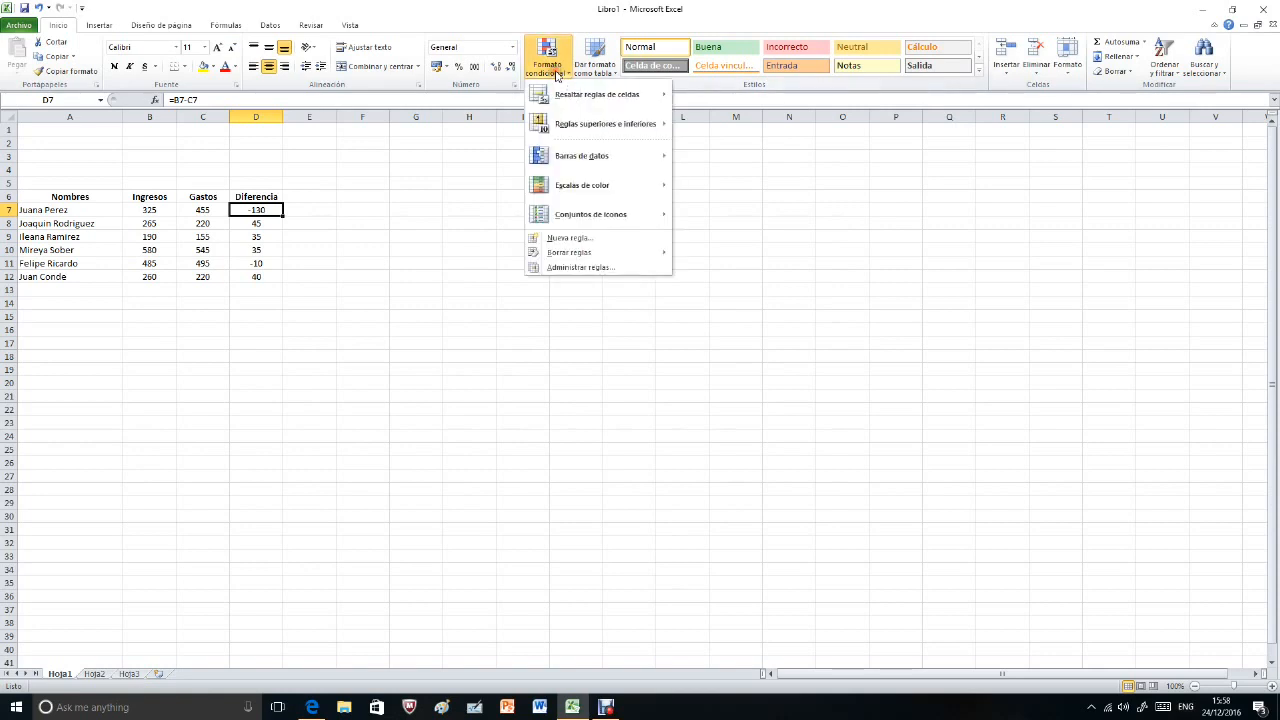
{"action": "left_click", "coordinate": [562, 244]}
{"action": "left_click", "coordinate": [560, 250]}
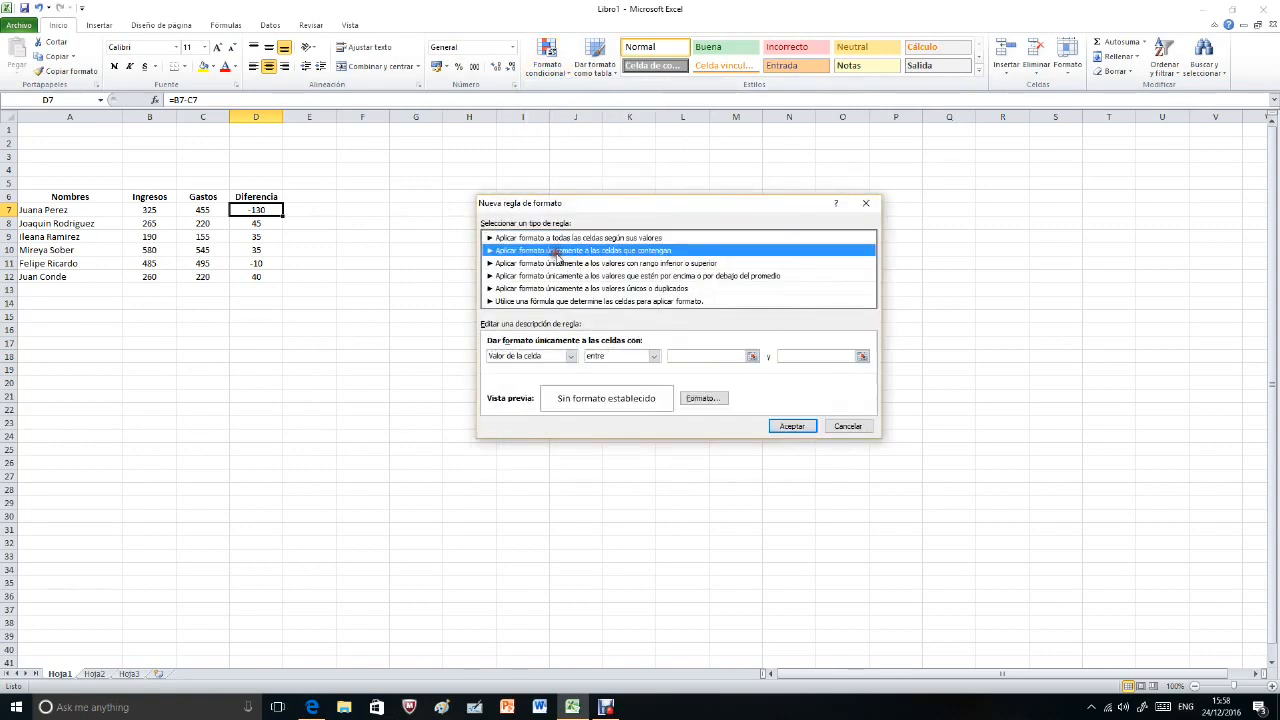
{"action": "left_click", "coordinate": [654, 357]}
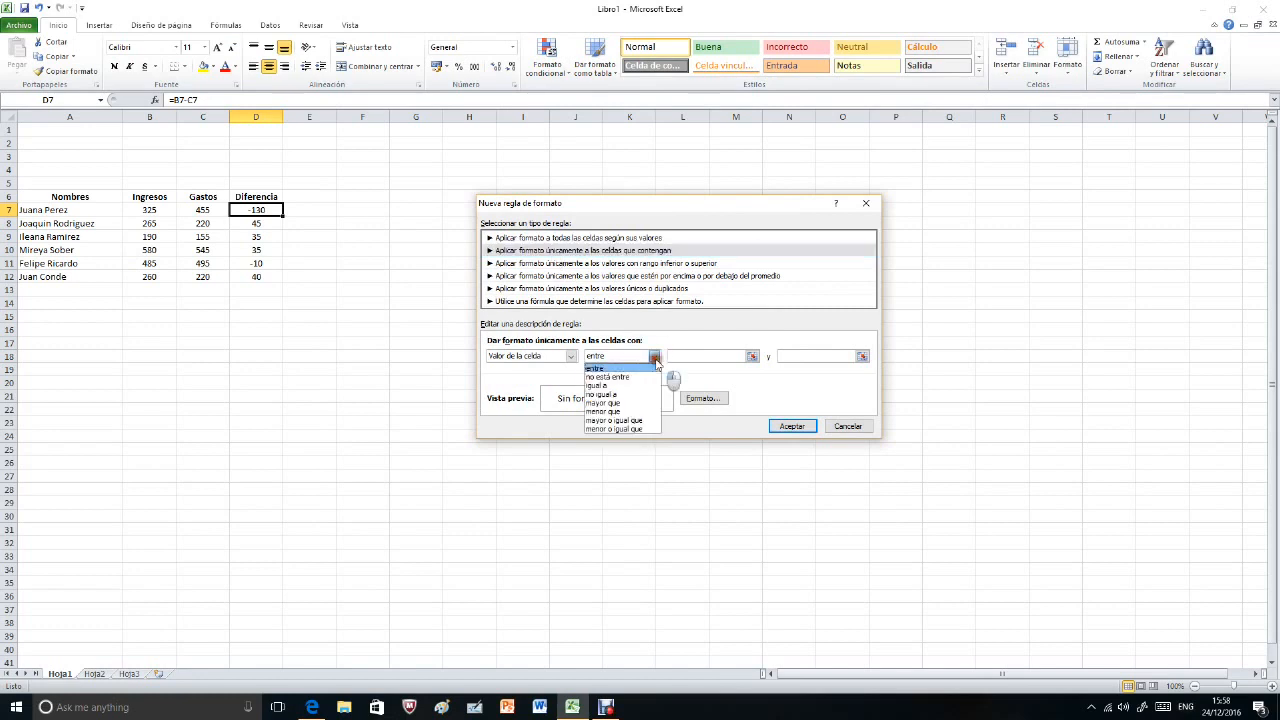
{"action": "left_click", "coordinate": [630, 411]}
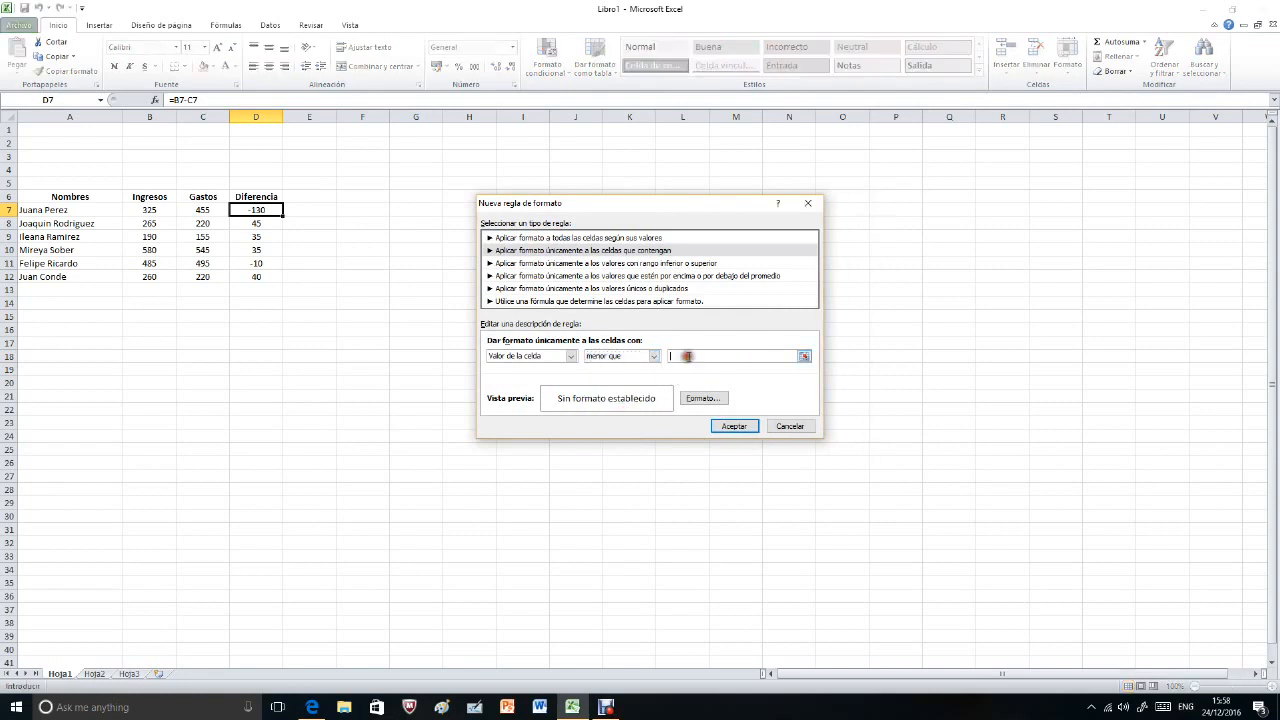
{"action": "left_click", "coordinate": [689, 357]}
{"action": "type", "text": "0"}
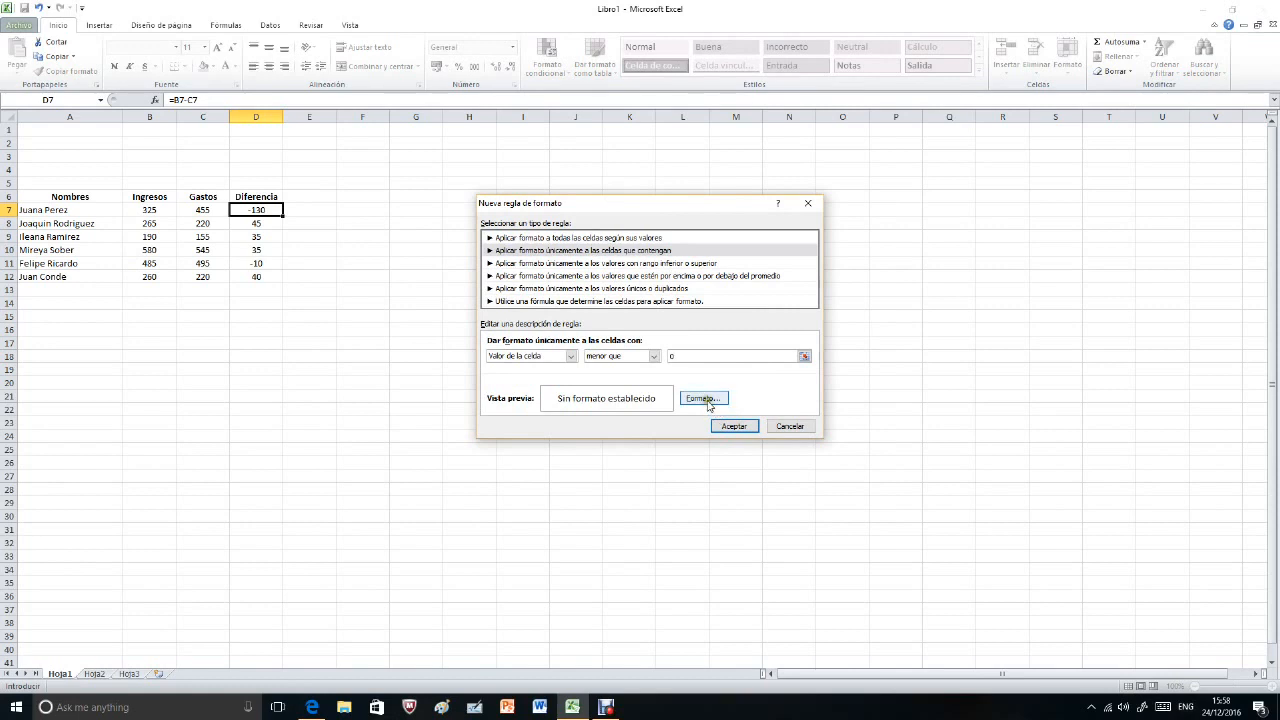
Set the font for the less-than-0 rule to bold (Negrita) and standard dark blue.
{"action": "left_click", "coordinate": [705, 400]}
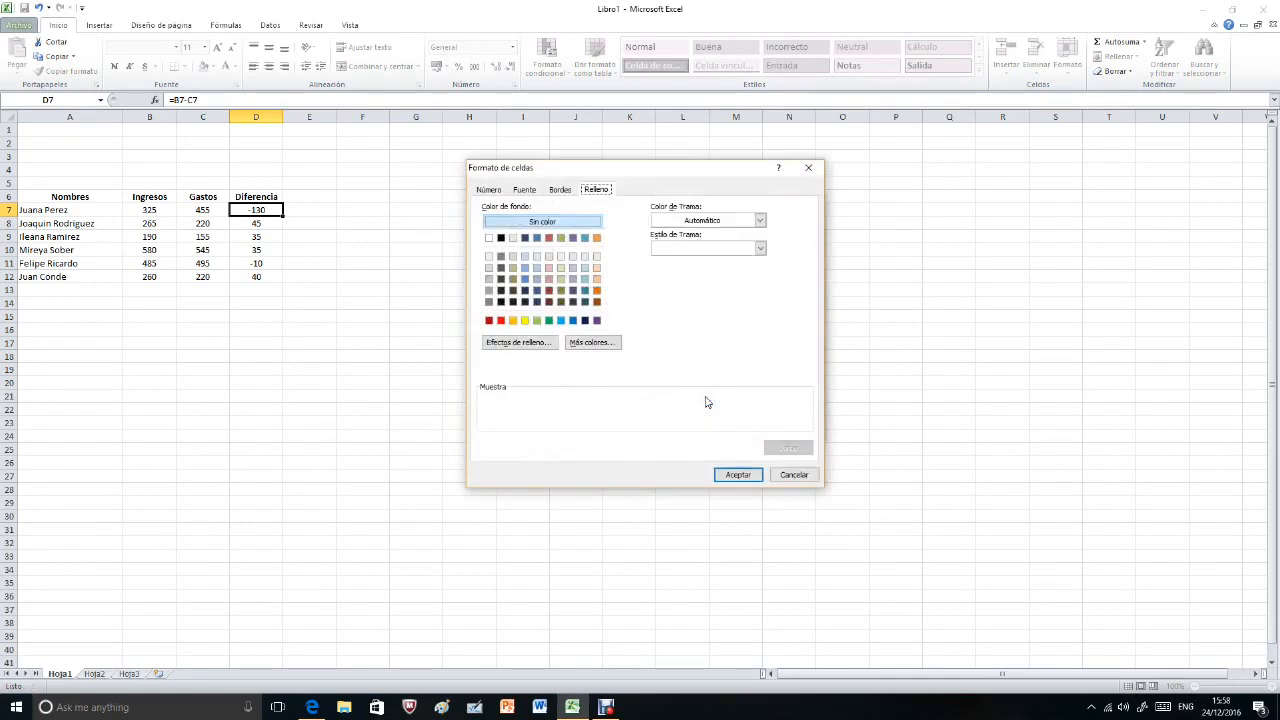
{"action": "left_click", "coordinate": [490, 191]}
{"action": "left_click", "coordinate": [522, 190]}
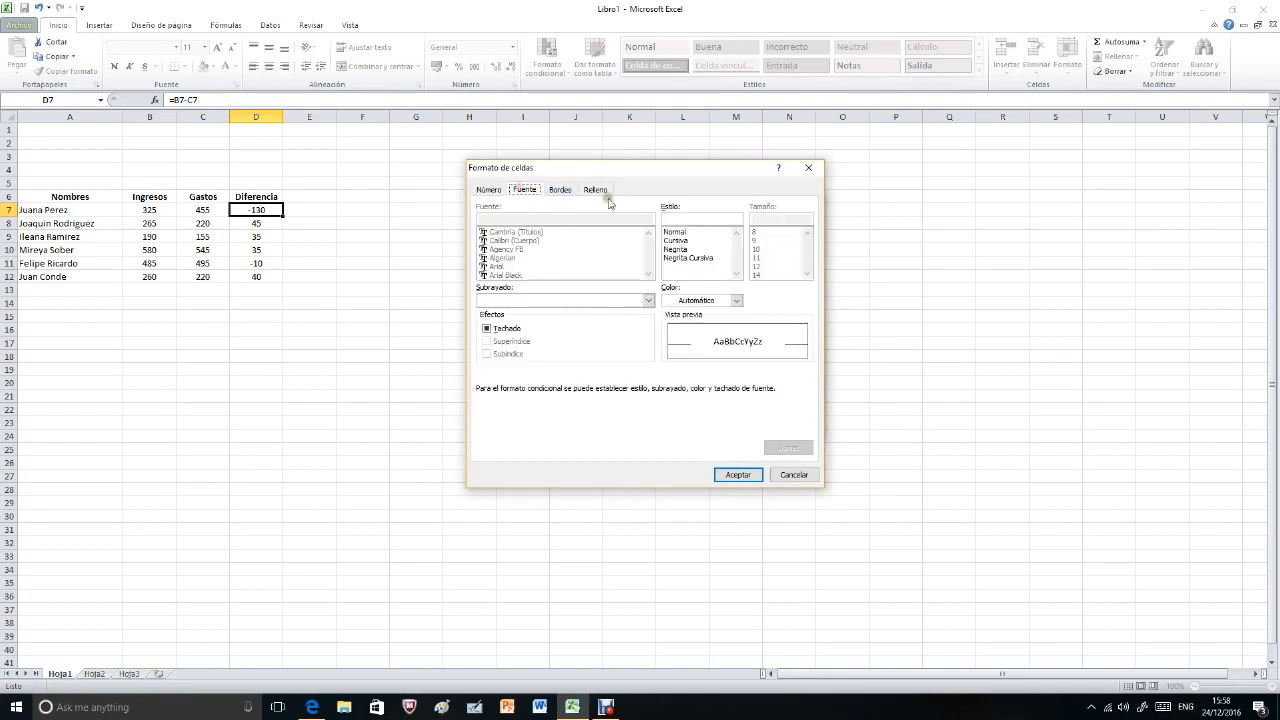
{"action": "left_click", "coordinate": [678, 250]}
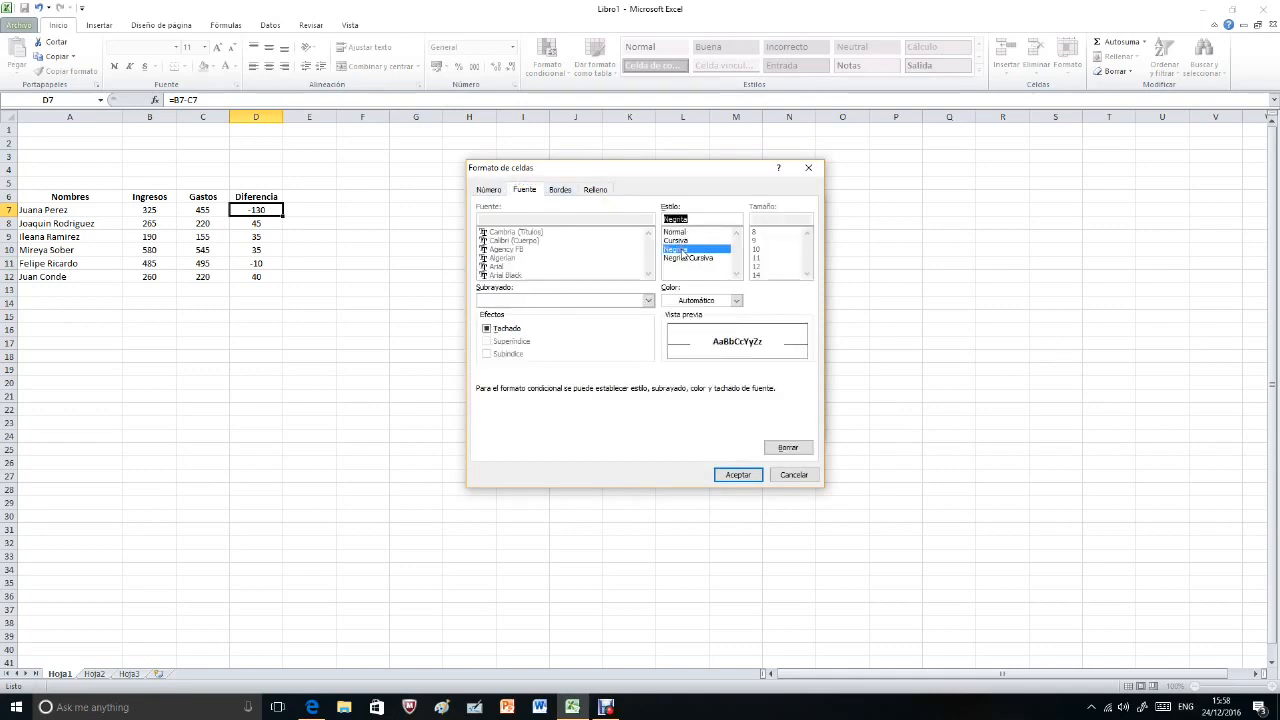
{"action": "left_click", "coordinate": [737, 301]}
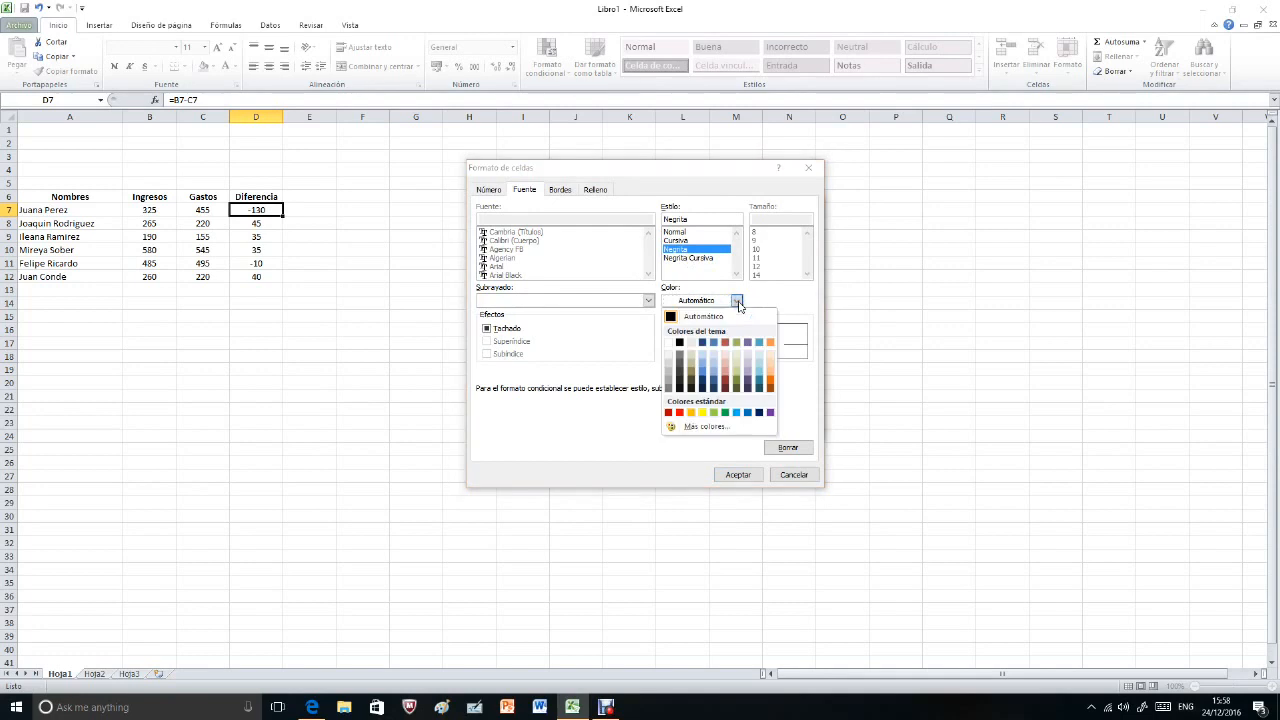
{"action": "left_click", "coordinate": [703, 413]}
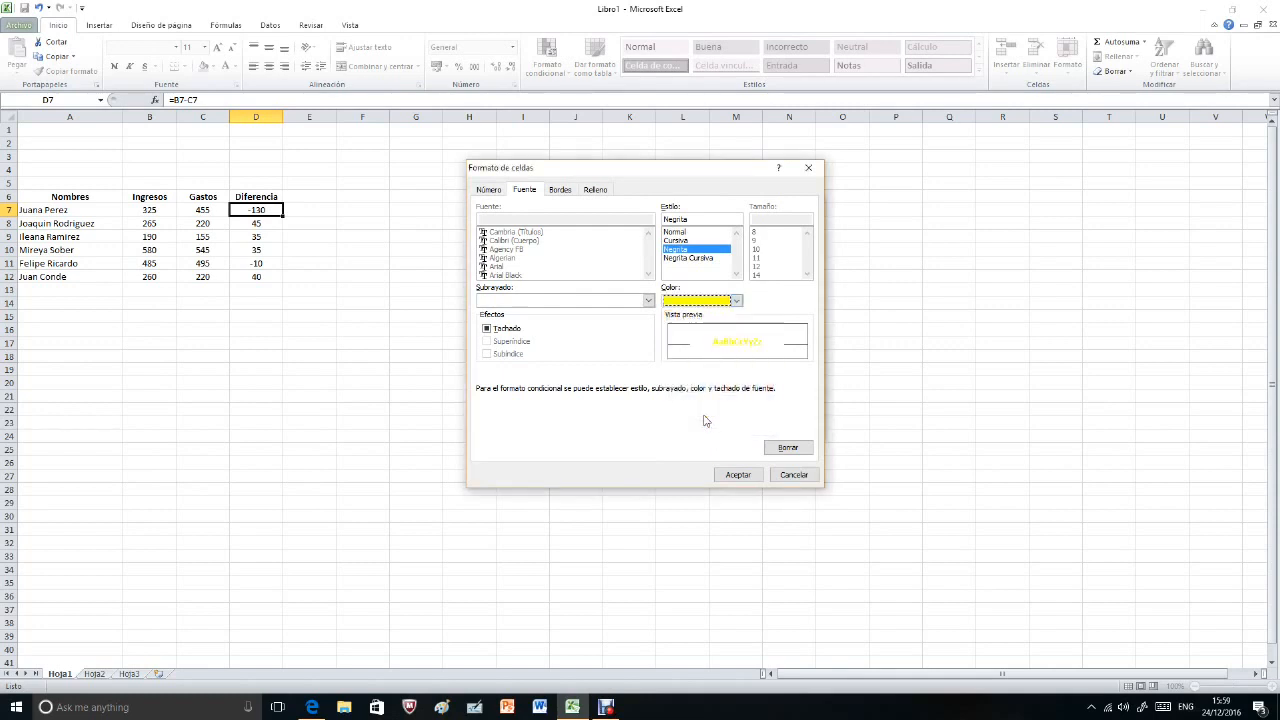
{"action": "left_click", "coordinate": [736, 301]}
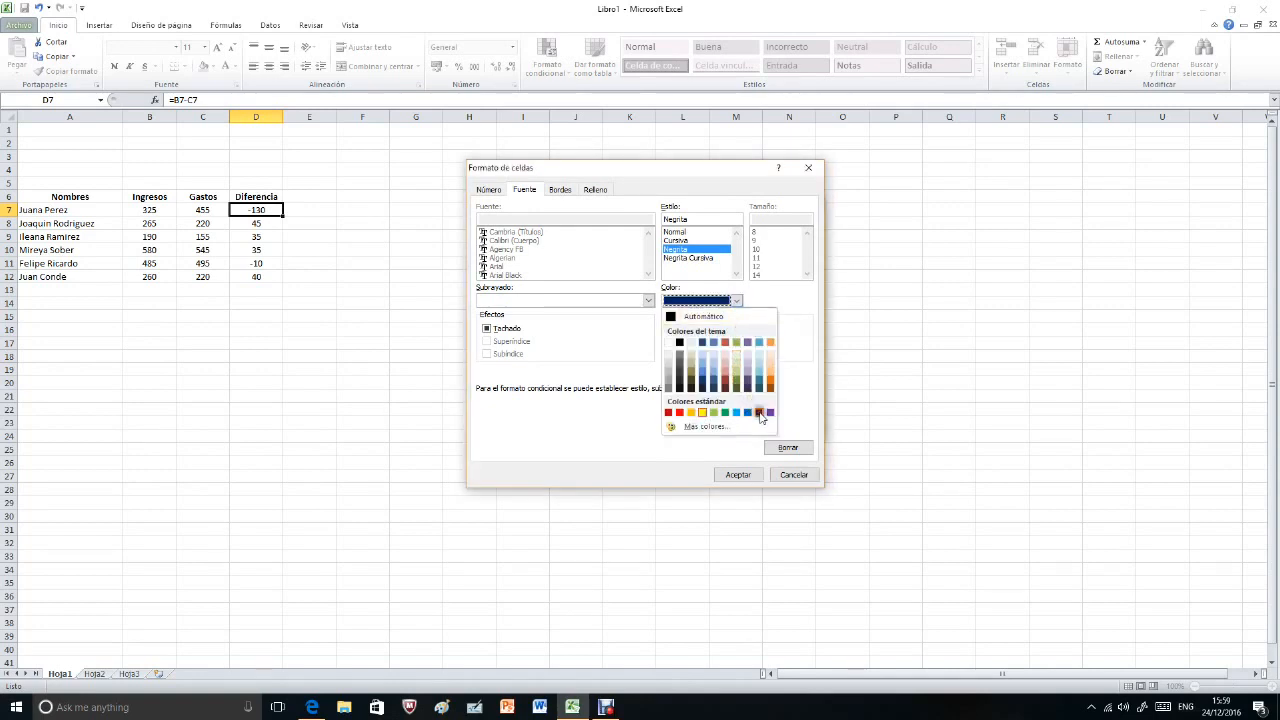
{"action": "left_click", "coordinate": [759, 413]}
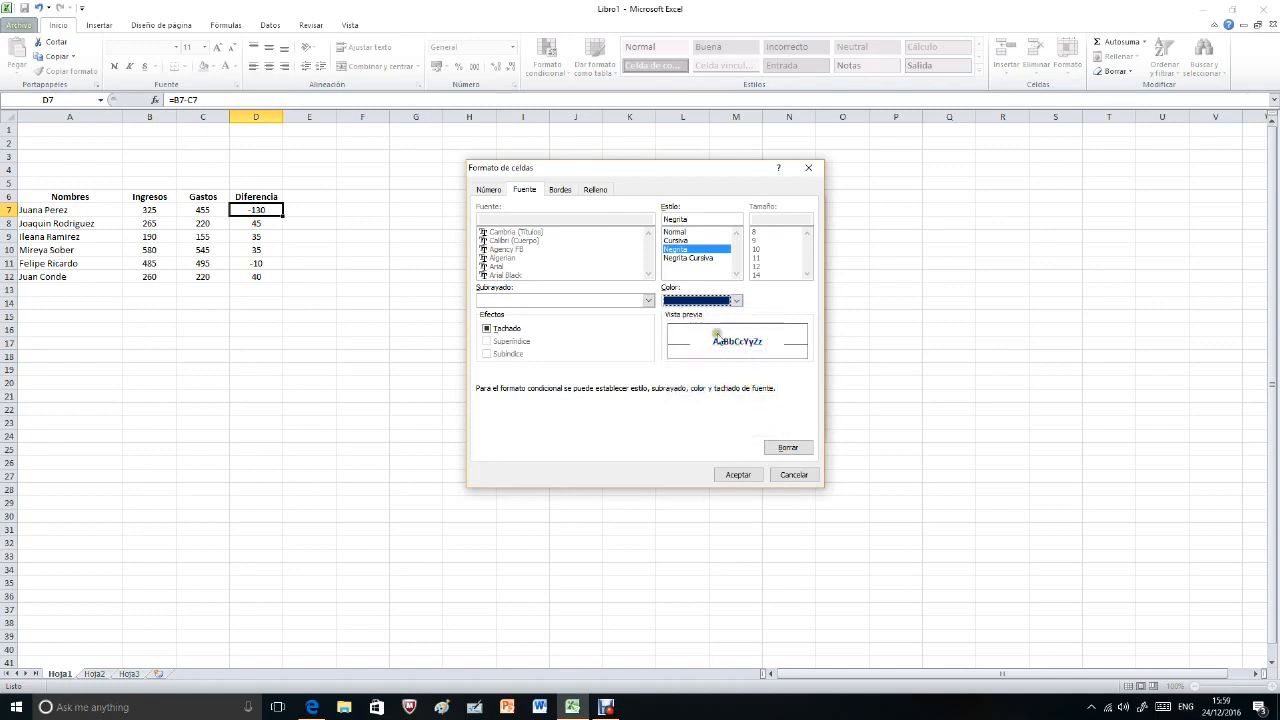
Give the less-than-0 format a yellow background fill and apply the rule to D7.
{"action": "left_click", "coordinate": [596, 190]}
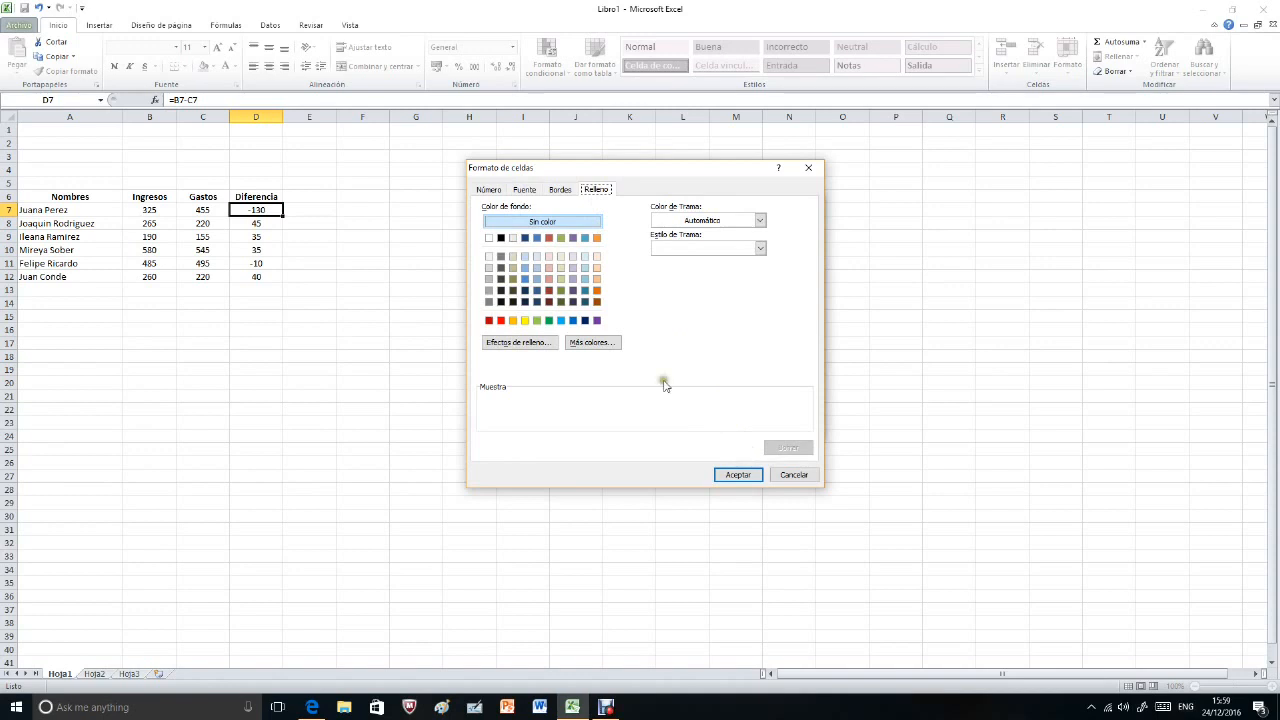
{"action": "left_click", "coordinate": [524, 320]}
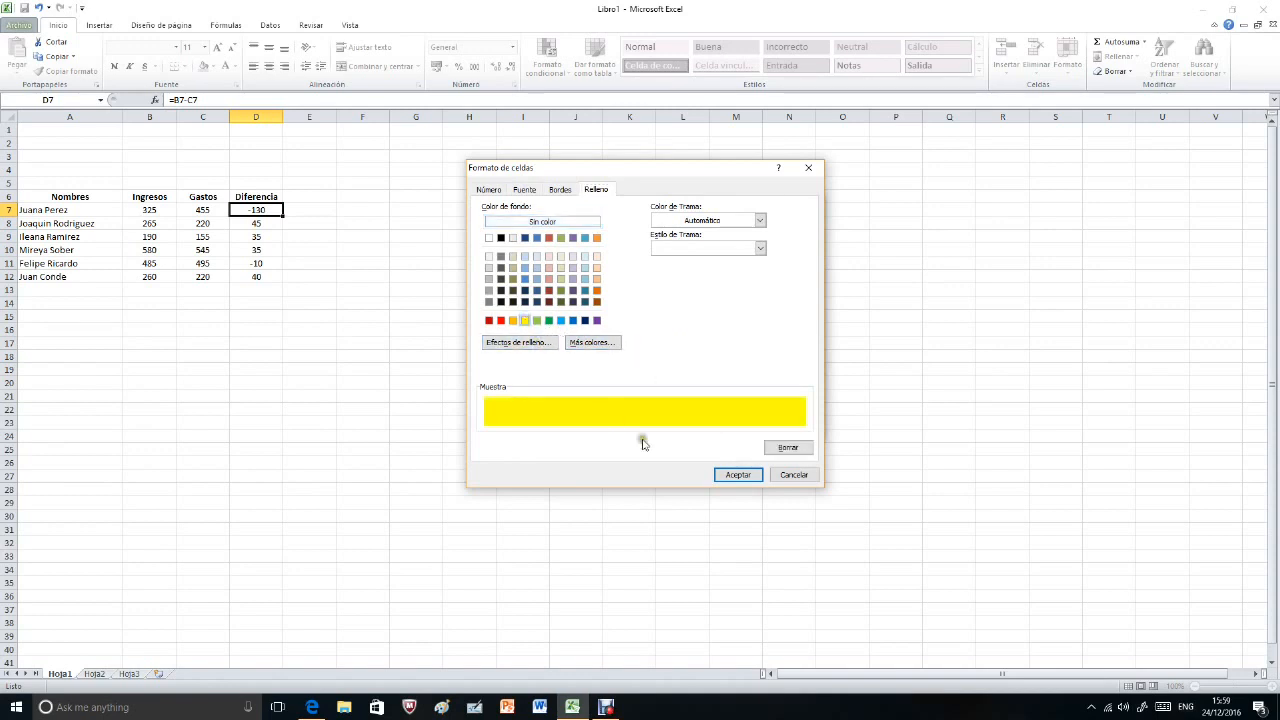
{"action": "left_click", "coordinate": [748, 474]}
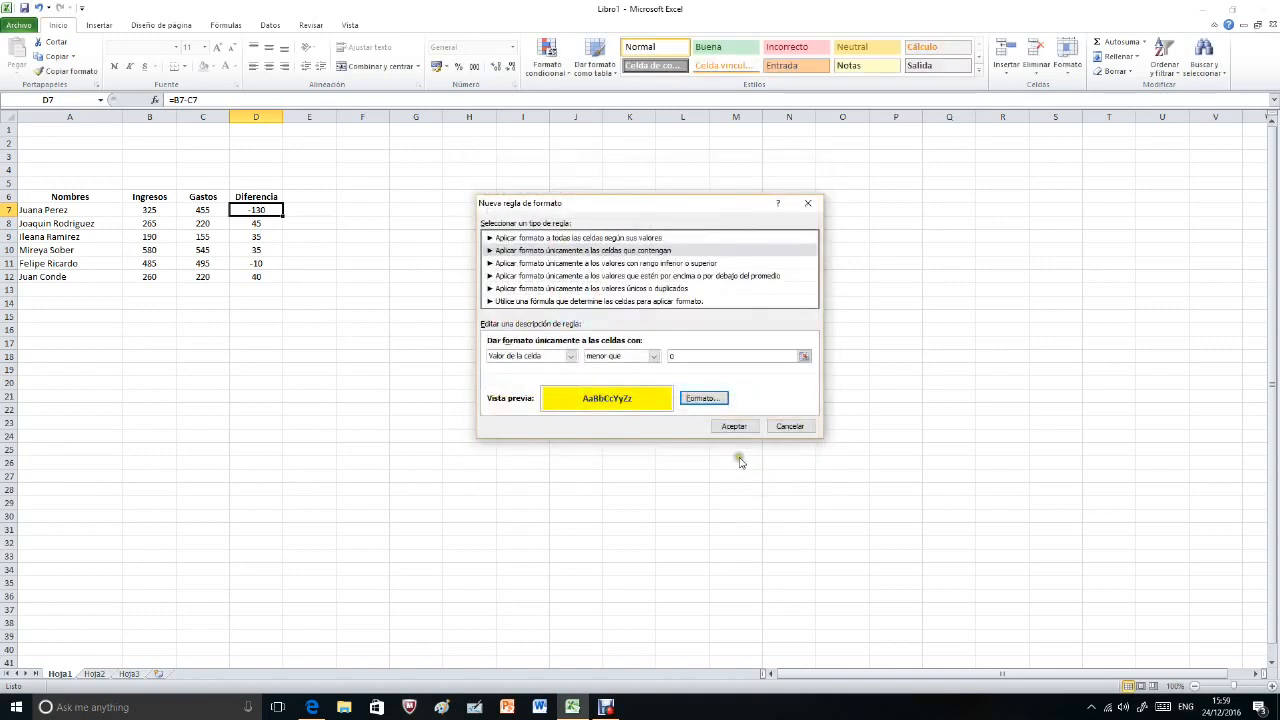
{"action": "left_click", "coordinate": [733, 426]}
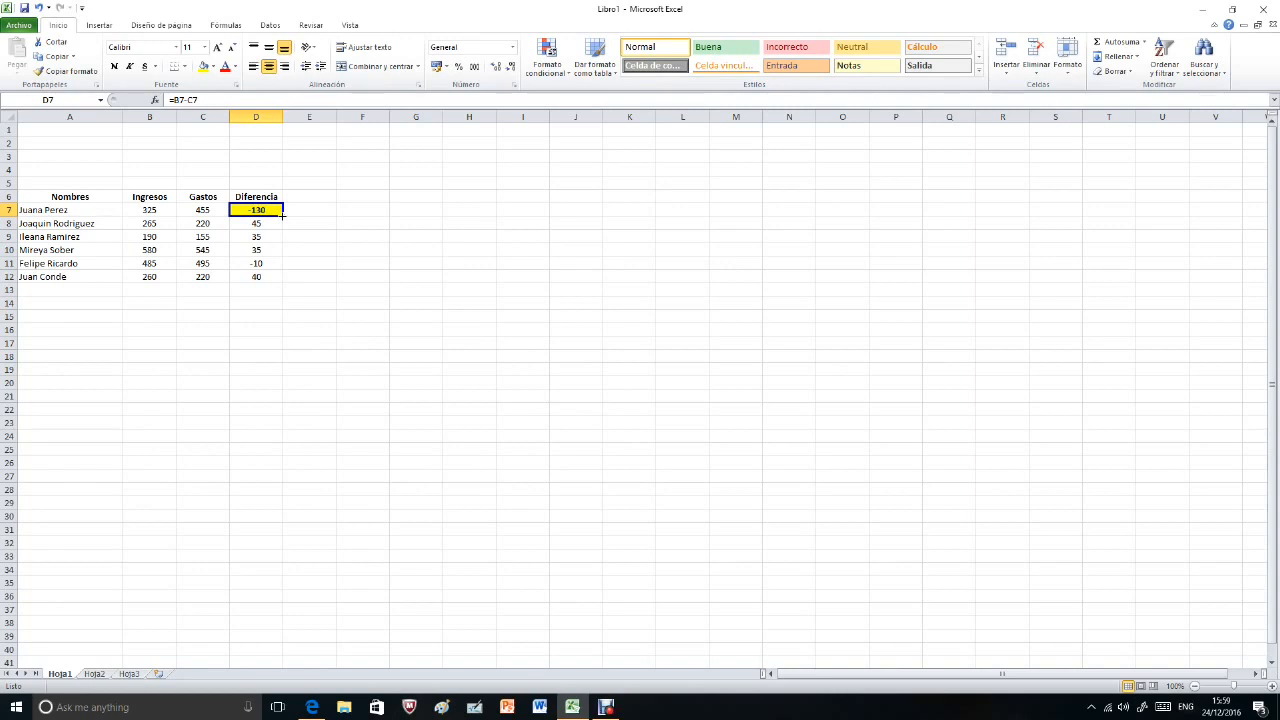
Fill D7's formula and conditional formatting down the Diferencia column through D12.
{"action": "left_click_drag", "start_coordinate": [283, 214], "coordinate": [284, 282]}
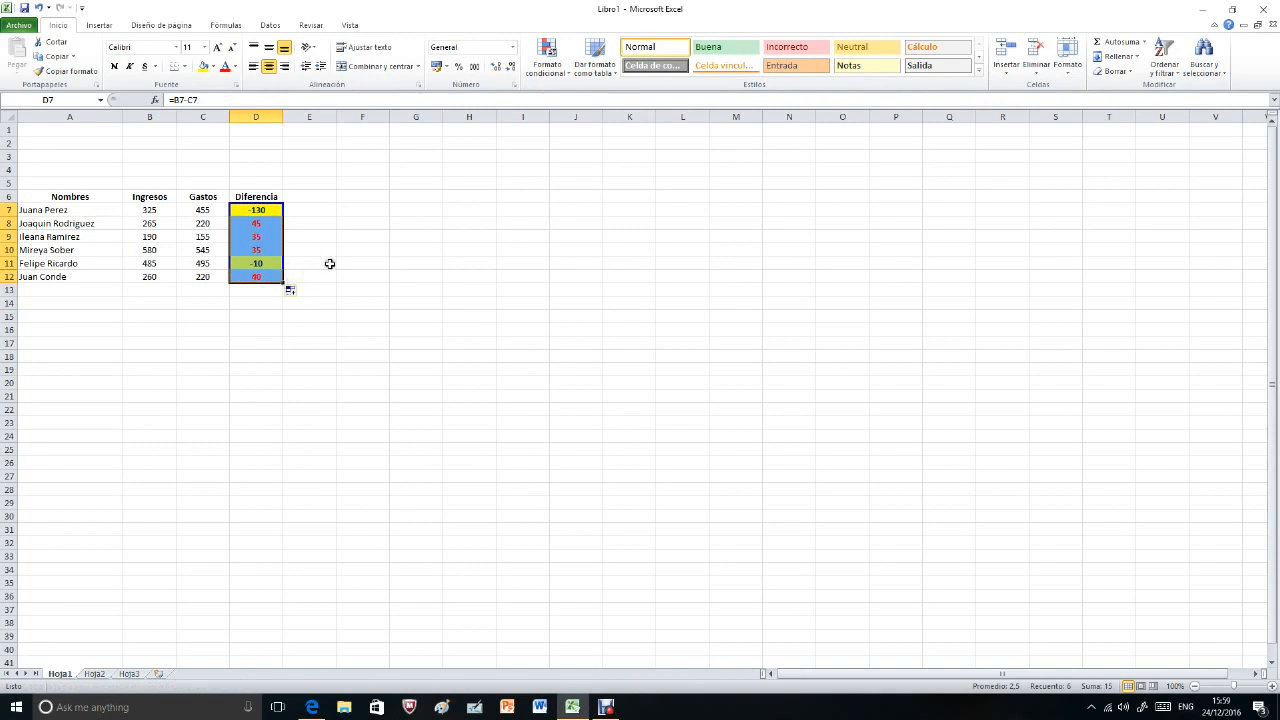
{"action": "left_click", "coordinate": [329, 263]}
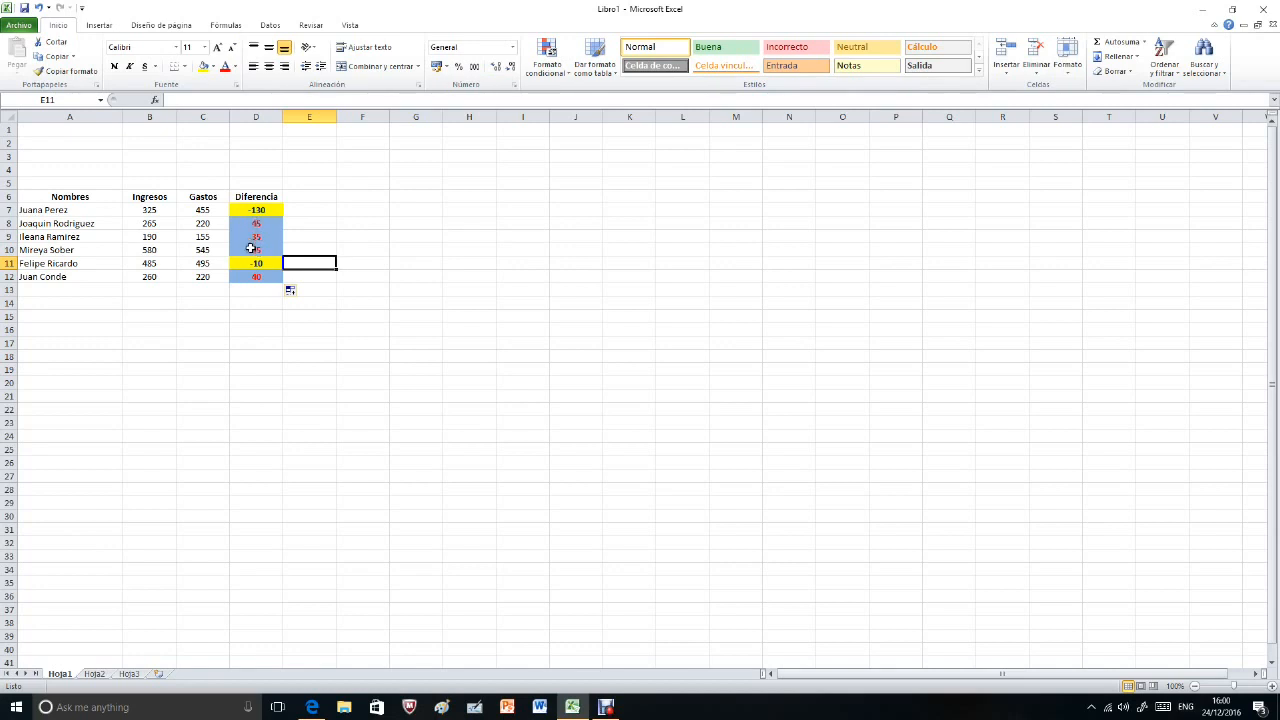
{"action": "left_click", "coordinate": [262, 303]}
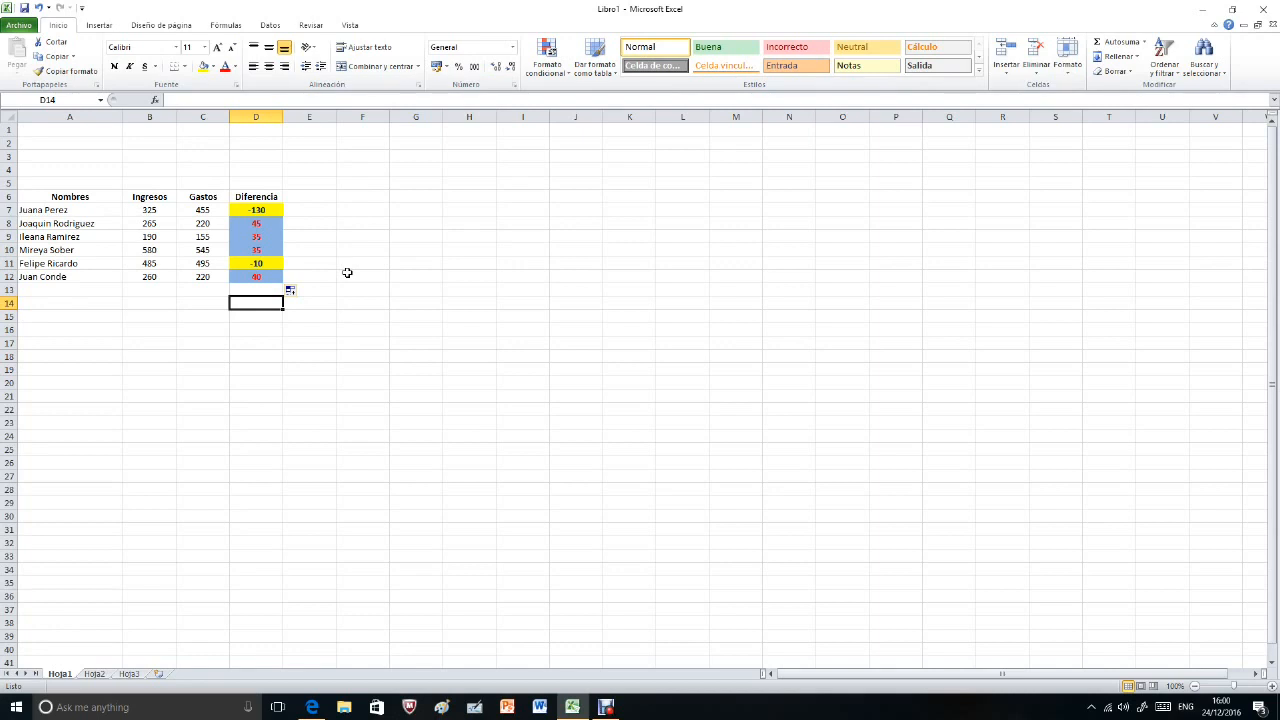
{"action": "left_click", "coordinate": [257, 345]}
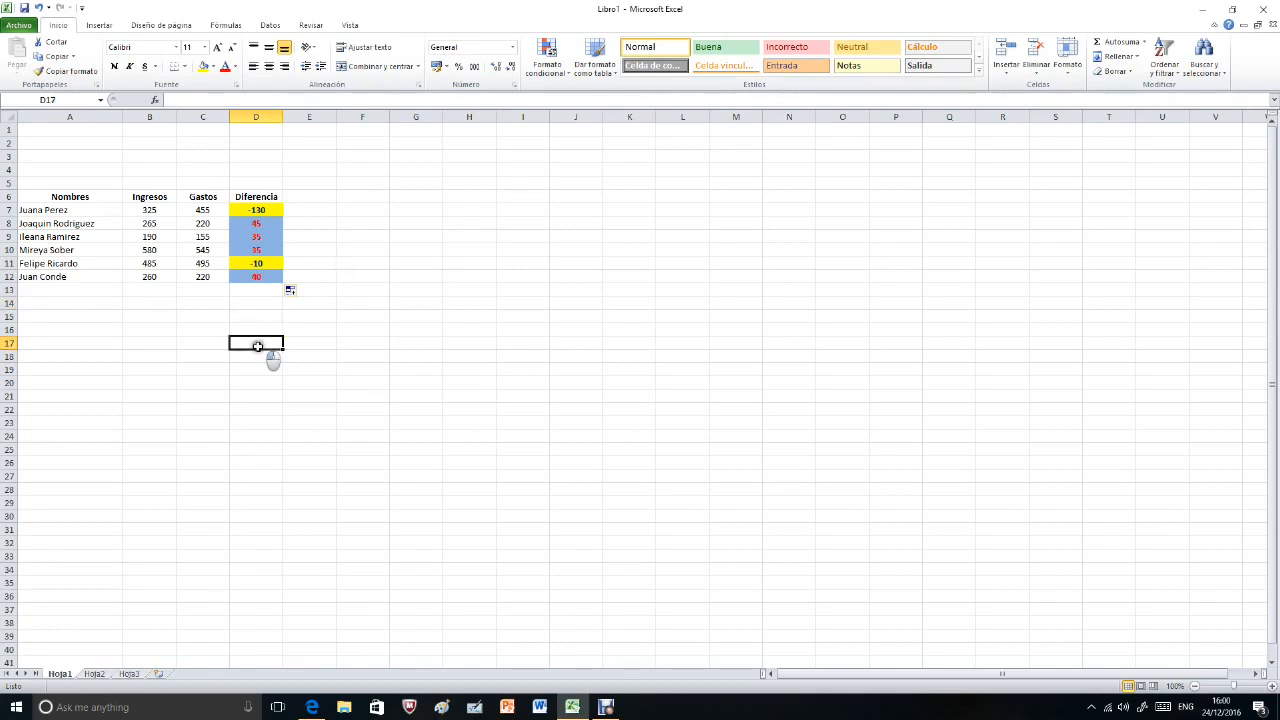
{"action": "left_click", "coordinate": [338, 248]}
Test the conditional formatting by changing the Gastos values to 150 in C7 and 350 in C8.
{"action": "left_click", "coordinate": [219, 212]}
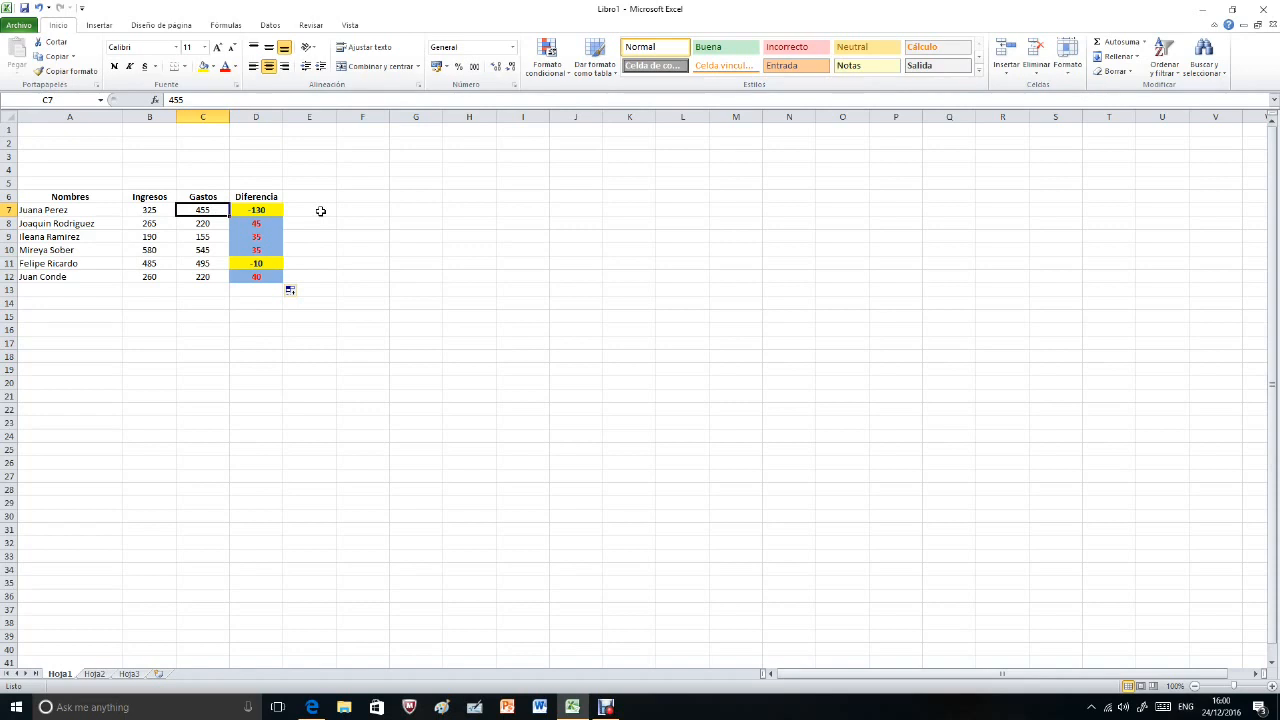
{"action": "type", "text": "150"}
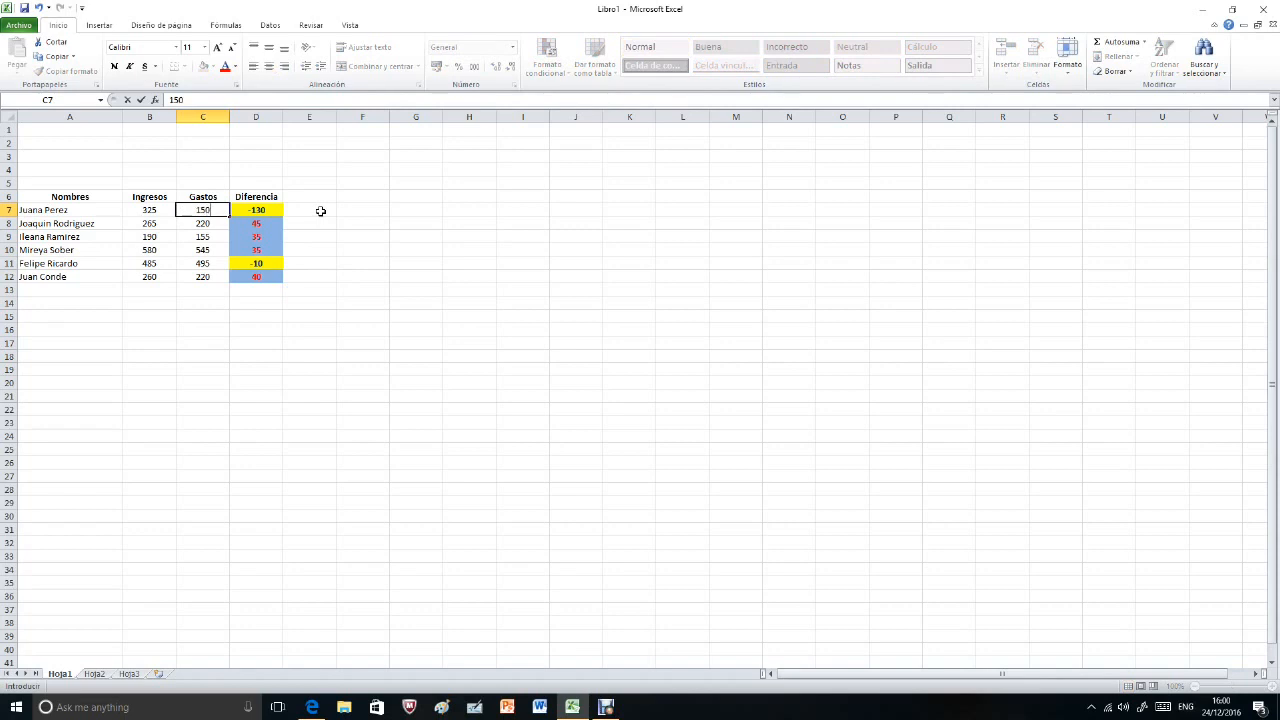
{"action": "key", "text": "Return"}
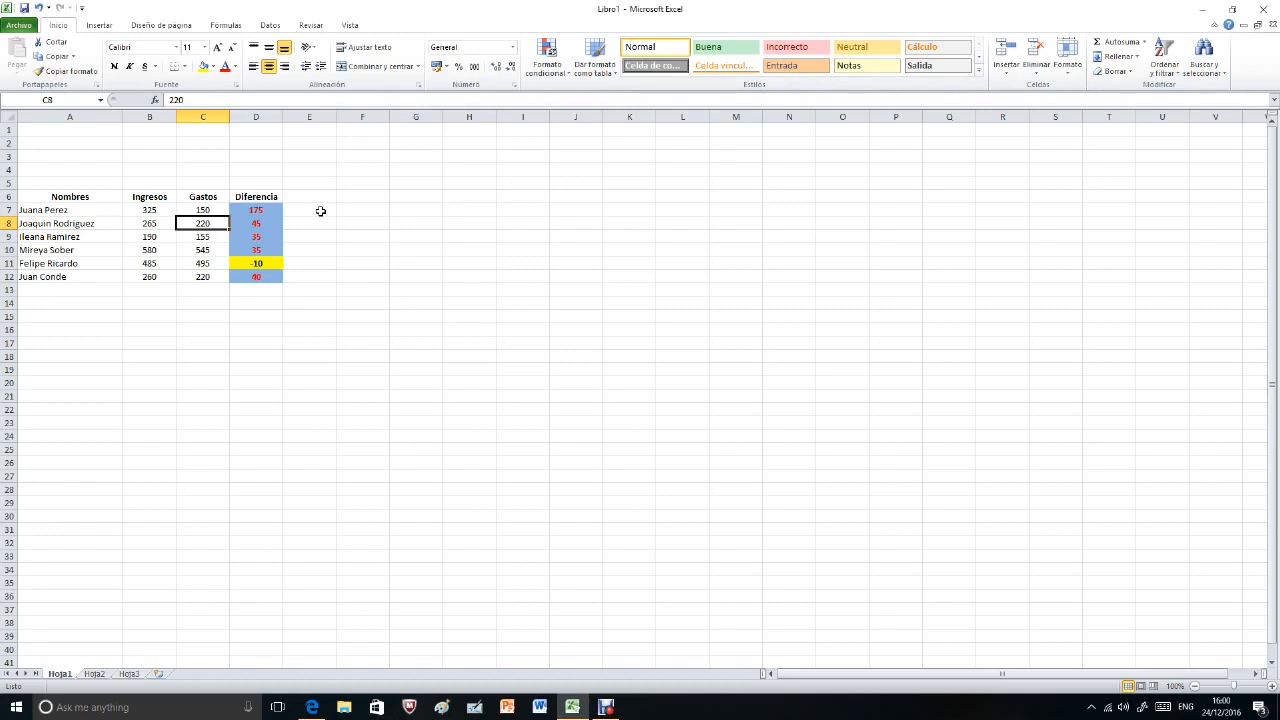
{"action": "type", "text": "350"}
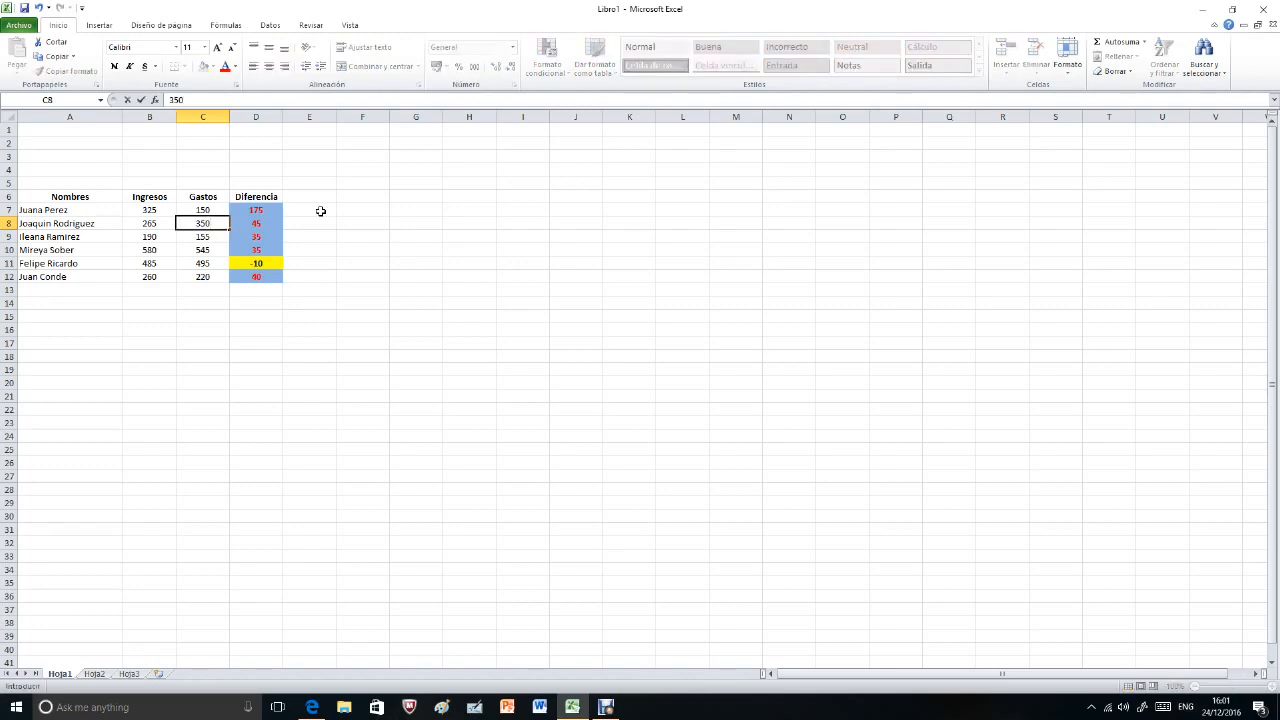
{"action": "key", "text": "Return"}
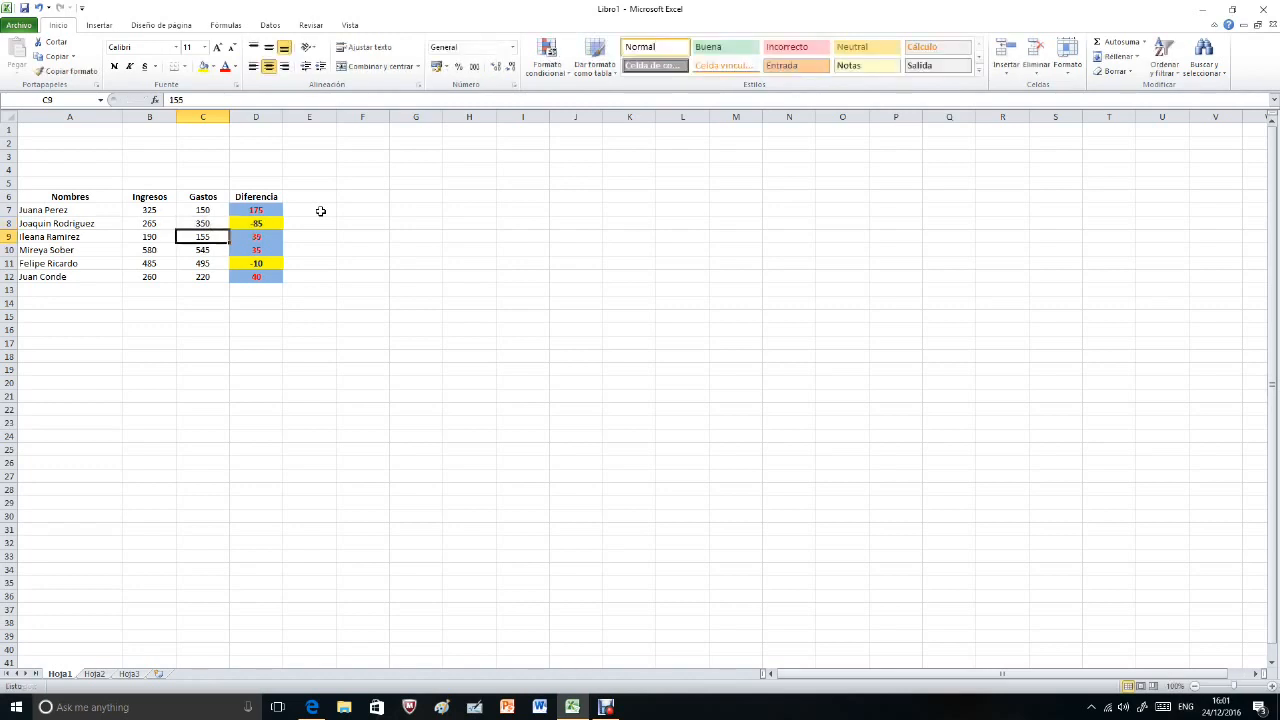